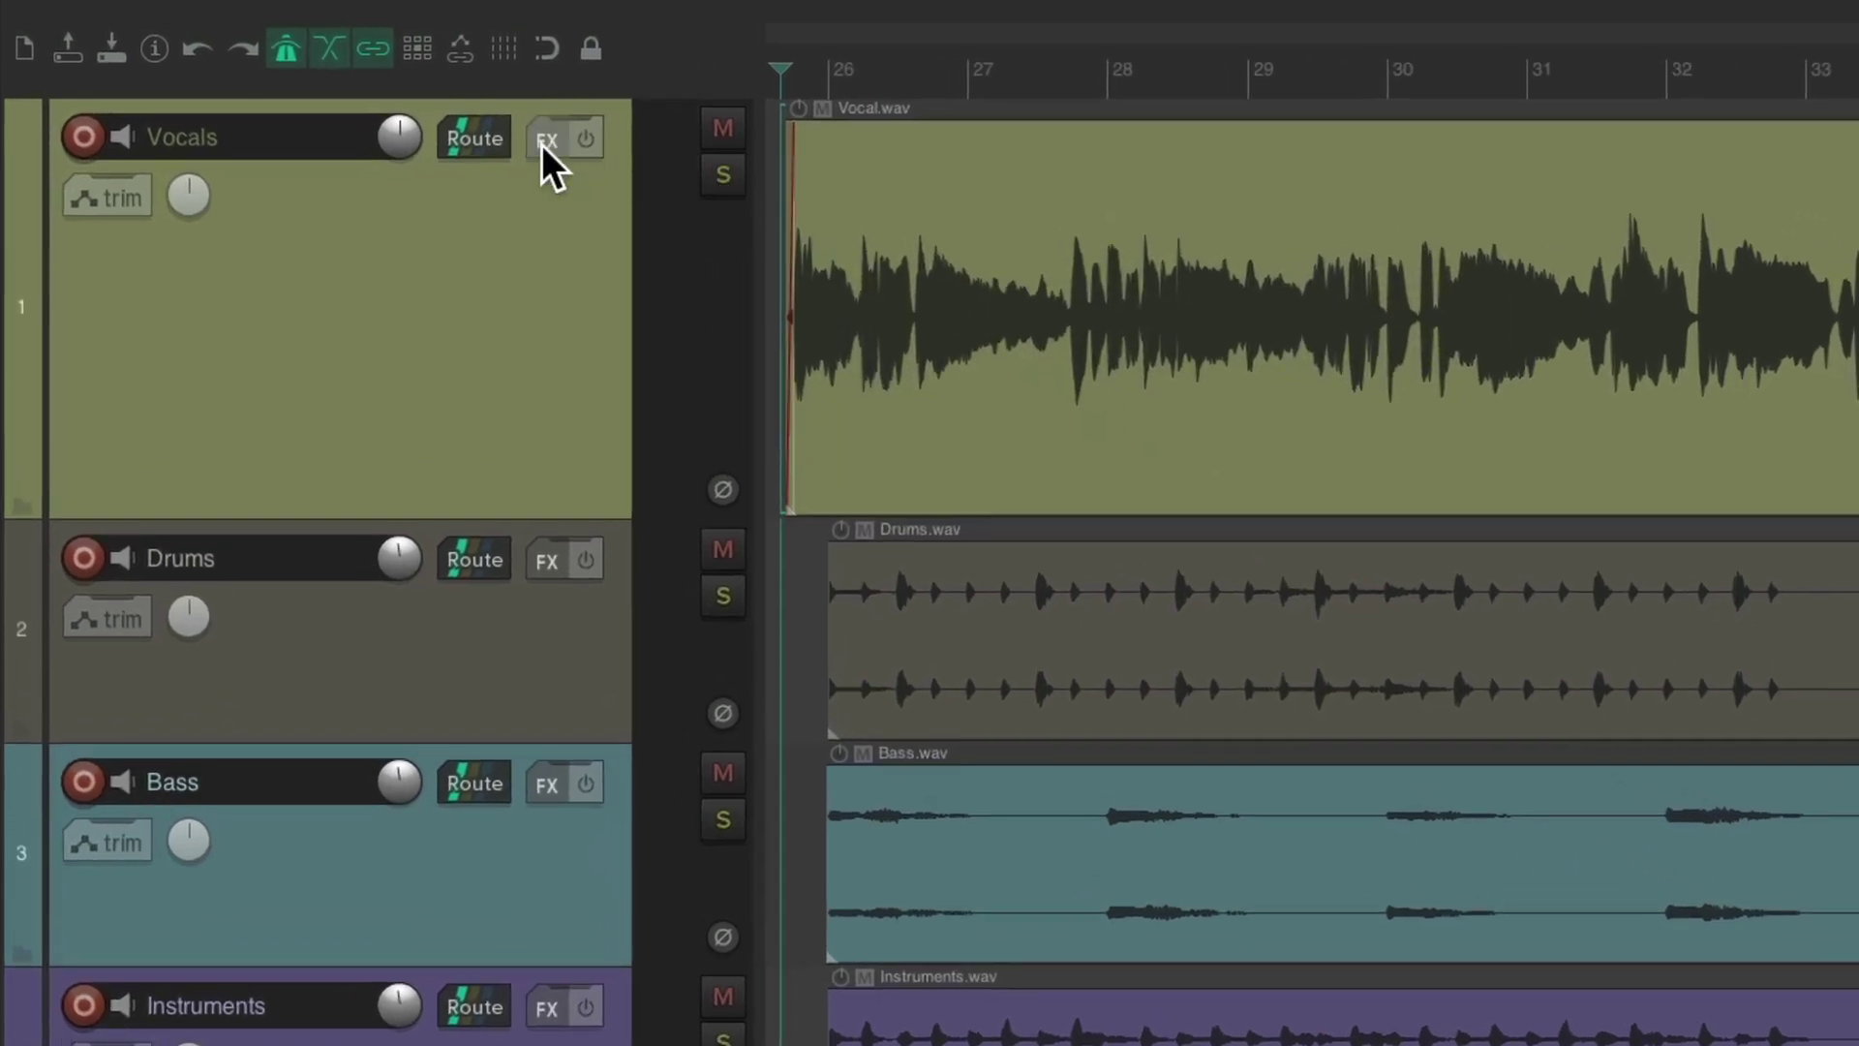
# Insert VST: ReaEQ (Cockos) on the Vocals track from the Cockos plugin list.
pyautogui.click(547, 141)
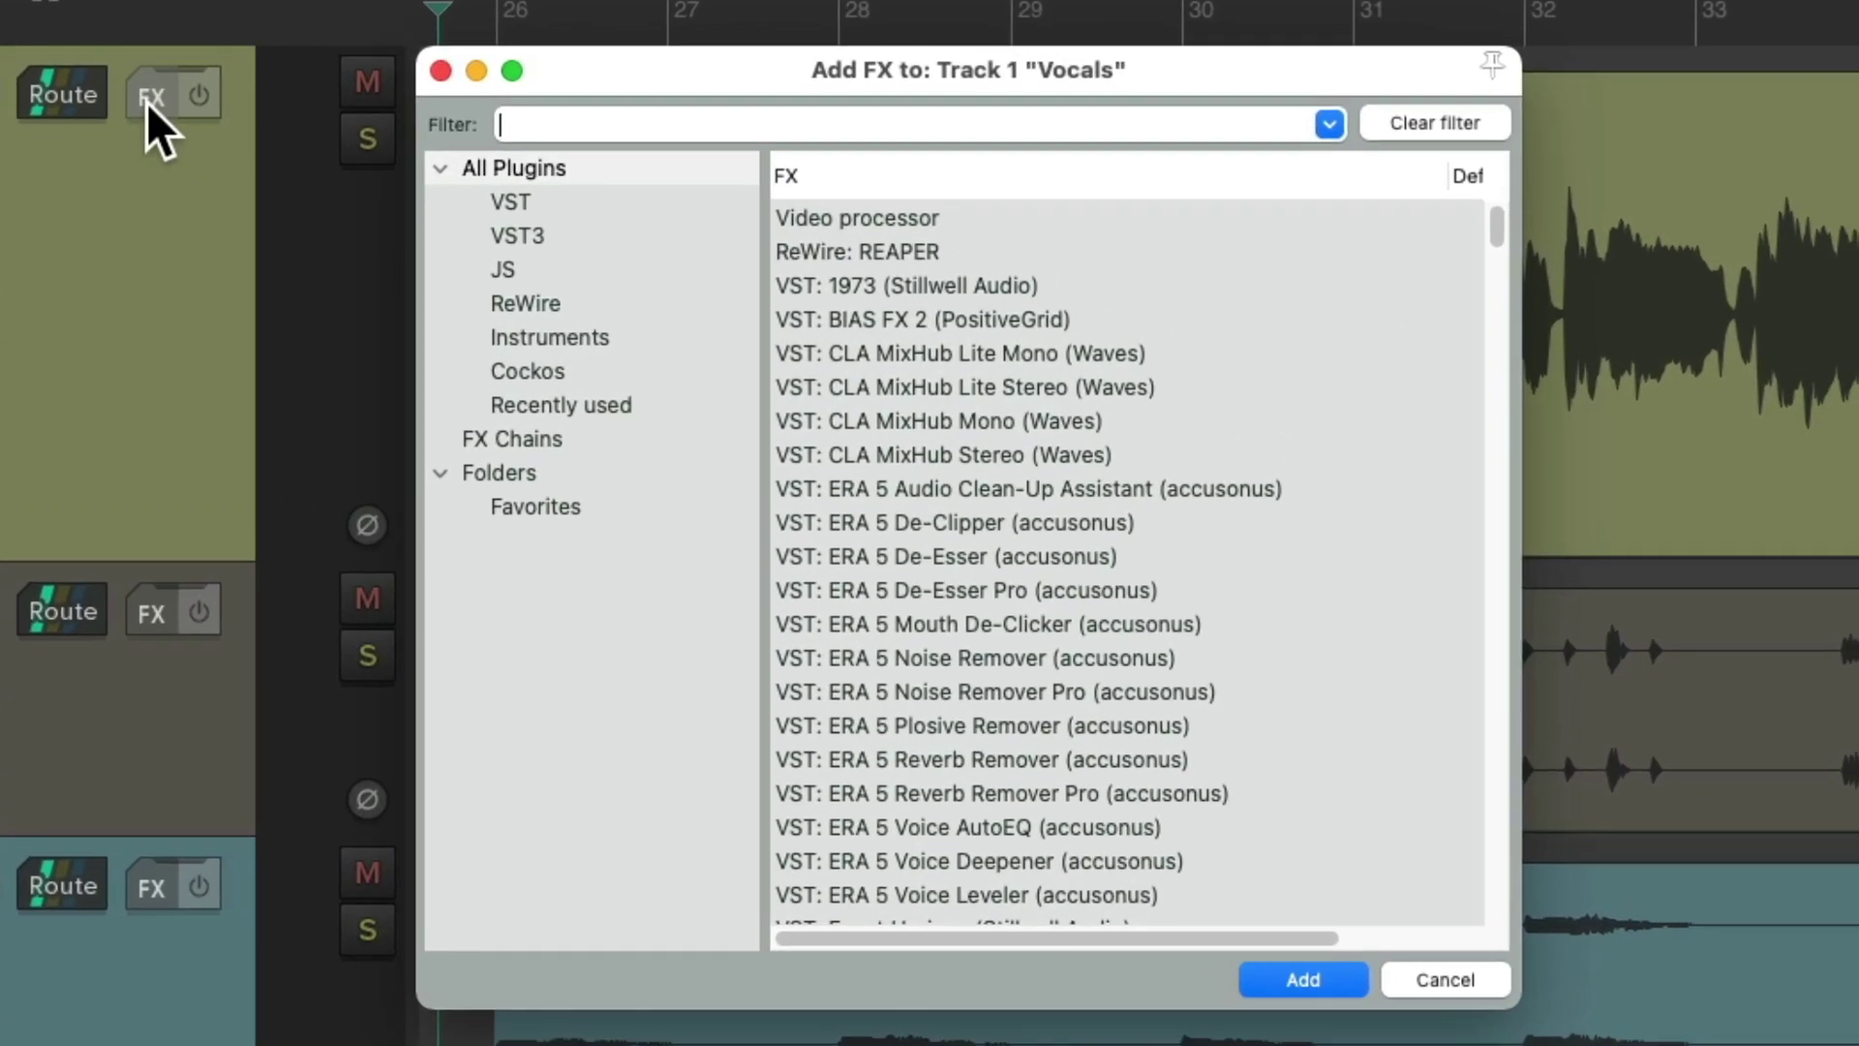
pyautogui.click(901, 348)
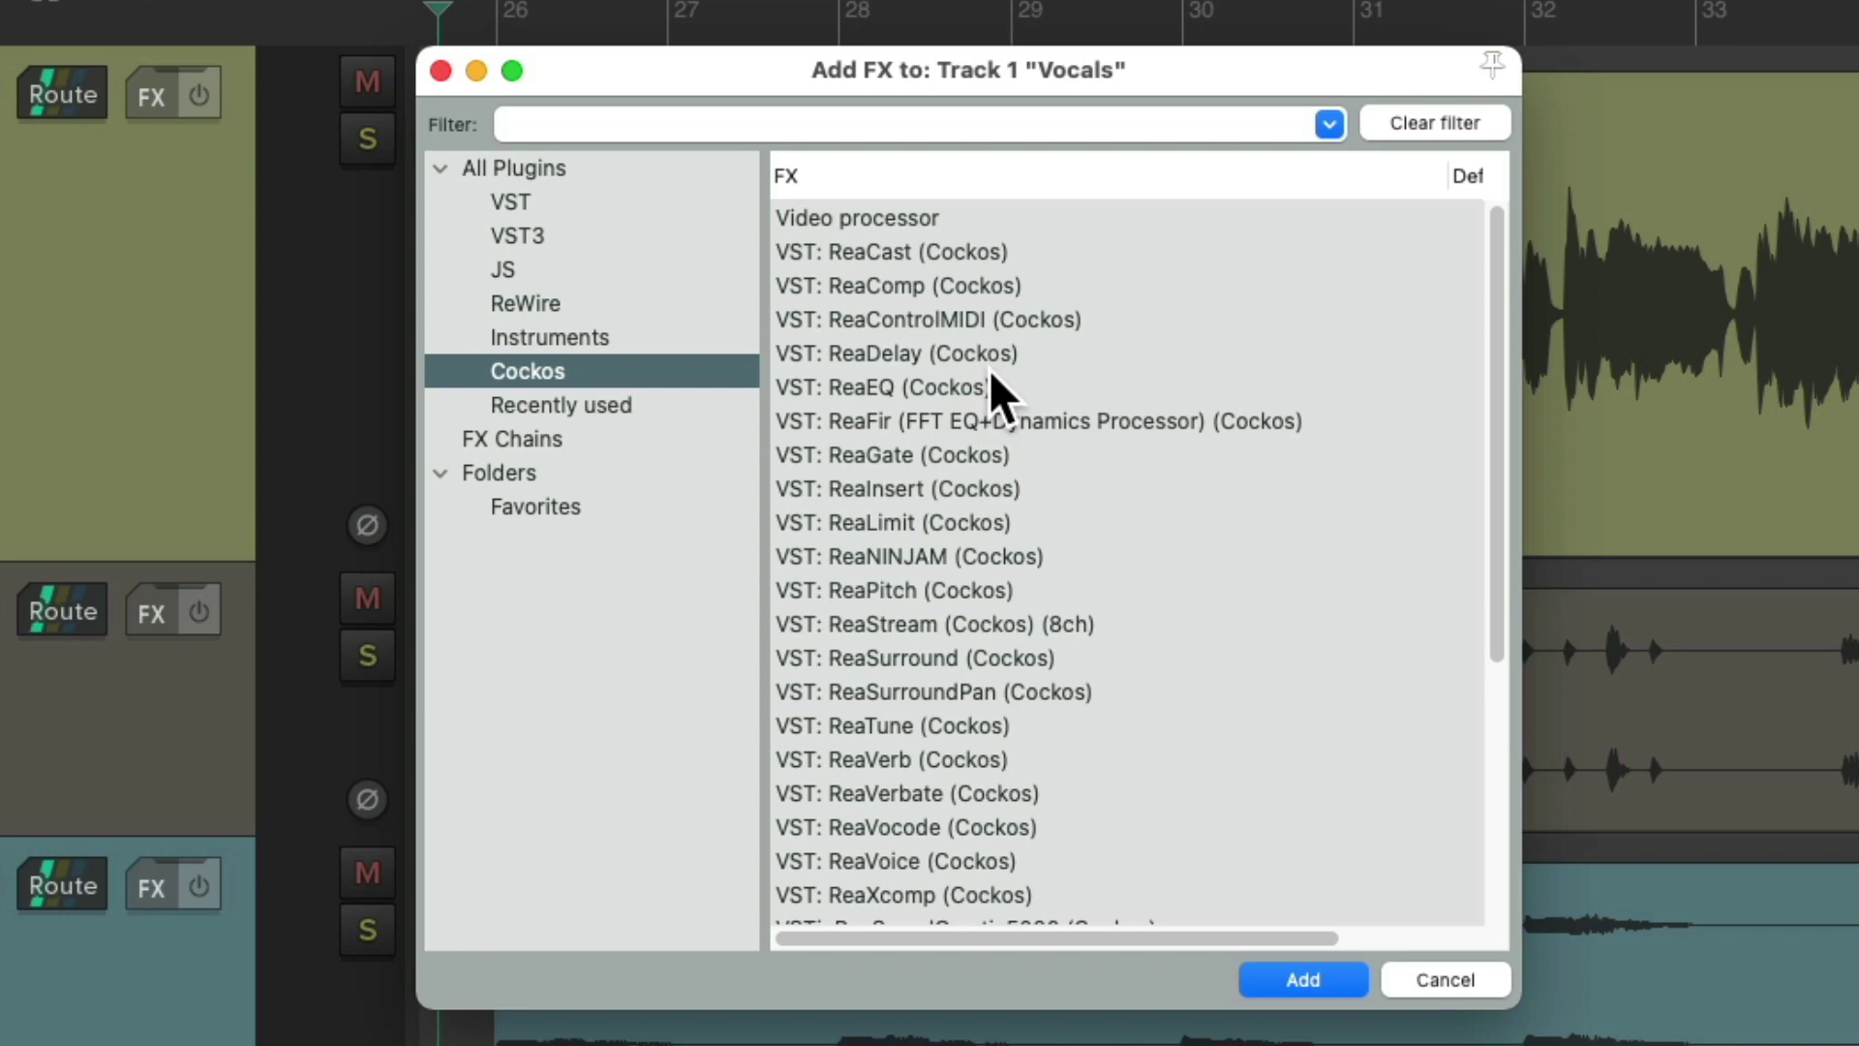
pyautogui.click(1025, 376)
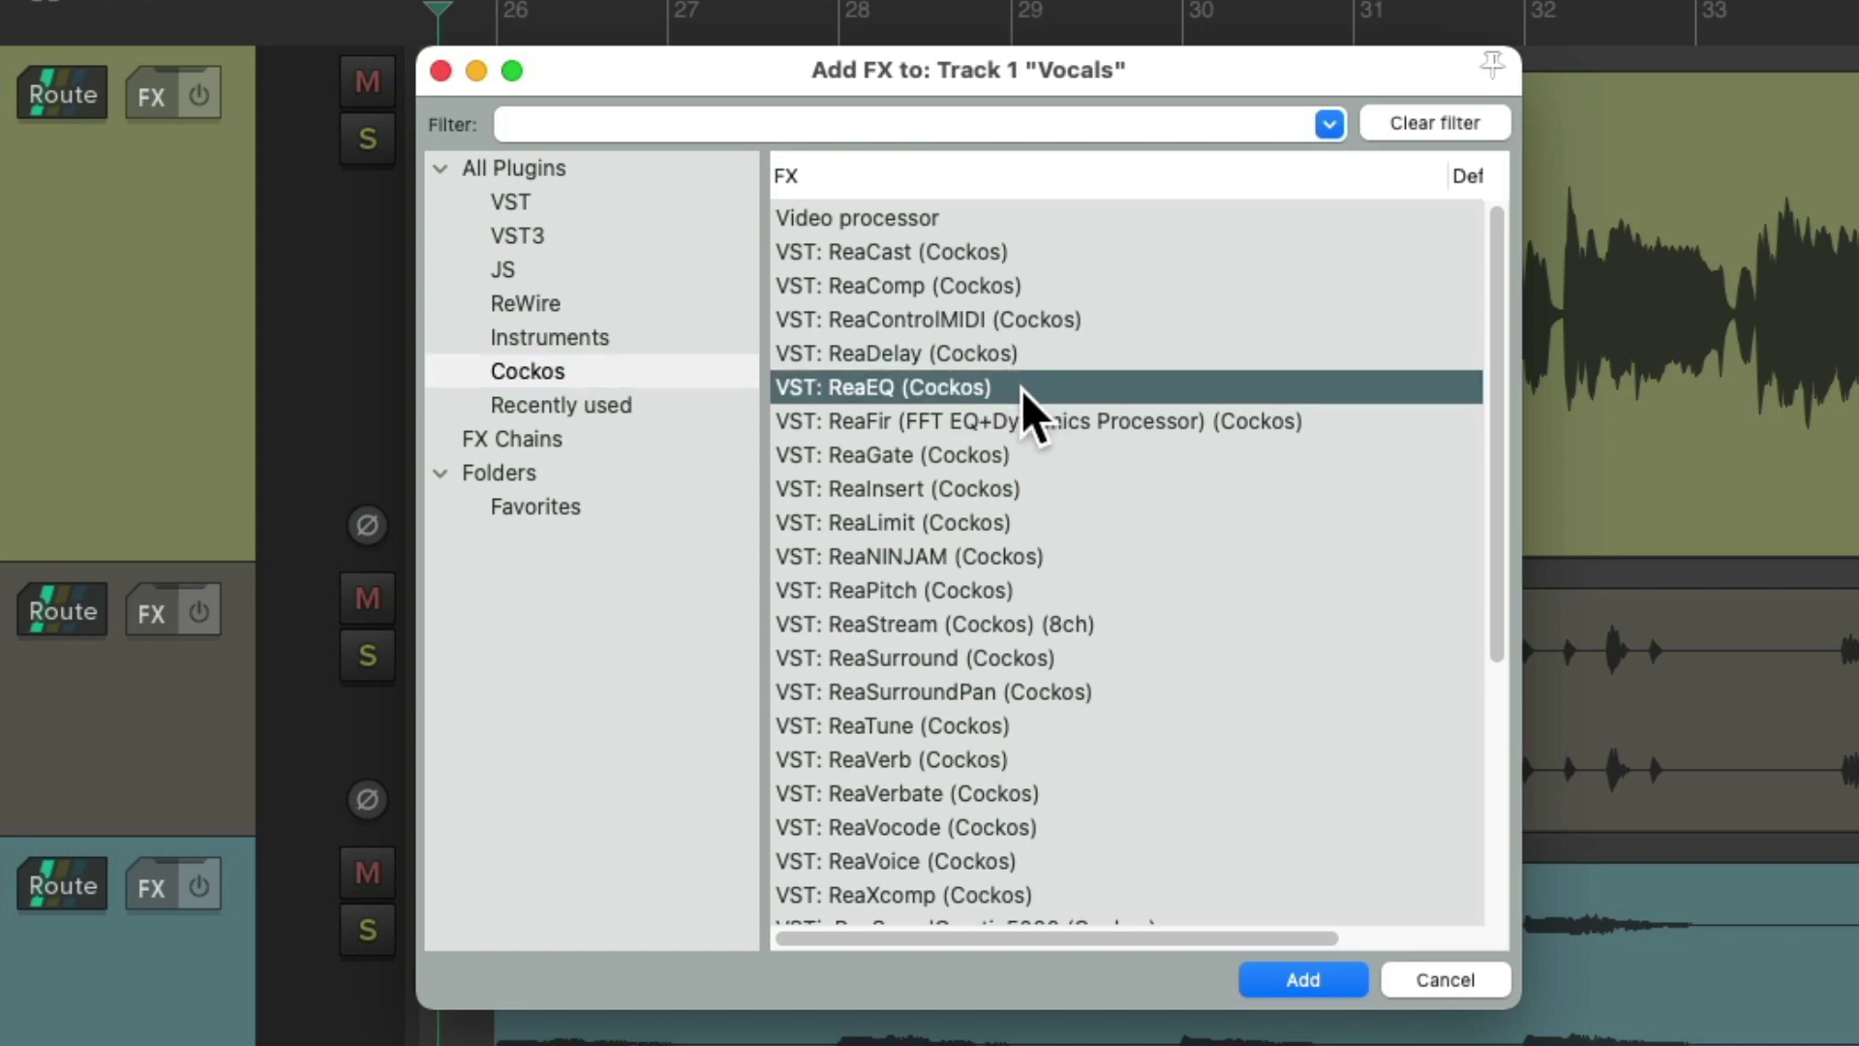
pyautogui.doubleClick(1021, 389)
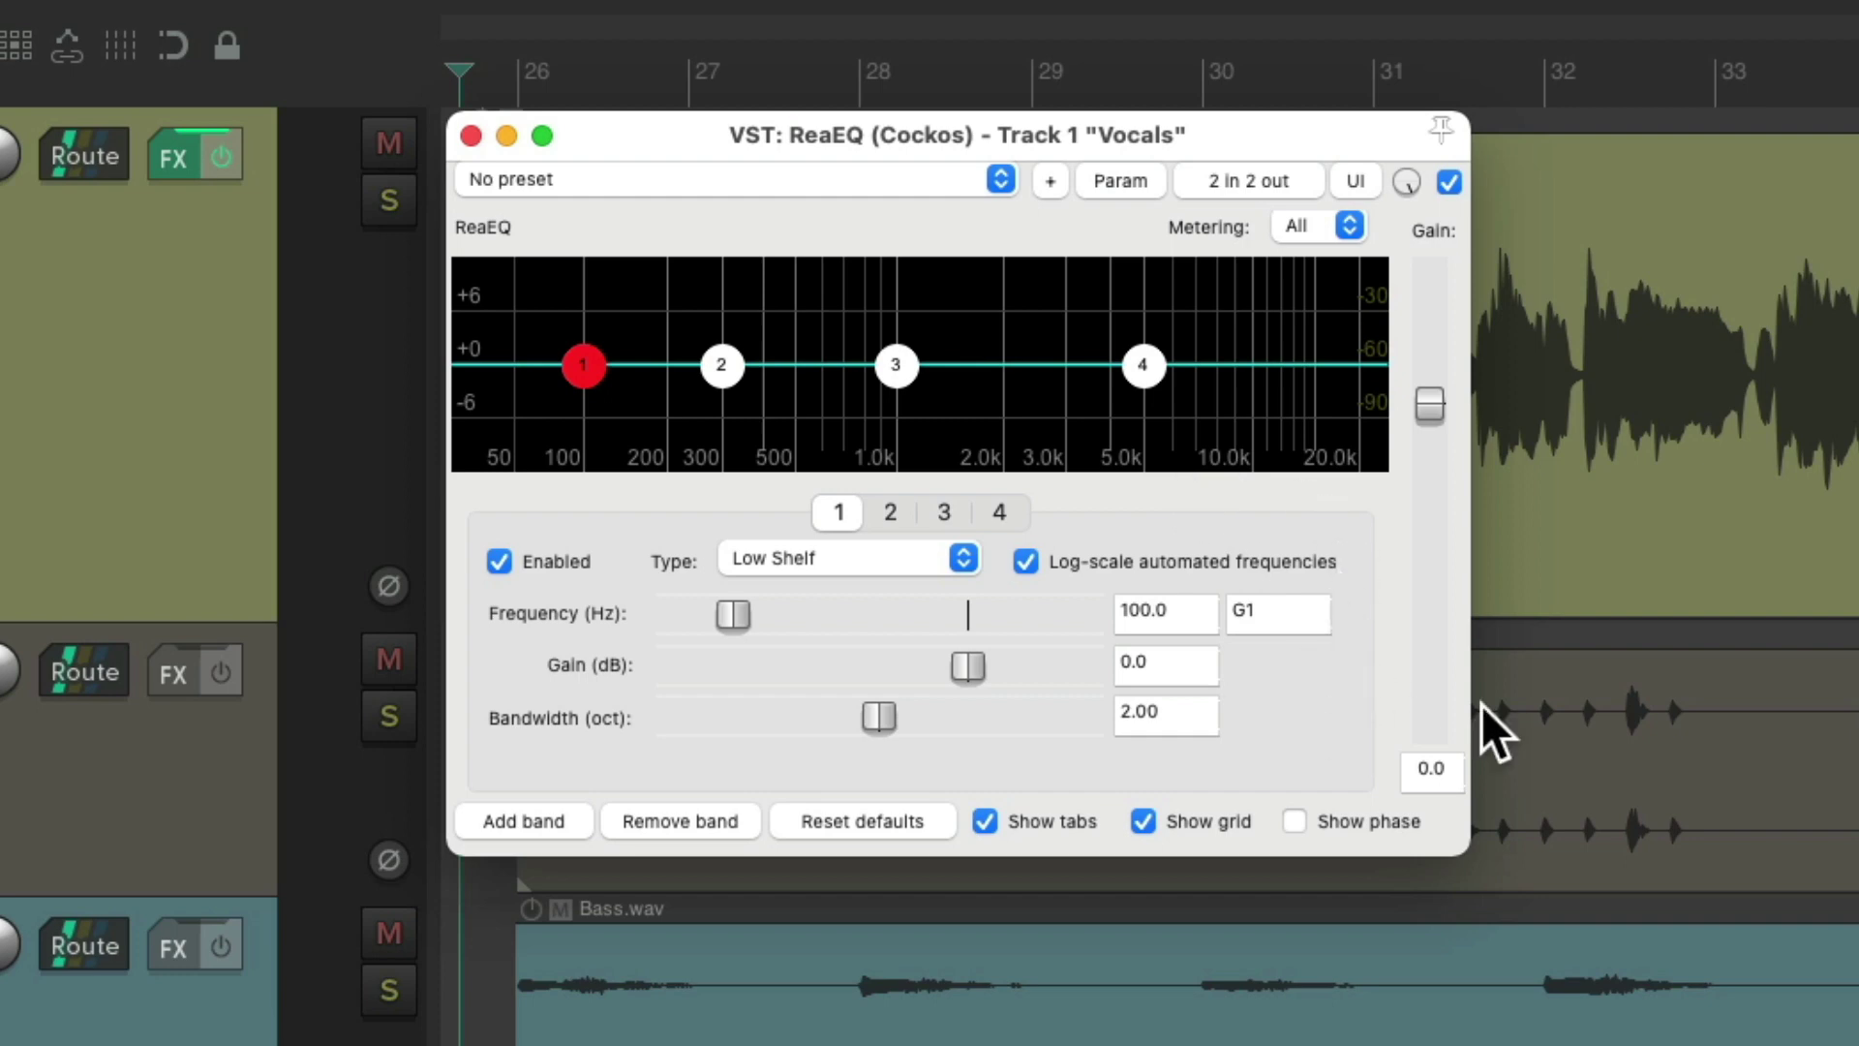
# Enlarge the ReaEQ window and select bands 3 and 4 to inspect them.
pyautogui.moveTo(1462, 862); pyautogui.dragTo(1858, 1045)
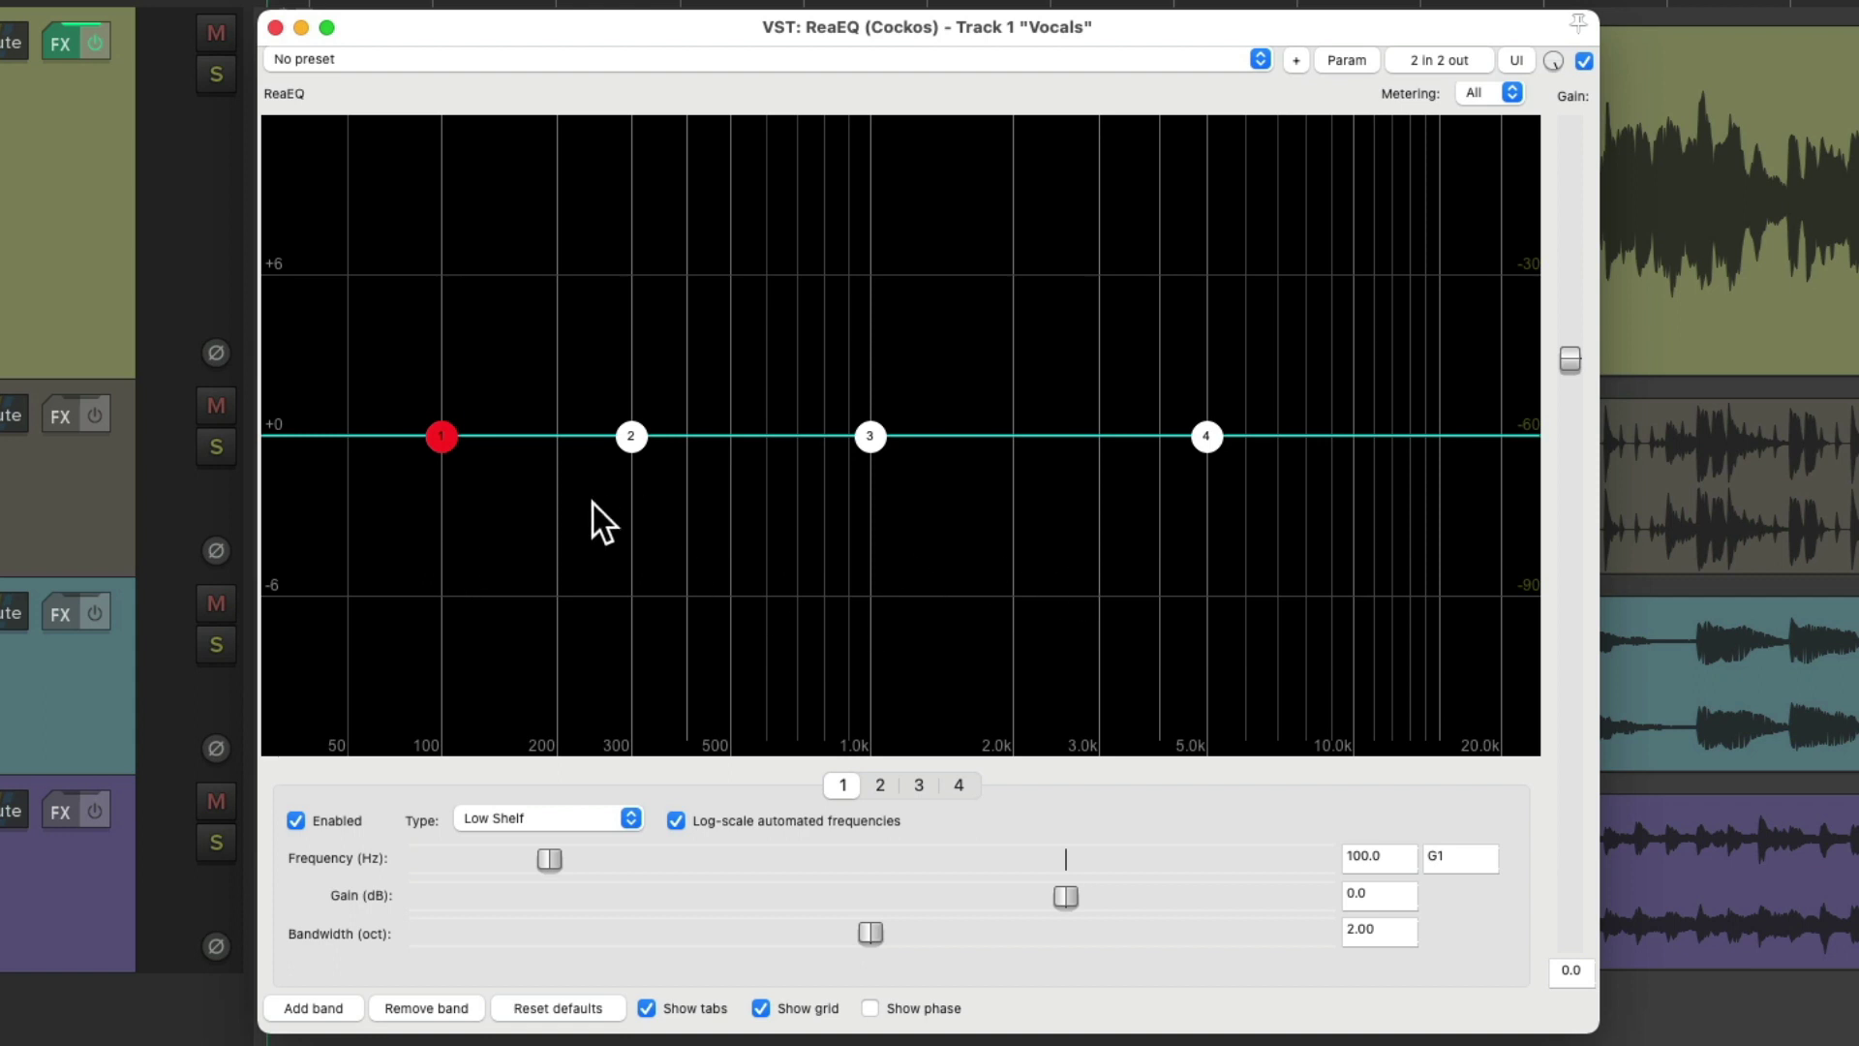
pyautogui.moveTo(443, 435)
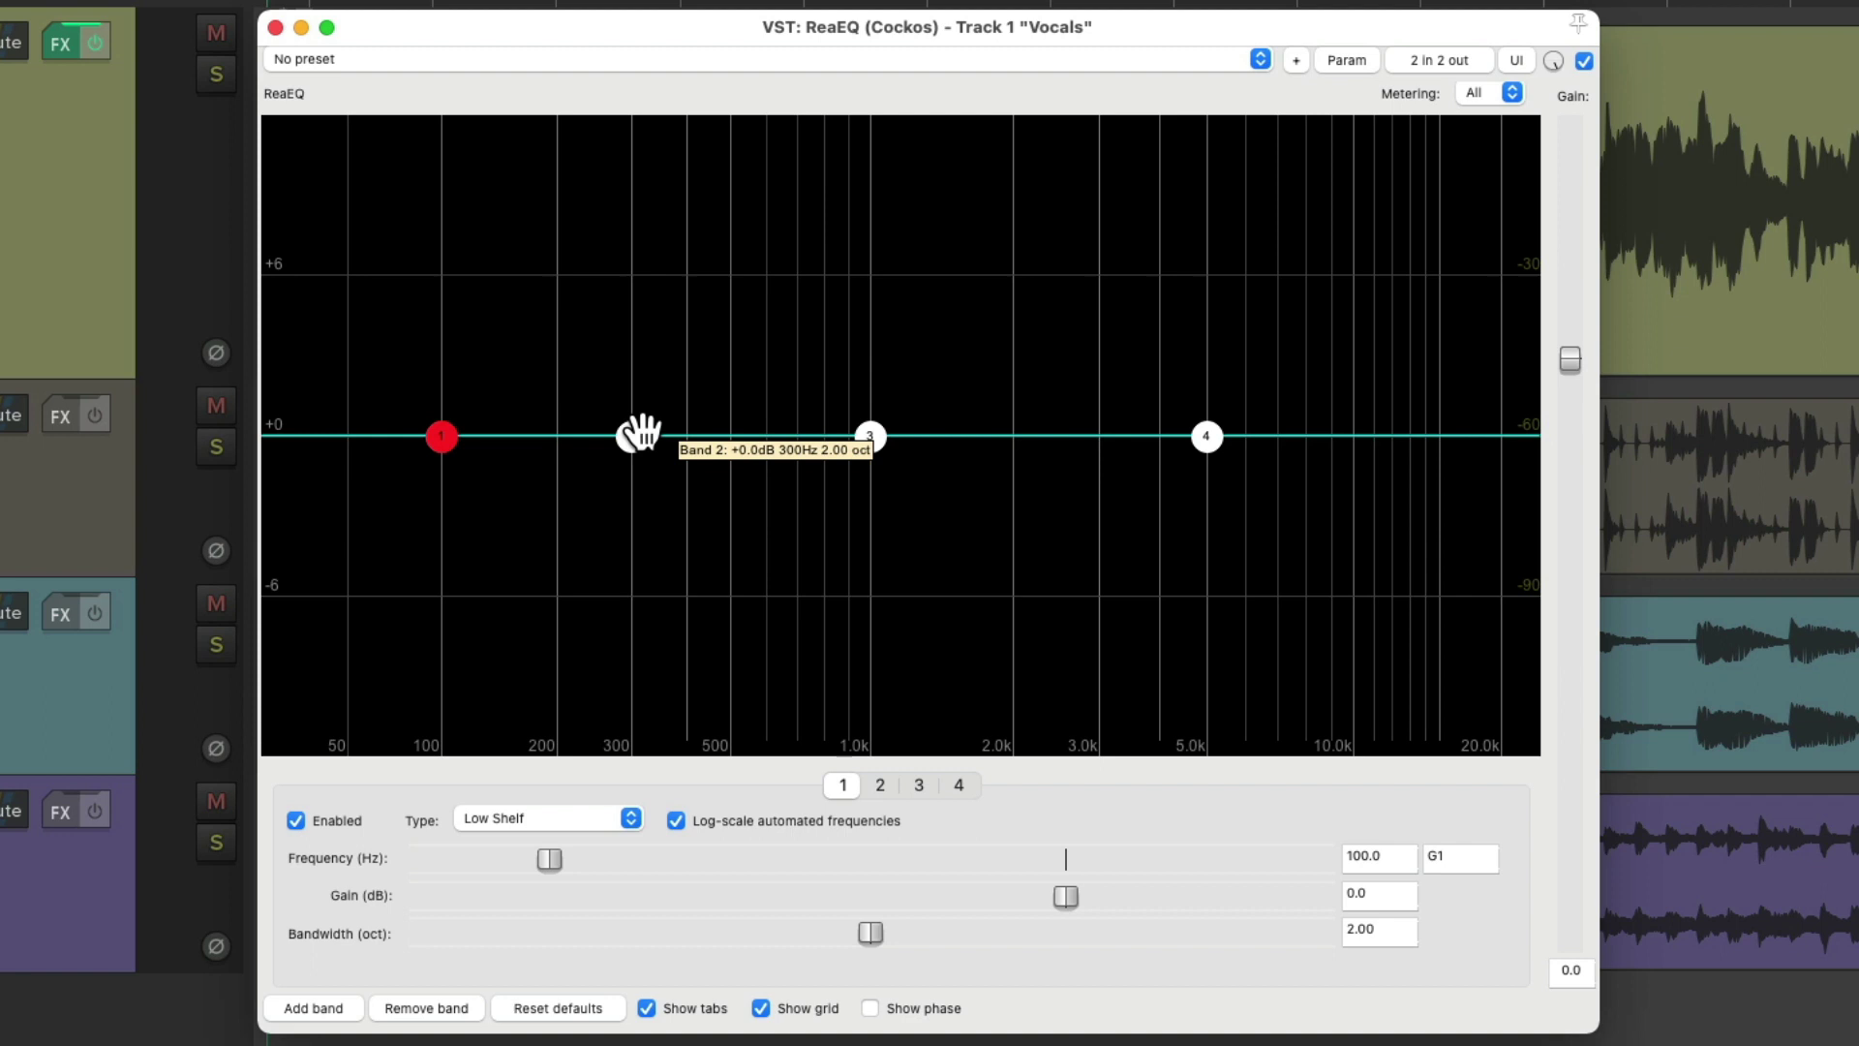
pyautogui.click(867, 438)
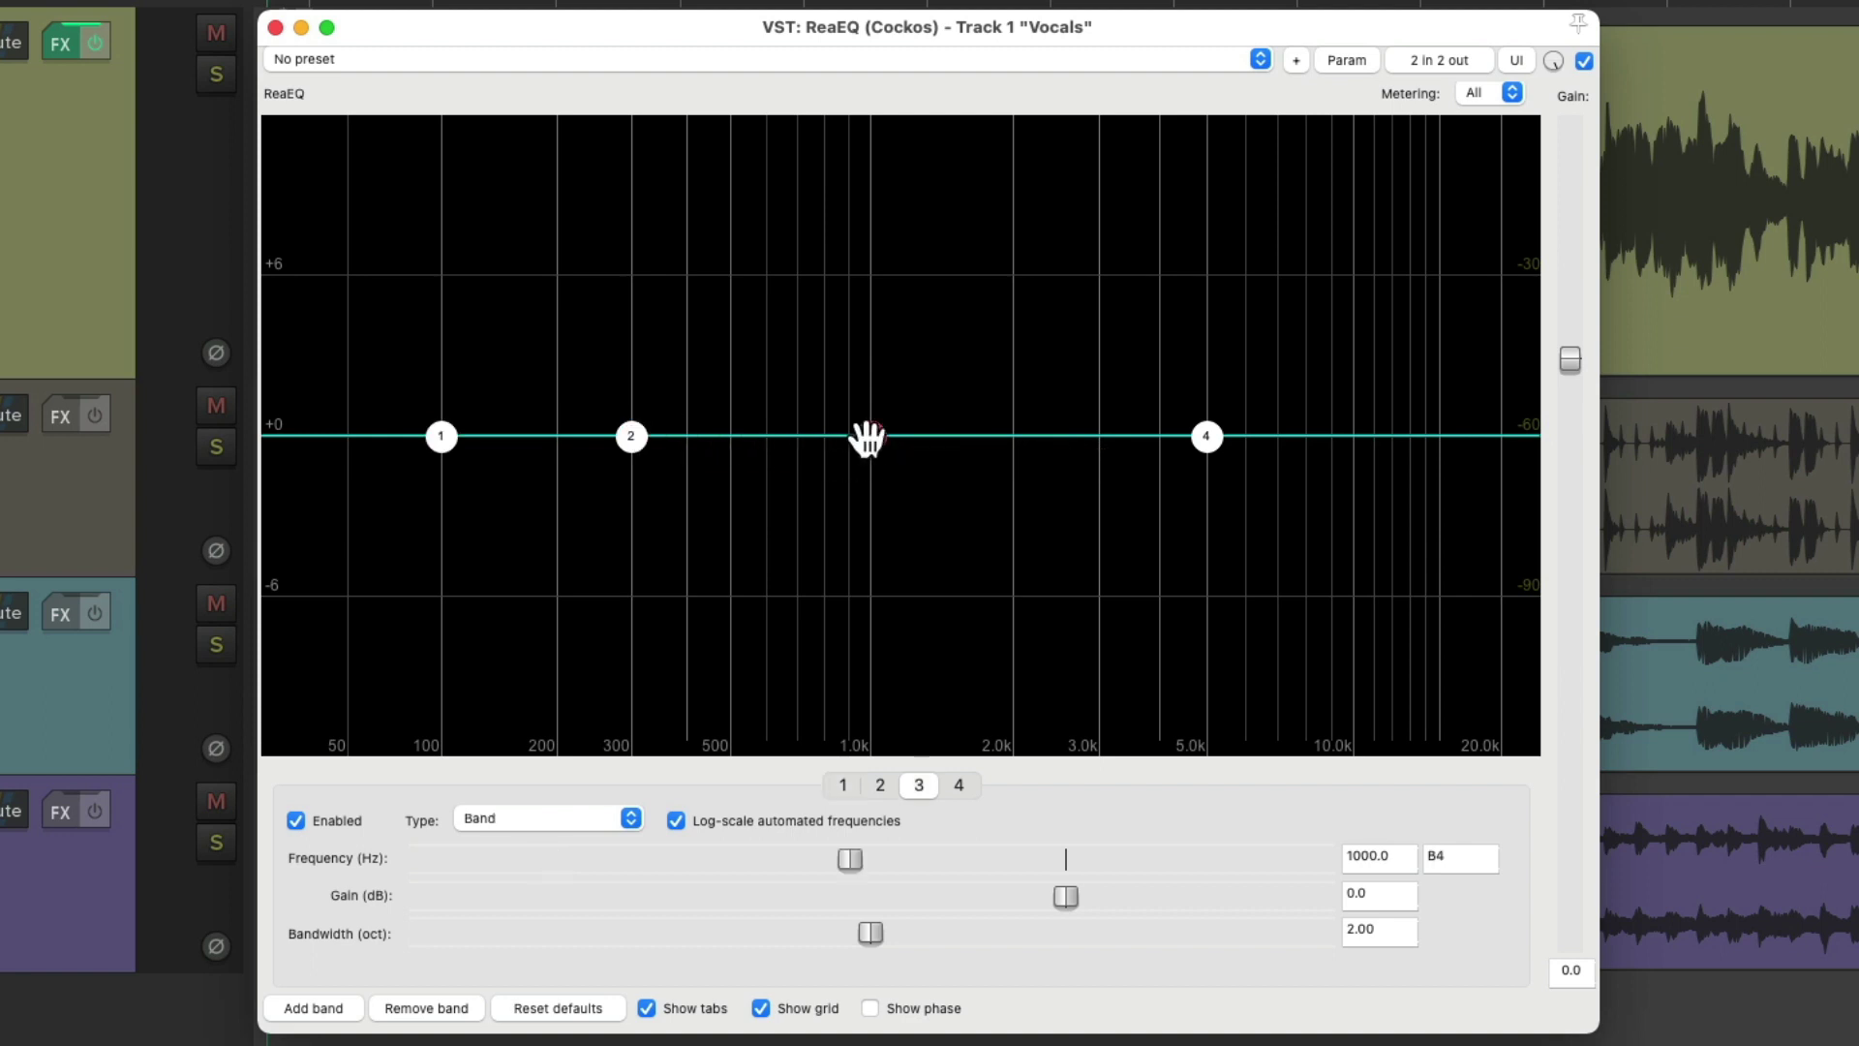
pyautogui.click(1207, 435)
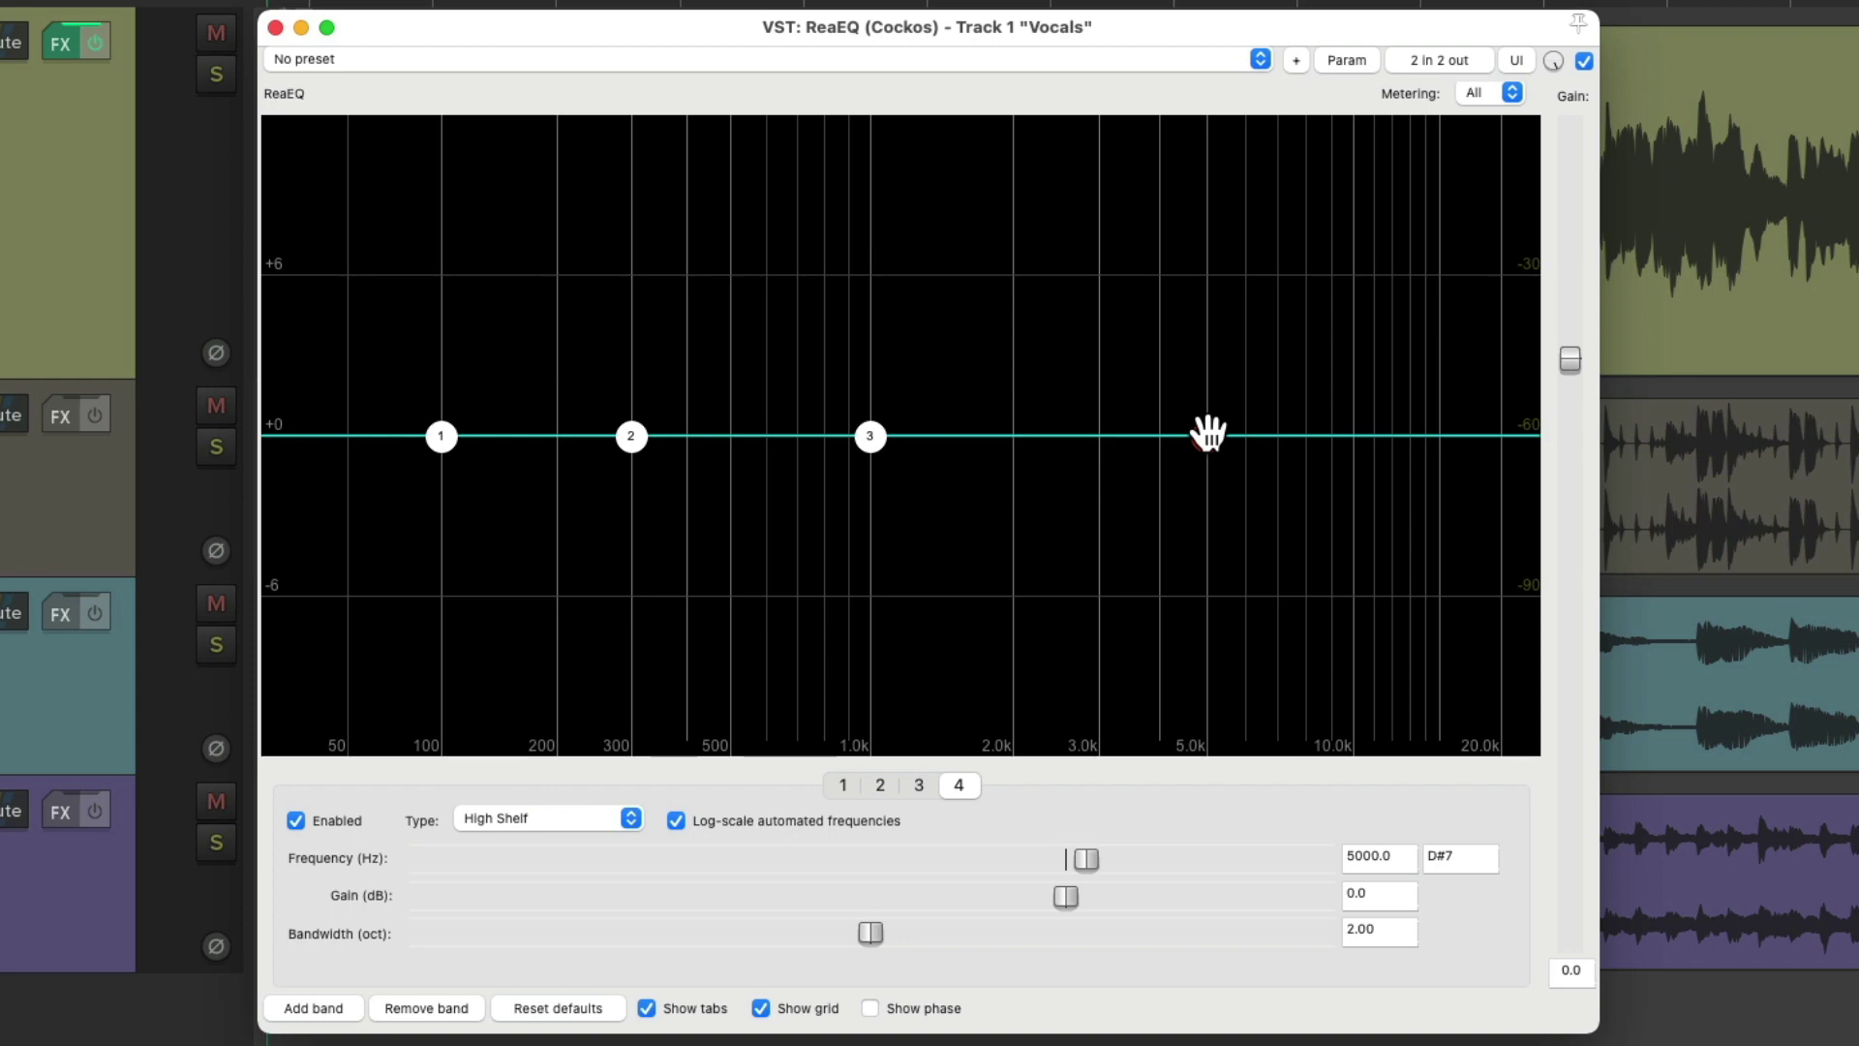
# Move band 1 to 715.4 Hz as a High Pass, then return it to a flat Low Shelf.
pyautogui.click(437, 434)
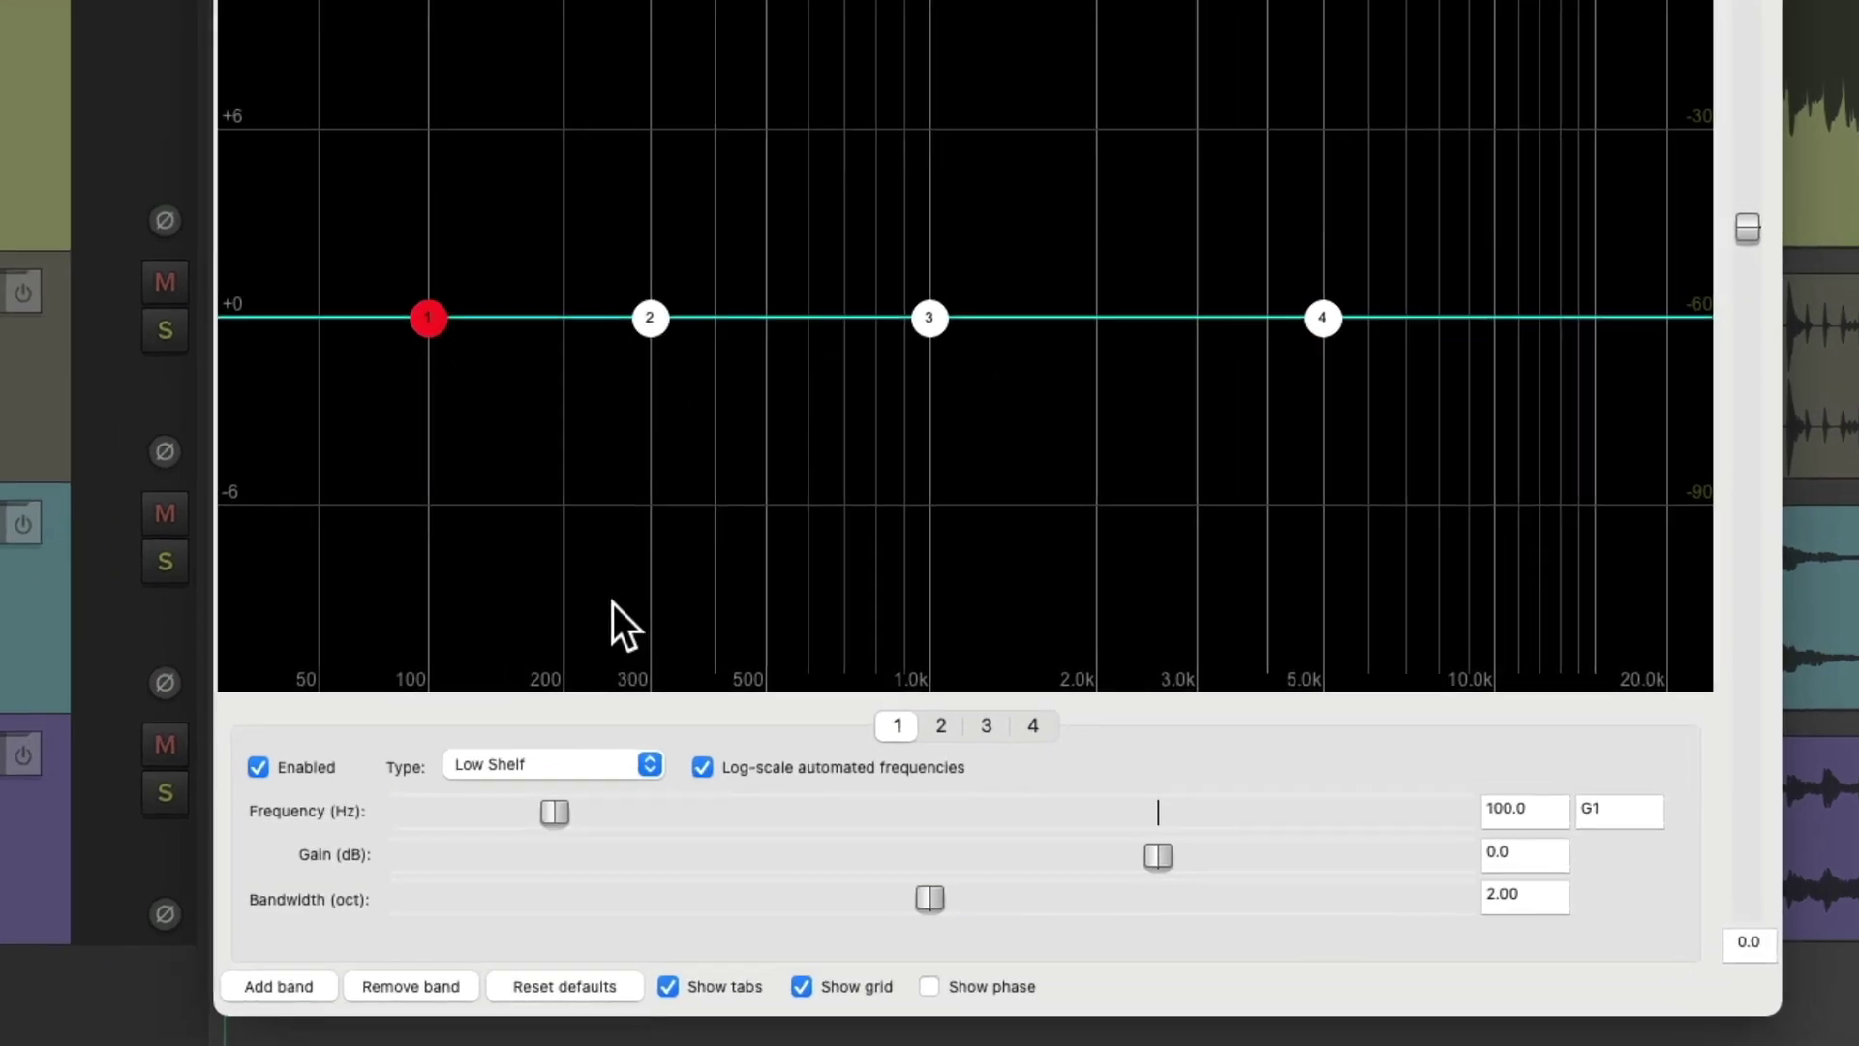
pyautogui.click(598, 763)
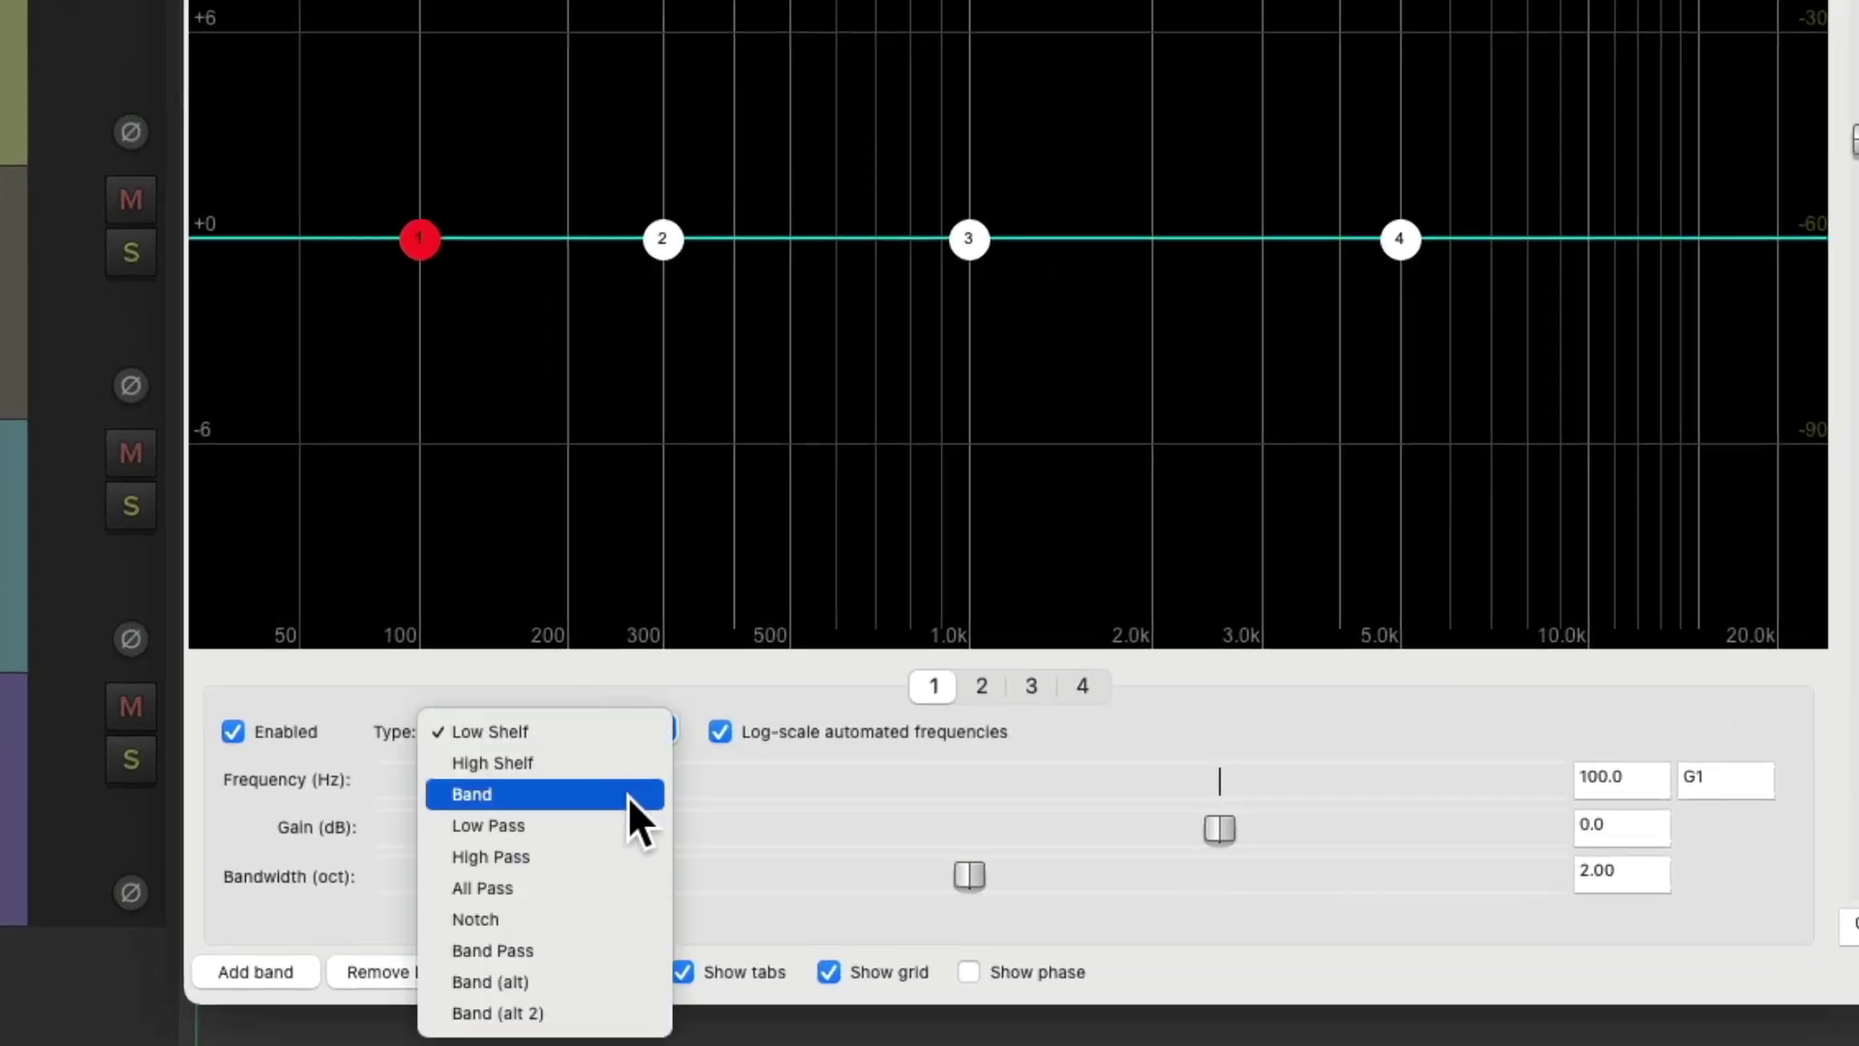
pyautogui.click(612, 860)
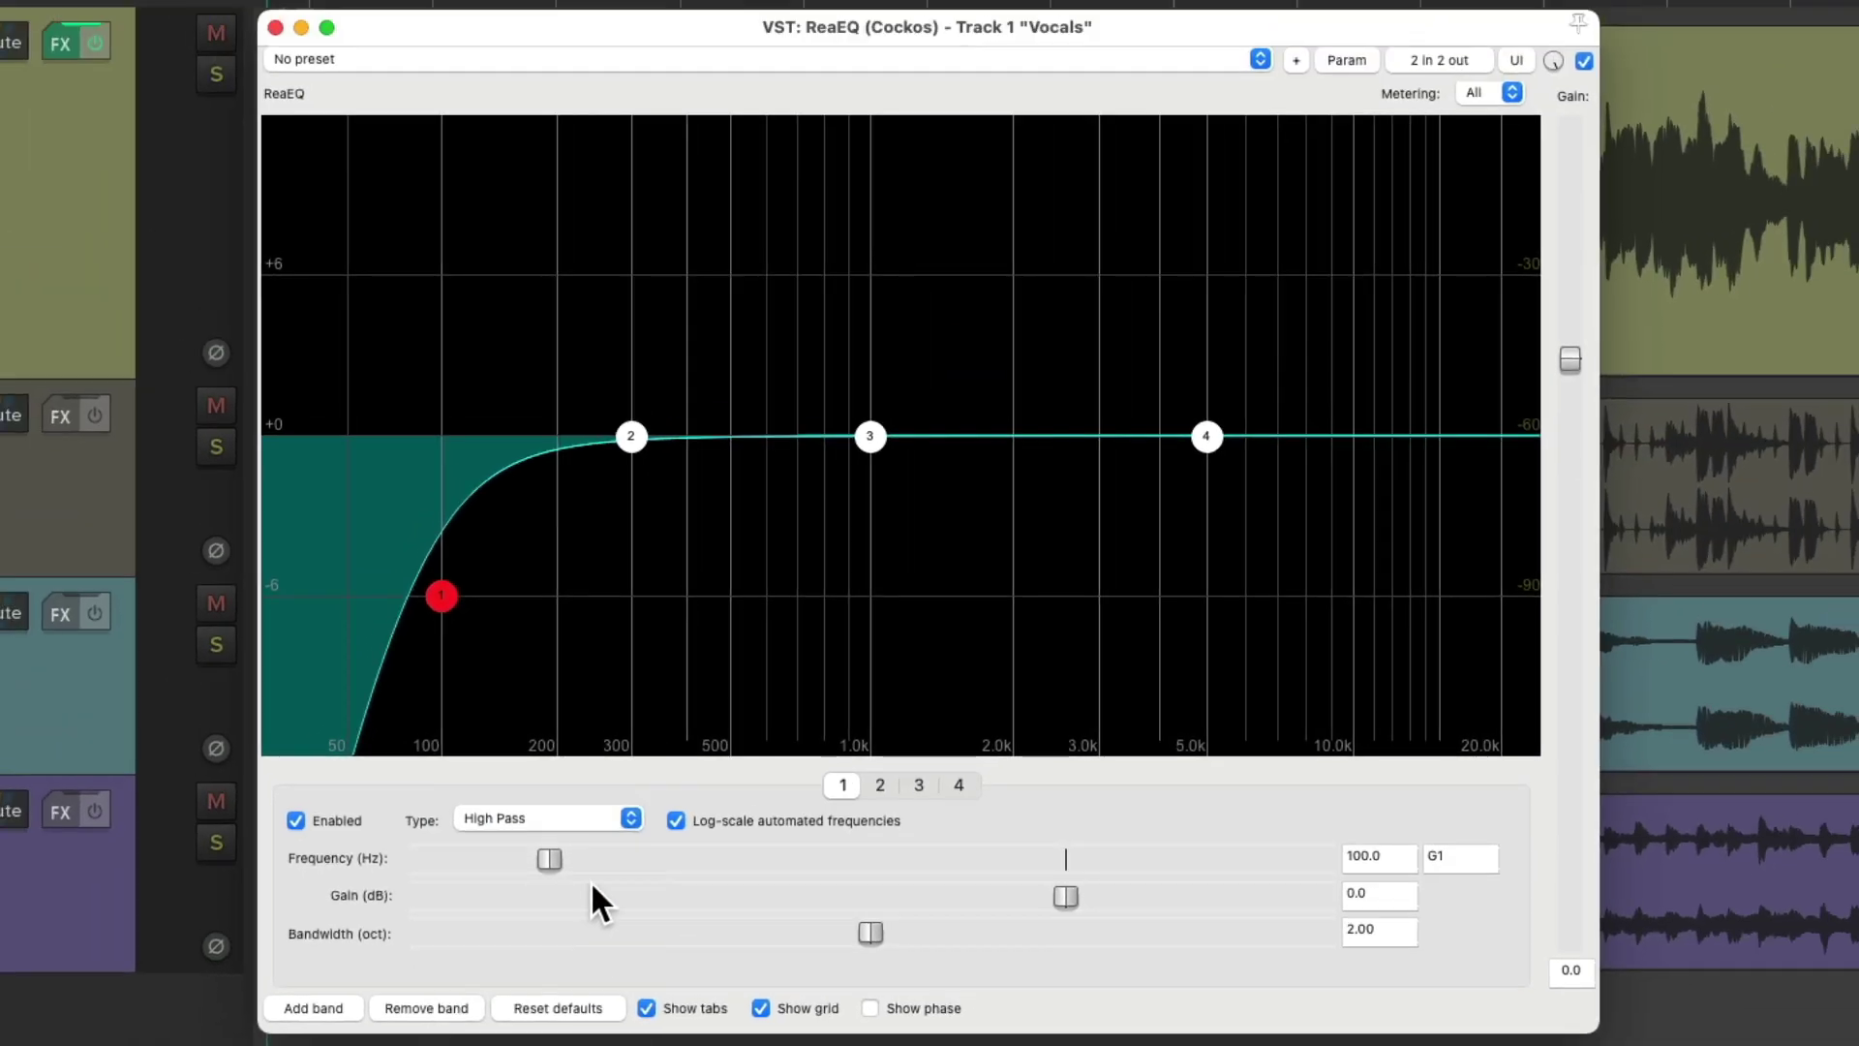
pyautogui.moveTo(445, 597); pyautogui.dragTo(774, 586)
pyautogui.click(641, 811)
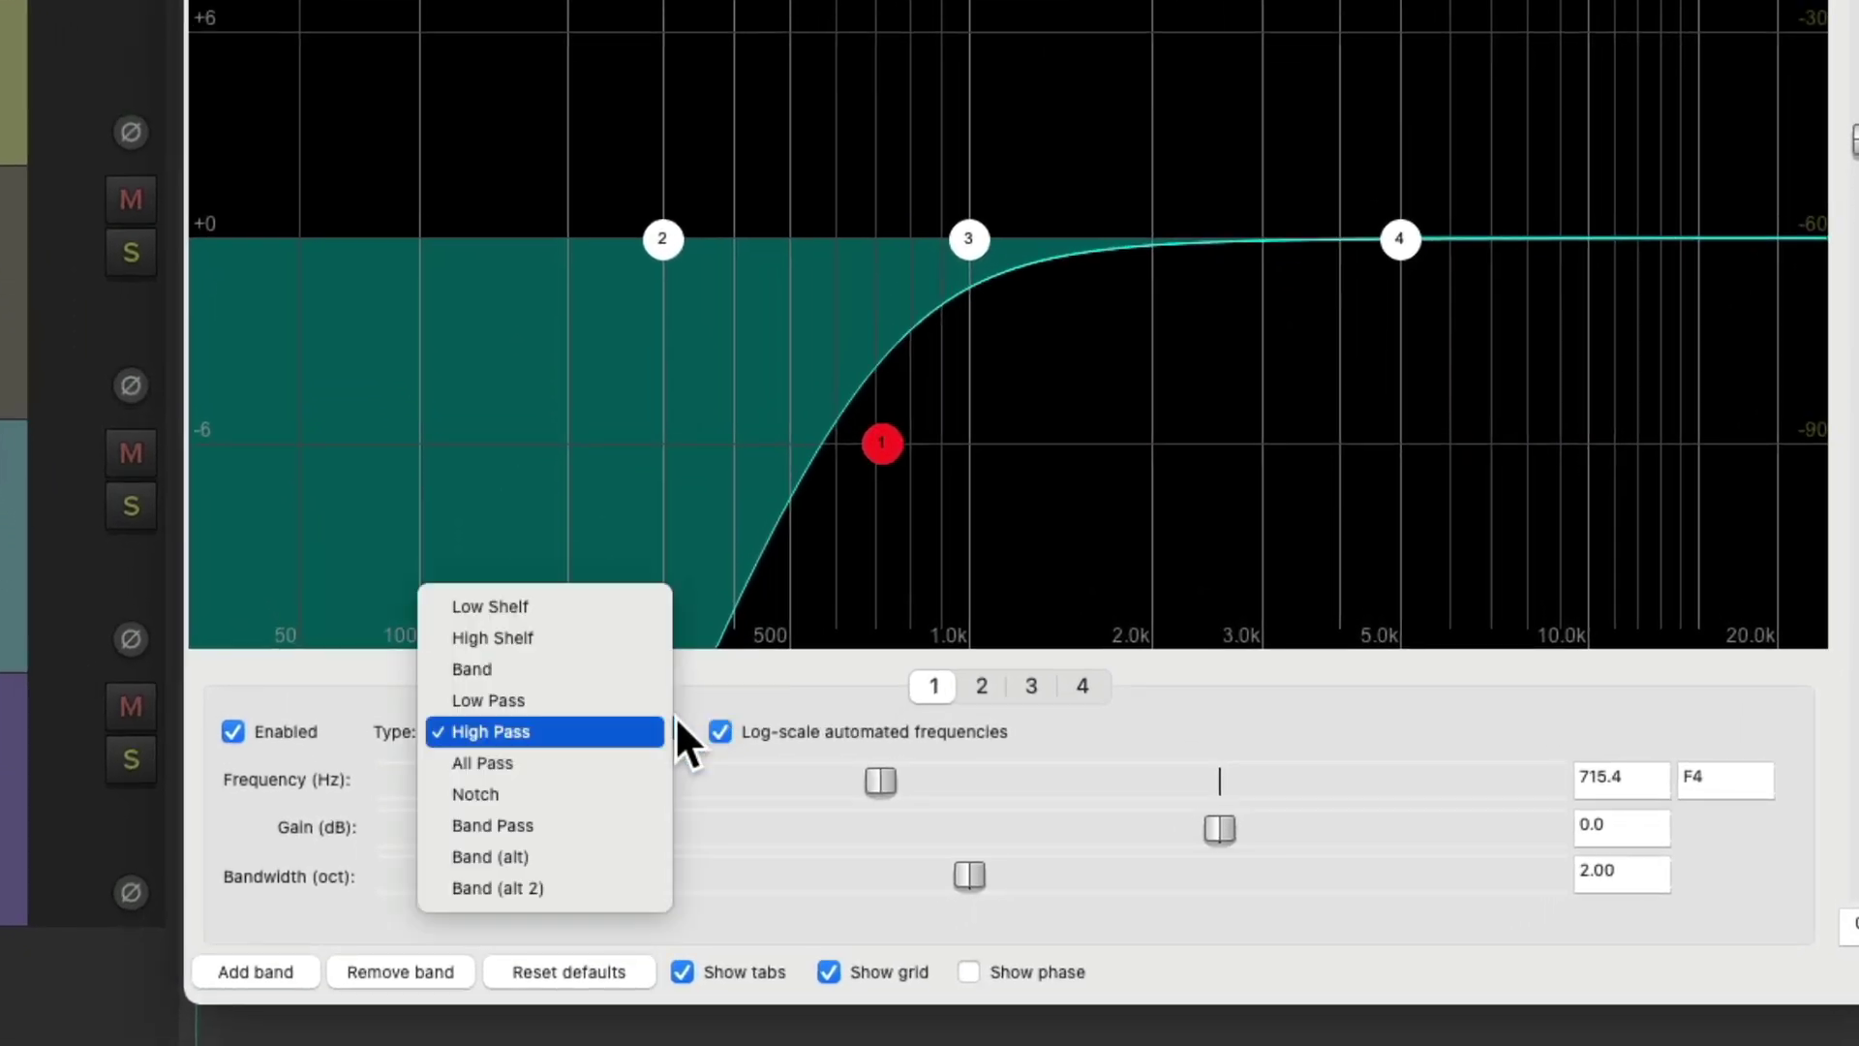
pyautogui.click(632, 608)
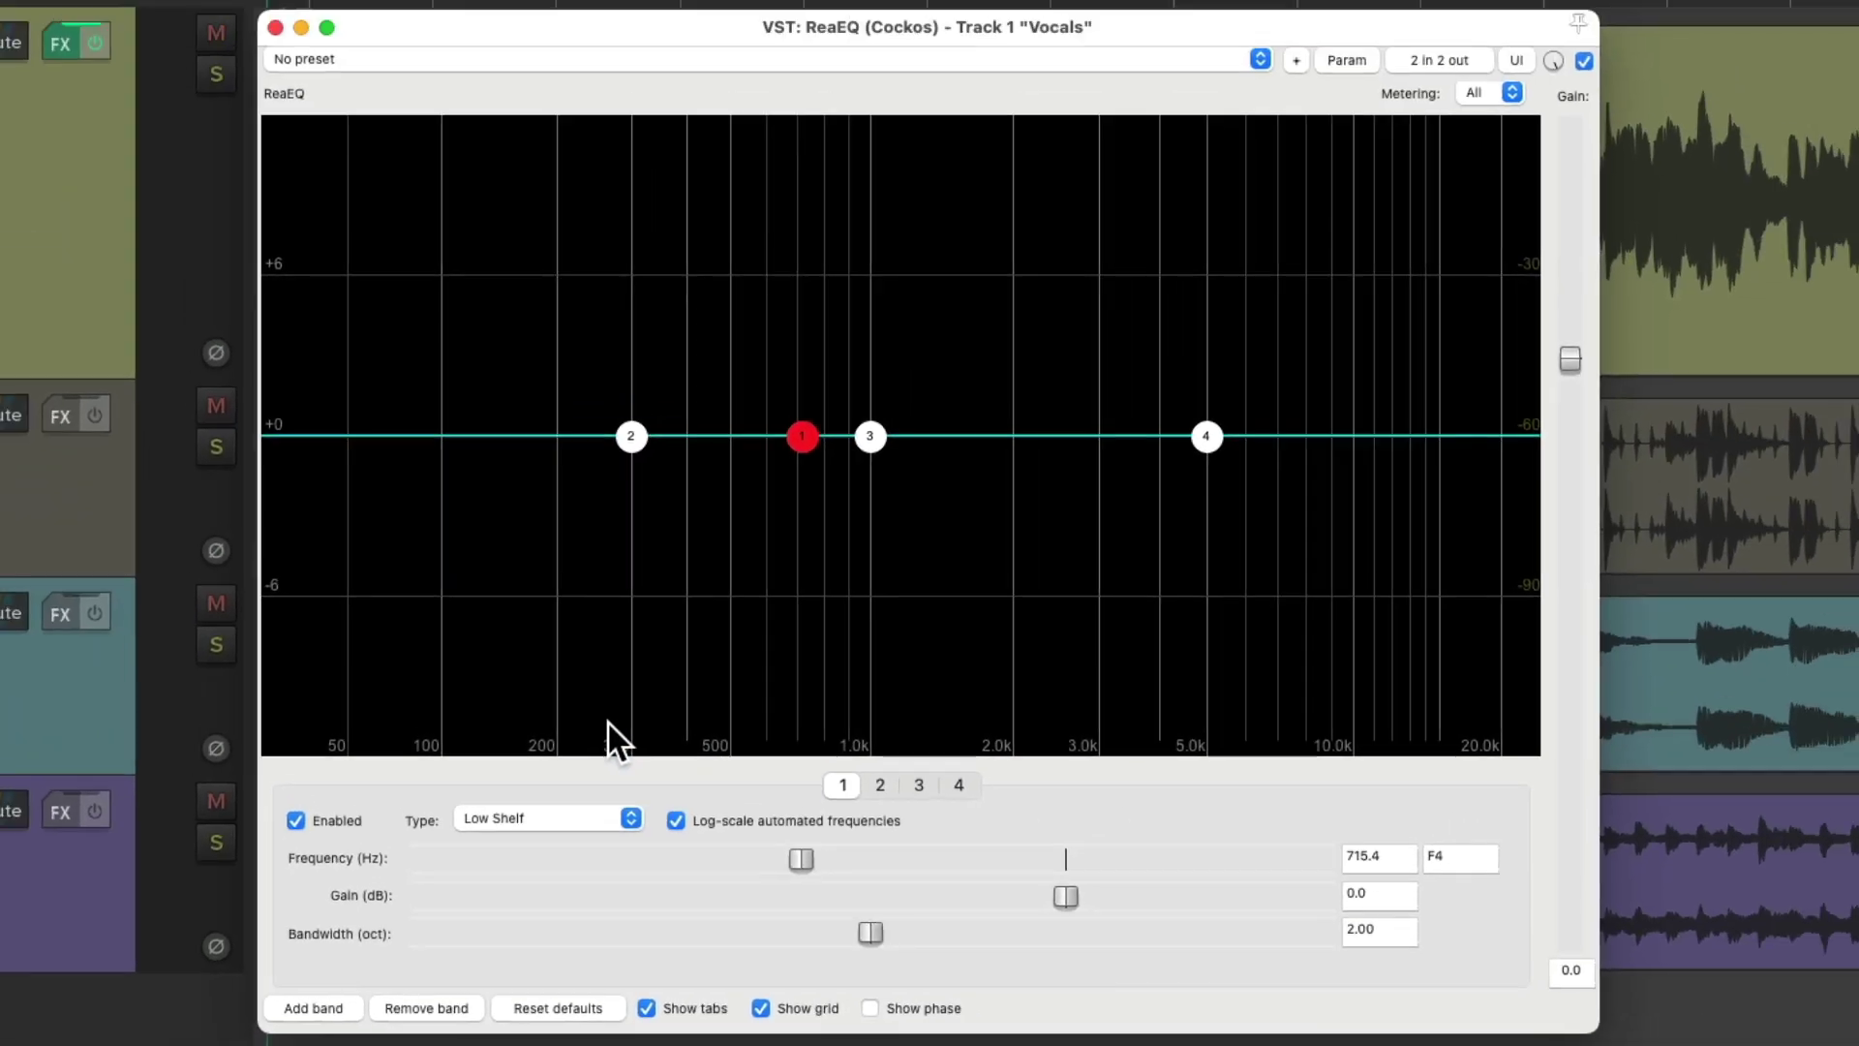
# Try boosting the low and high shelves, then return both to flat.
pyautogui.moveTo(803, 438); pyautogui.dragTo(600, 286)
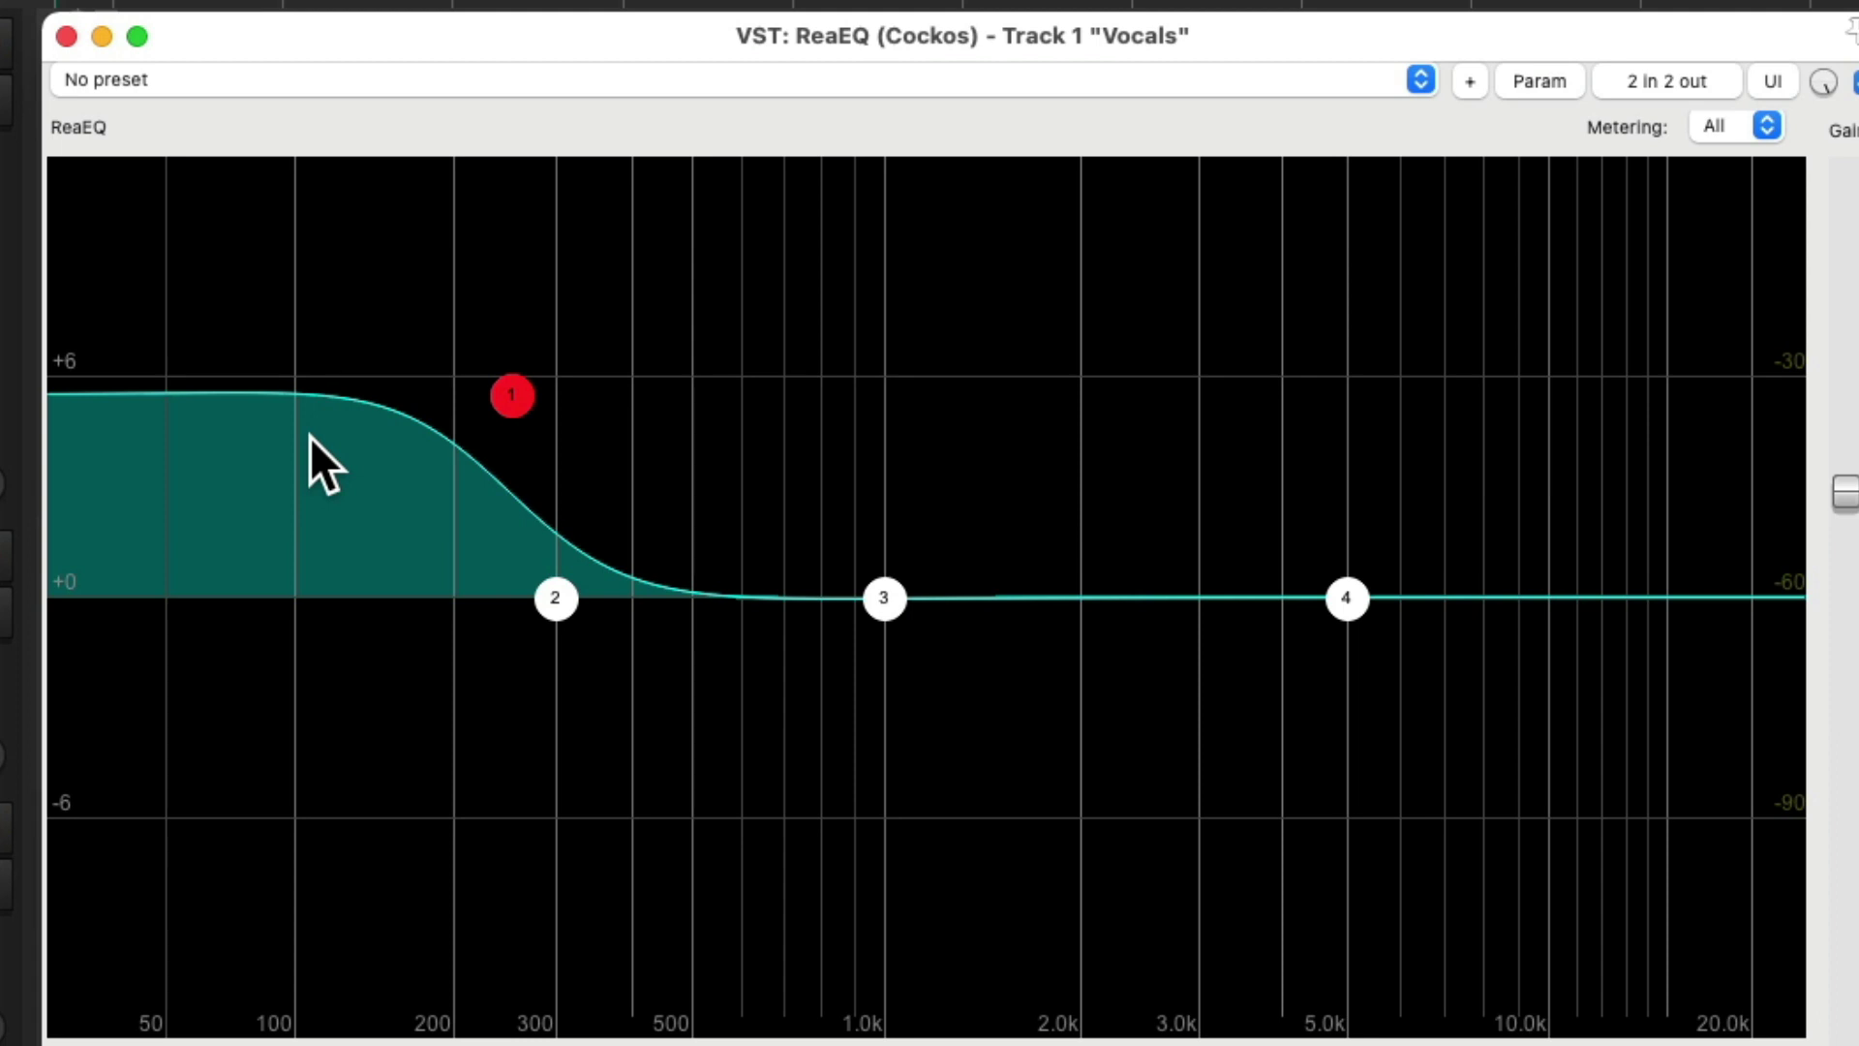
pyautogui.moveTo(511, 395); pyautogui.dragTo(481, 591)
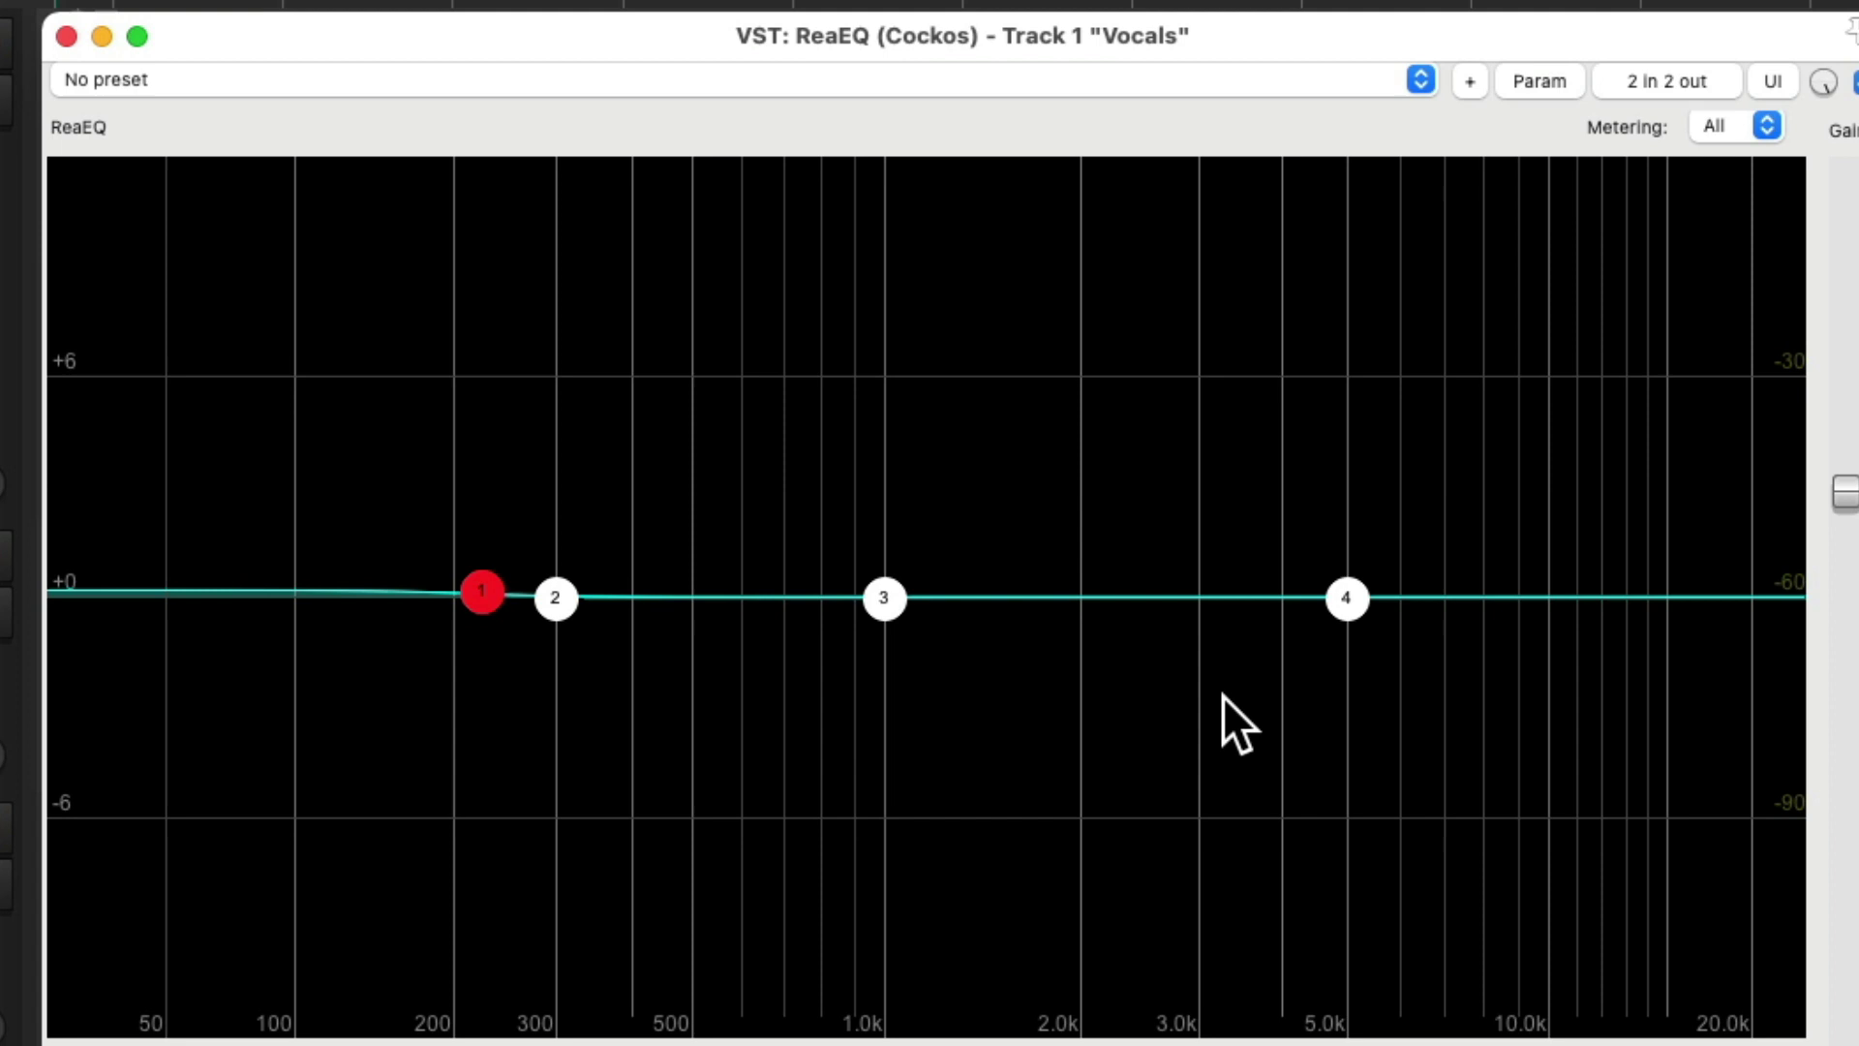
pyautogui.moveTo(1344, 592); pyautogui.dragTo(1375, 438)
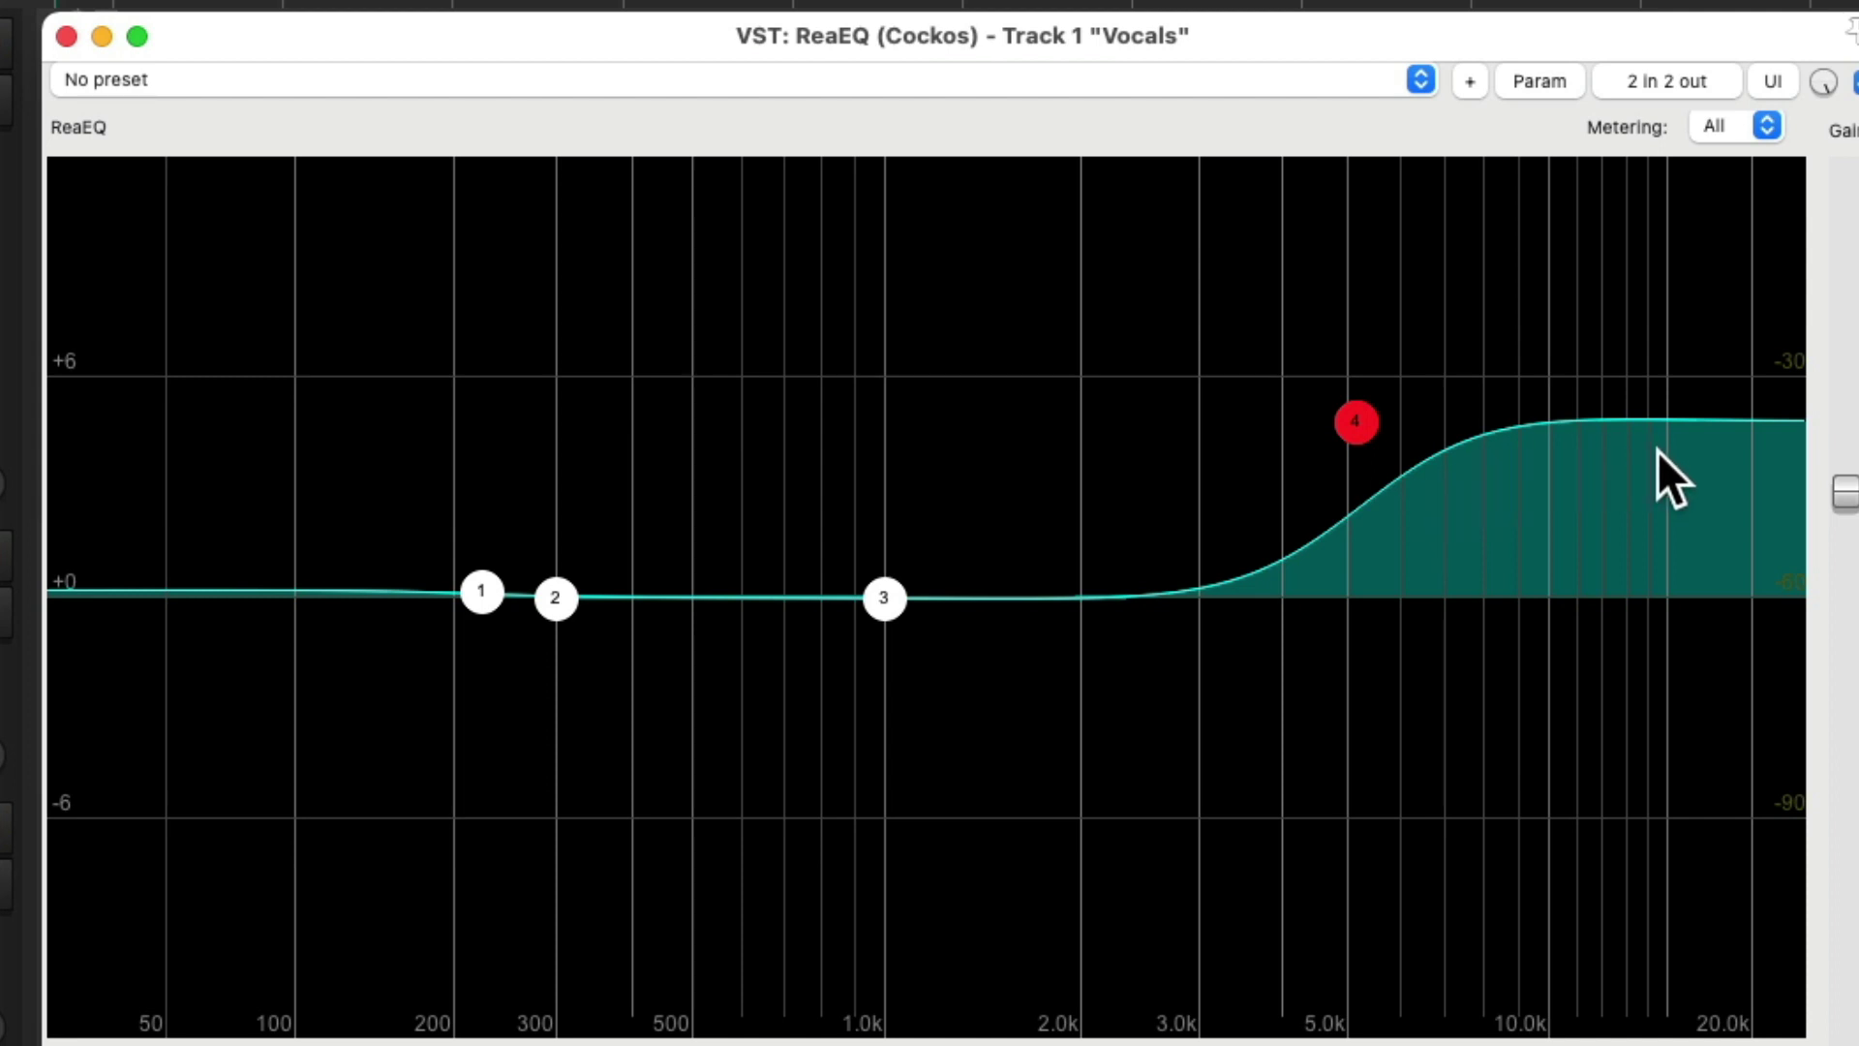
pyautogui.moveTo(1353, 419); pyautogui.dragTo(1349, 619)
# Peak band 3 +2.5 dB at 1695 Hz, boost highs, cut 526 Hz −3.9 dB, lift low shelf.
pyautogui.moveTo(882, 595); pyautogui.dragTo(1057, 407)
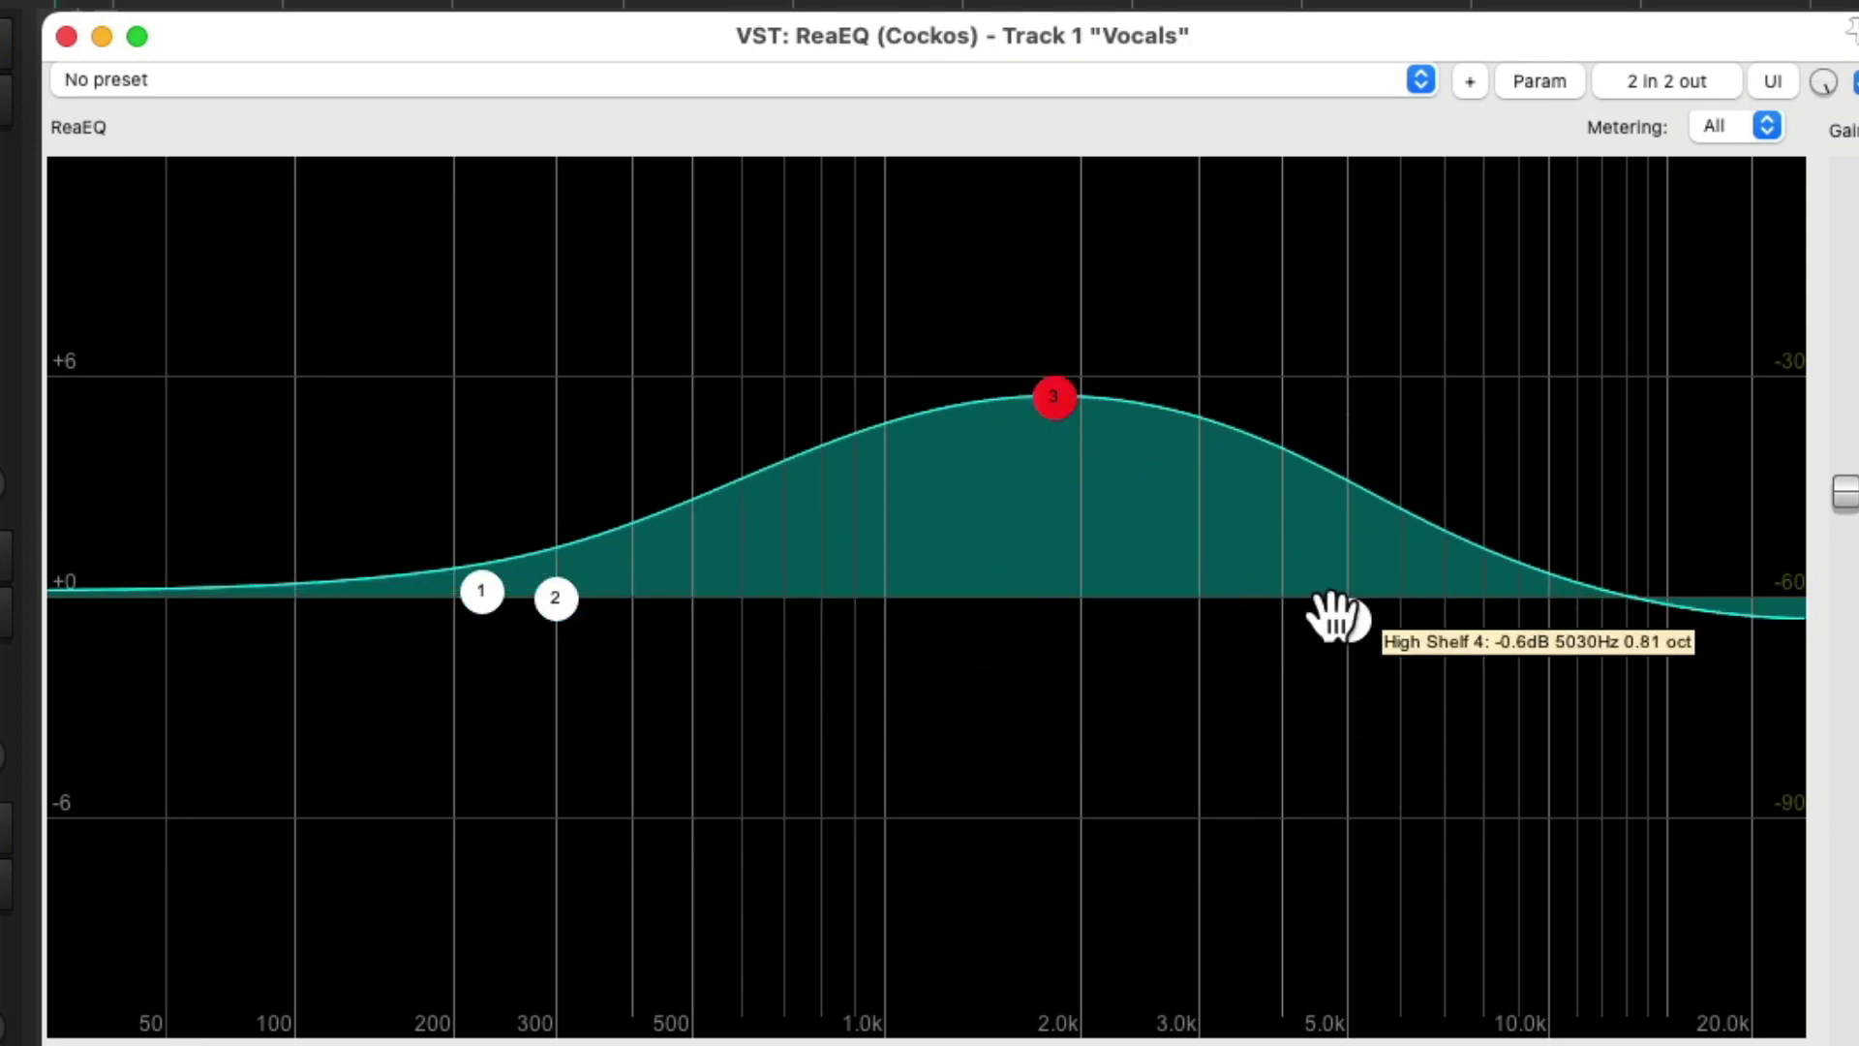
pyautogui.moveTo(1334, 616); pyautogui.dragTo(1403, 431)
pyautogui.moveTo(1055, 399); pyautogui.dragTo(1034, 509)
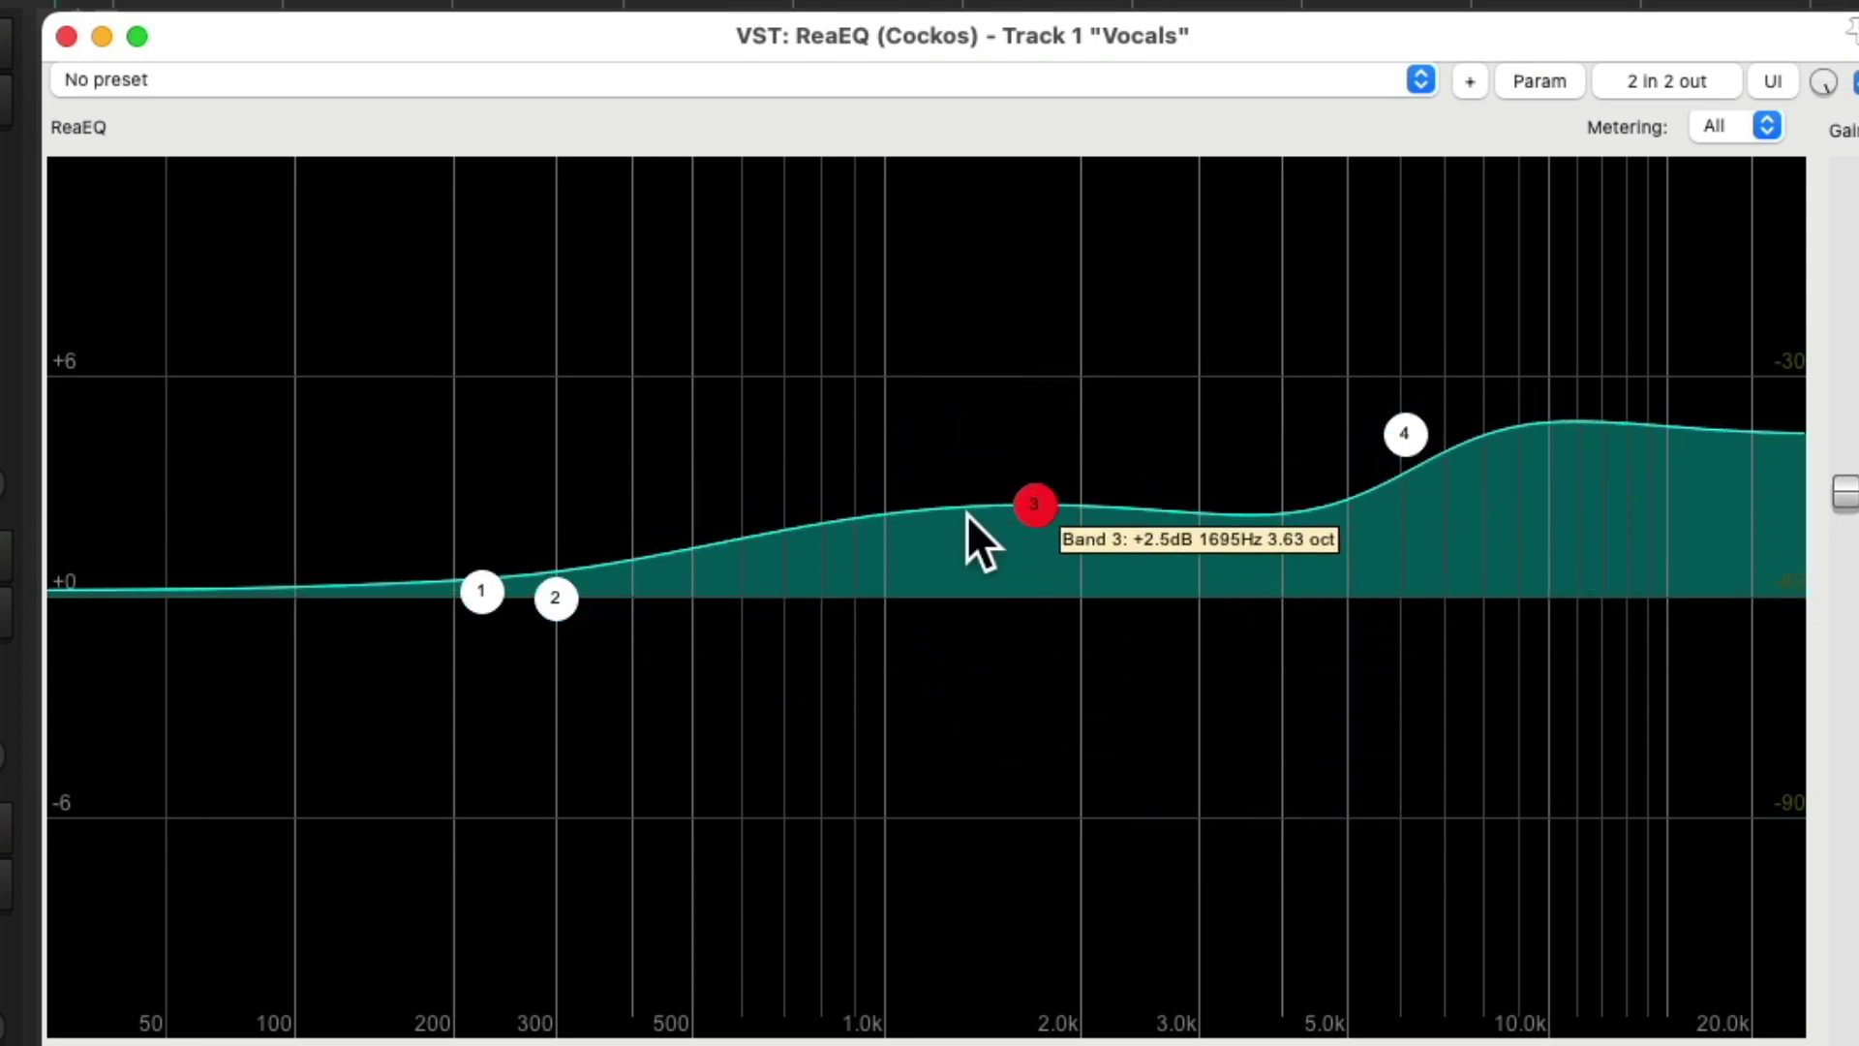
pyautogui.moveTo(561, 607); pyautogui.dragTo(681, 774)
pyautogui.scroll(-3, 680, 774)
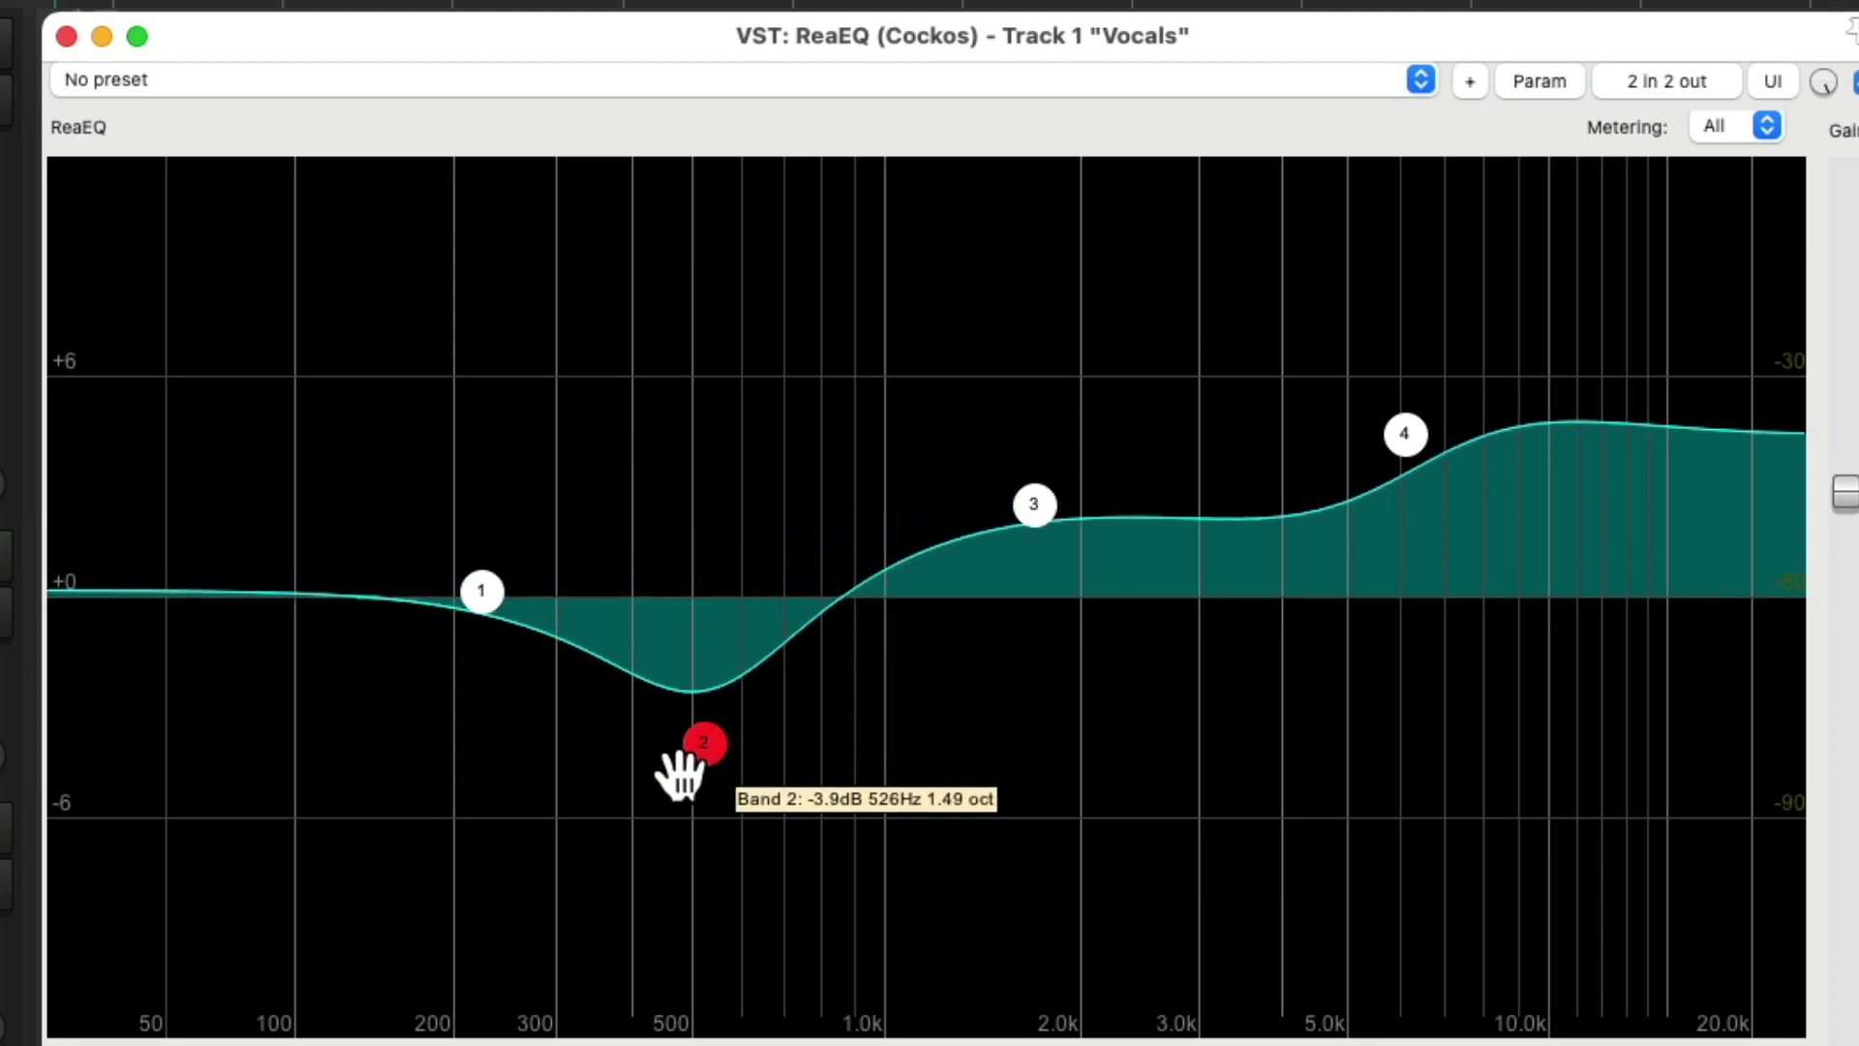
pyautogui.scroll(2, 687, 769)
pyautogui.moveTo(479, 592); pyautogui.dragTo(465, 468)
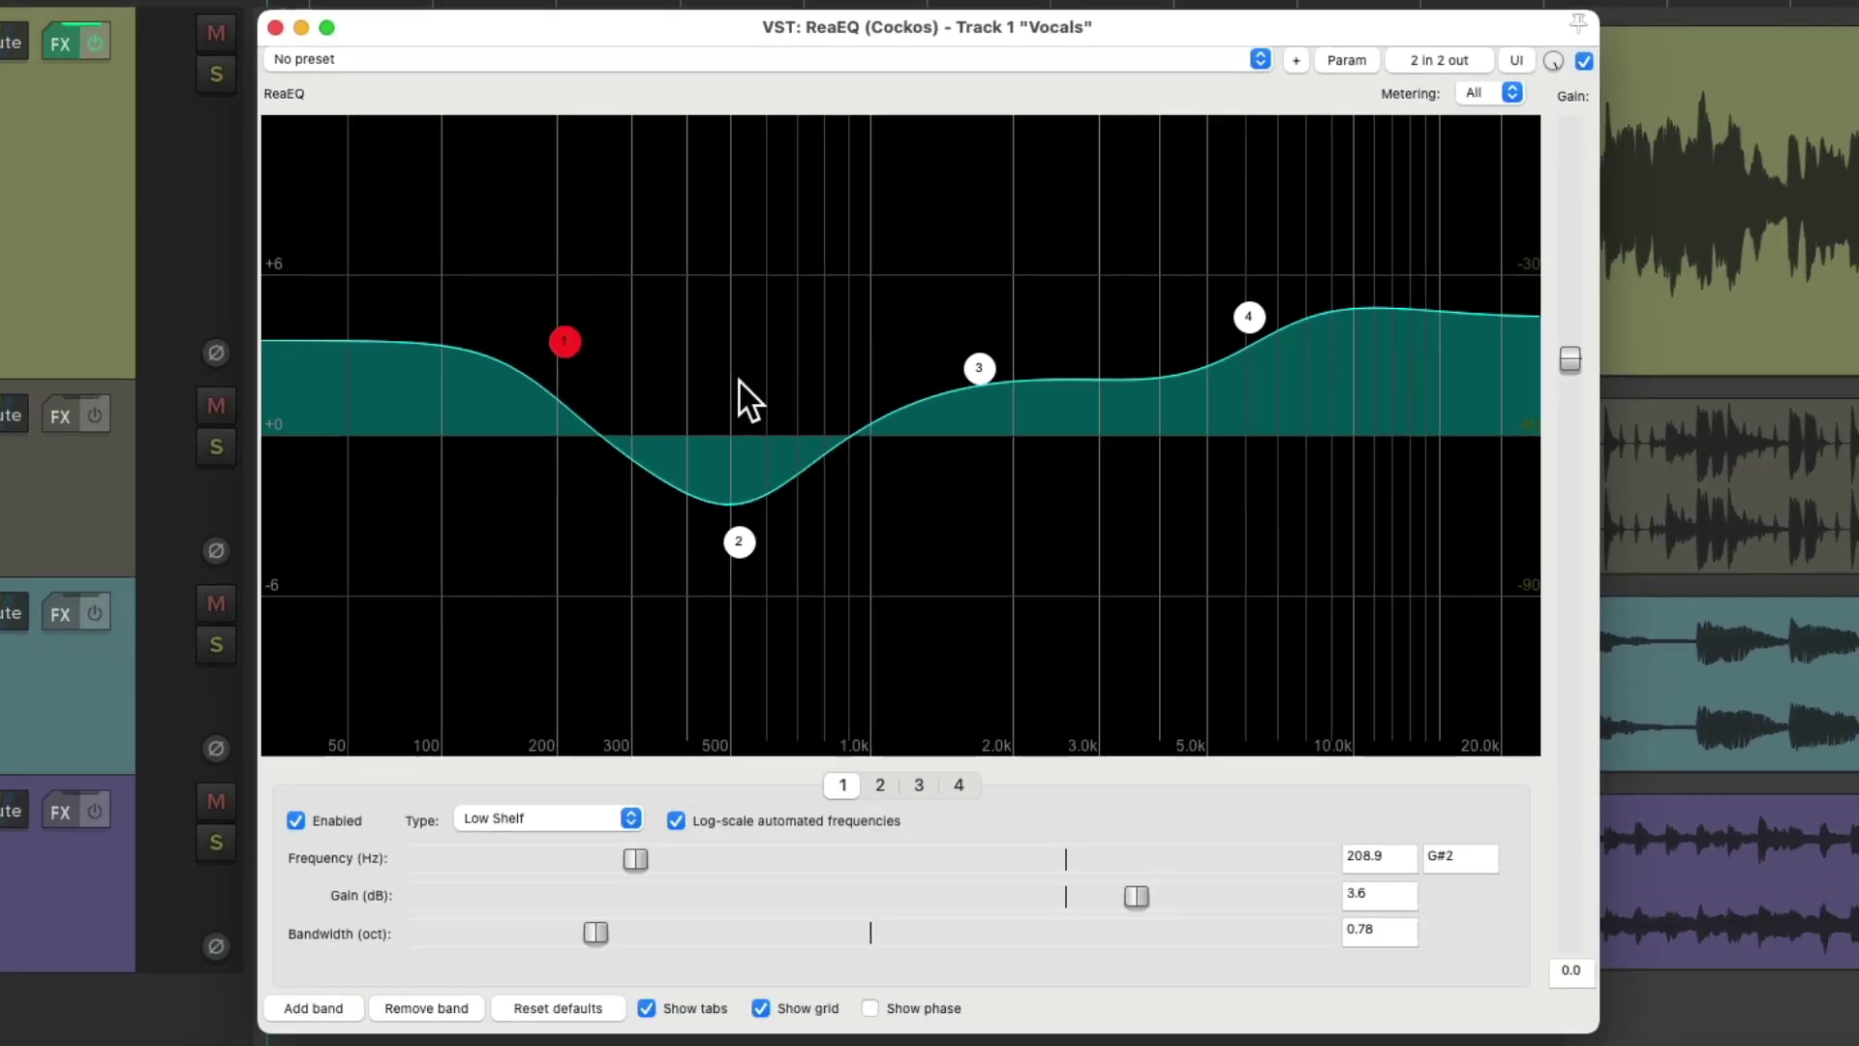
# While playing, raise the low shelf to about +5 dB and deepen the 512 Hz cut.
pyautogui.press('space')
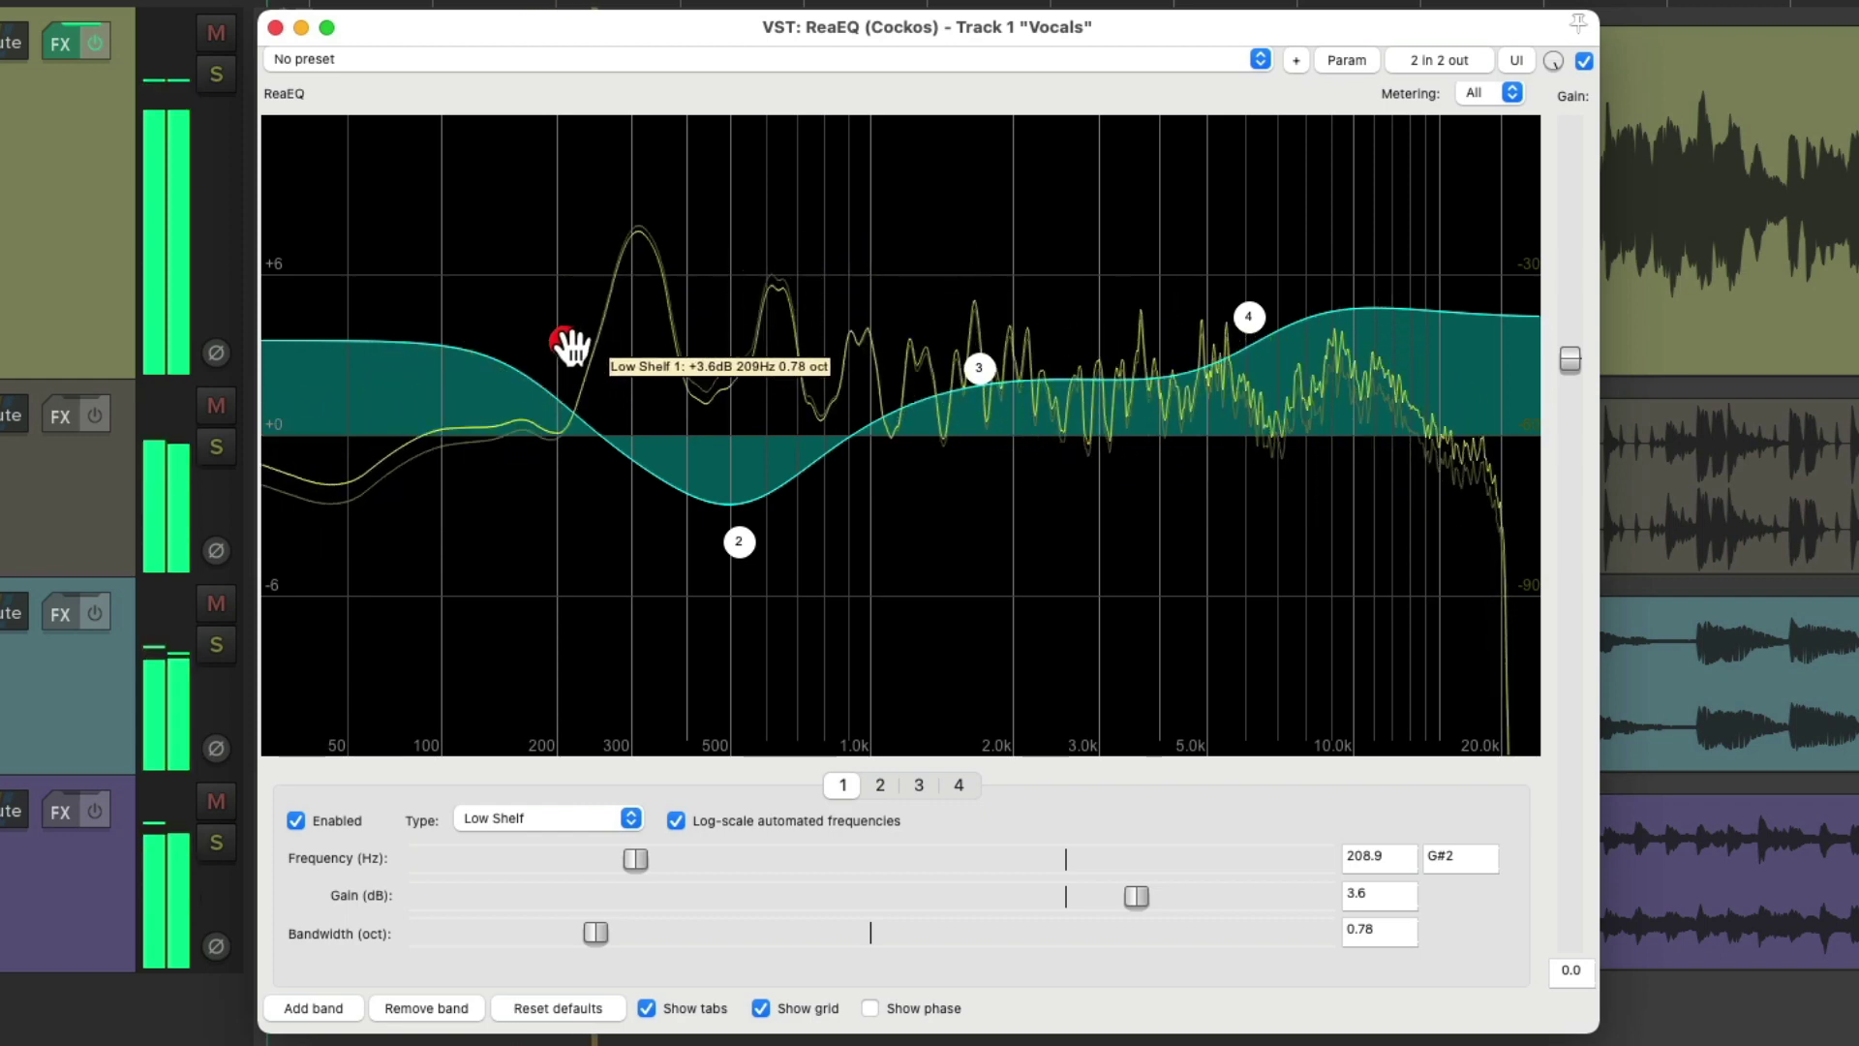
pyautogui.moveTo(570, 345); pyautogui.dragTo(561, 304)
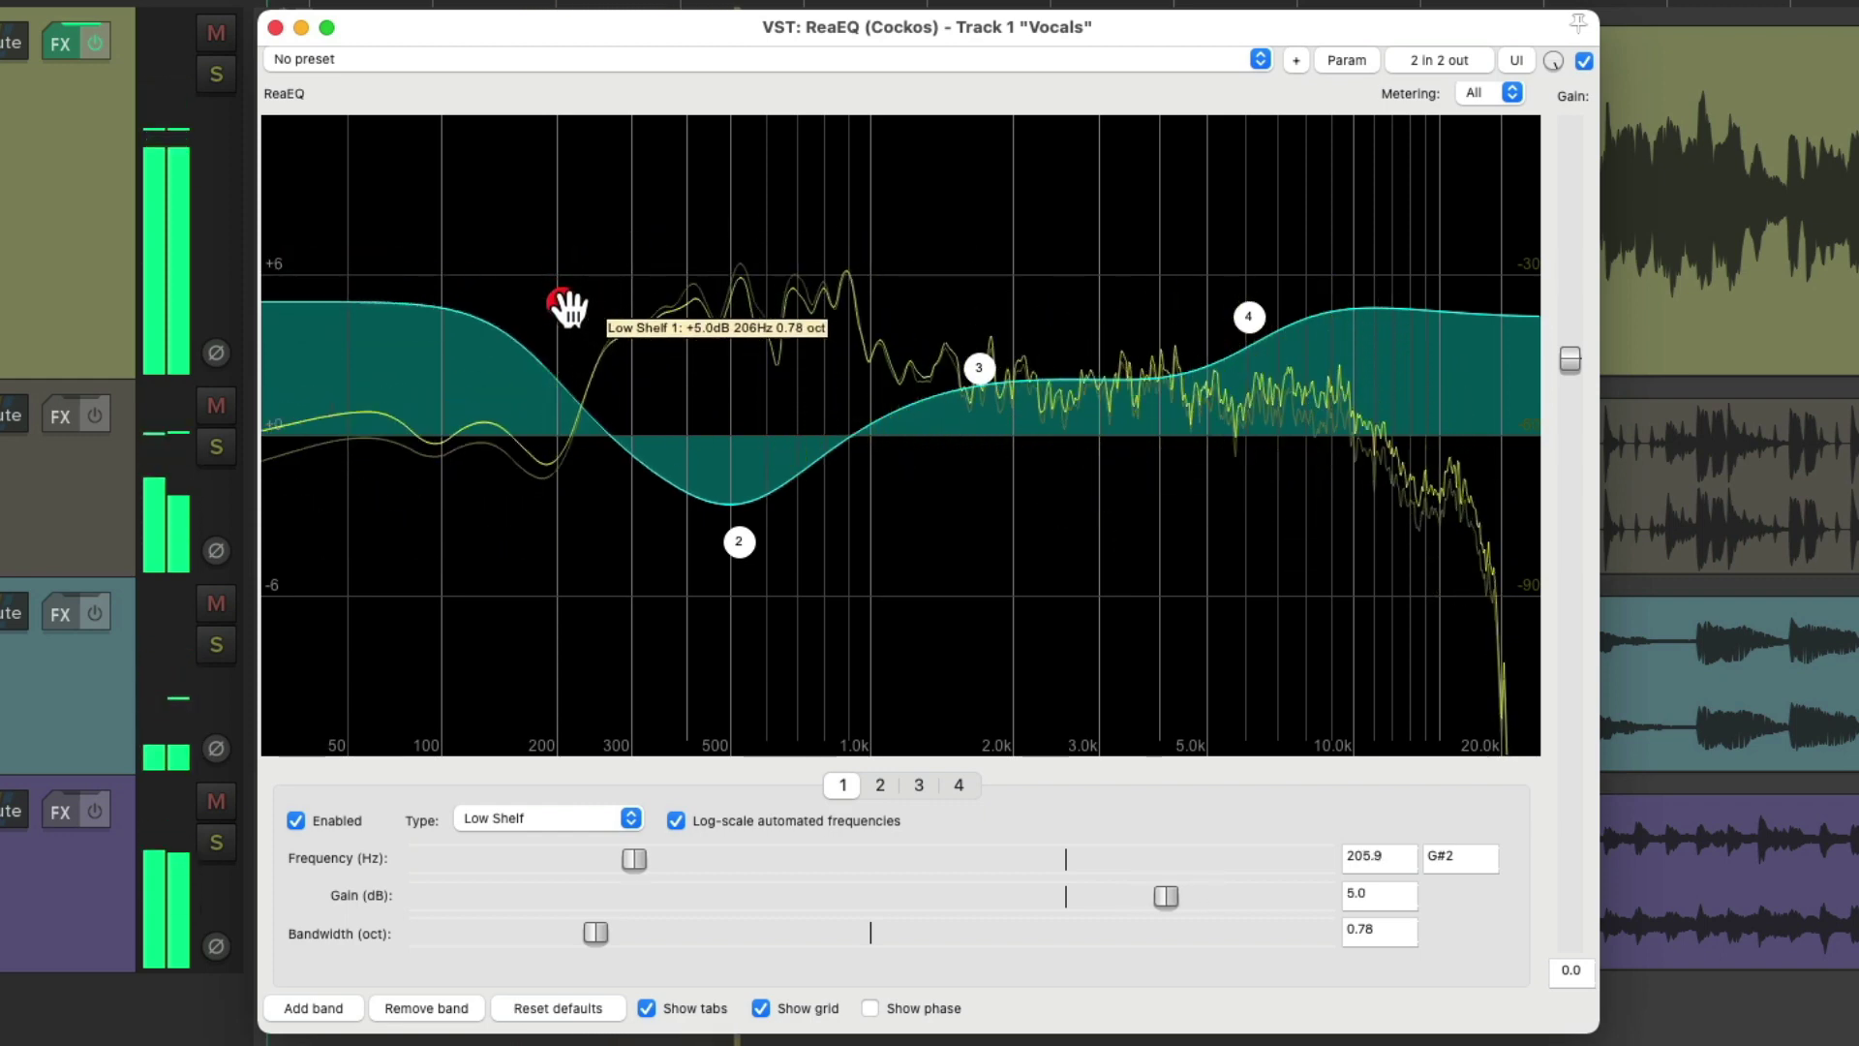
pyautogui.moveTo(732, 503); pyautogui.dragTo(734, 615)
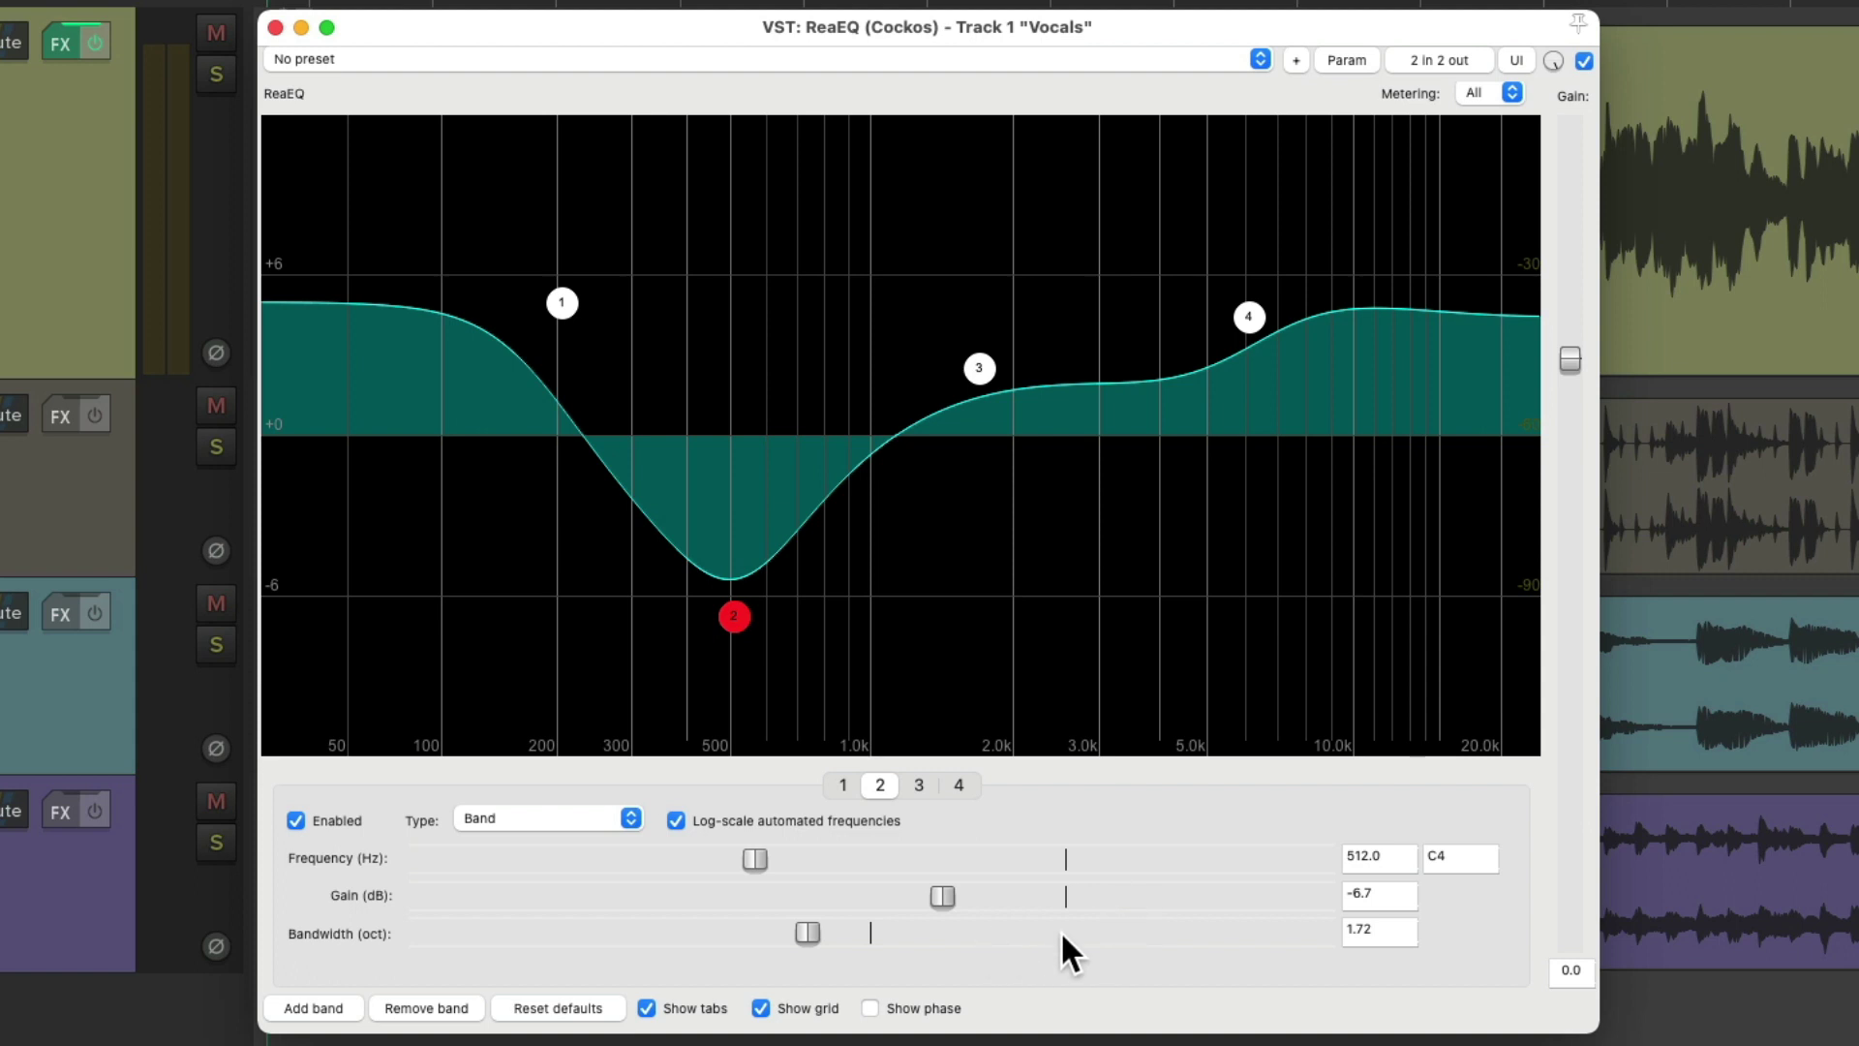
# Show band tabs, grid and phase, then set band 3 to about +7 dB near 1.7 kHz.
pyautogui.click(761, 1008)
pyautogui.click(646, 1008)
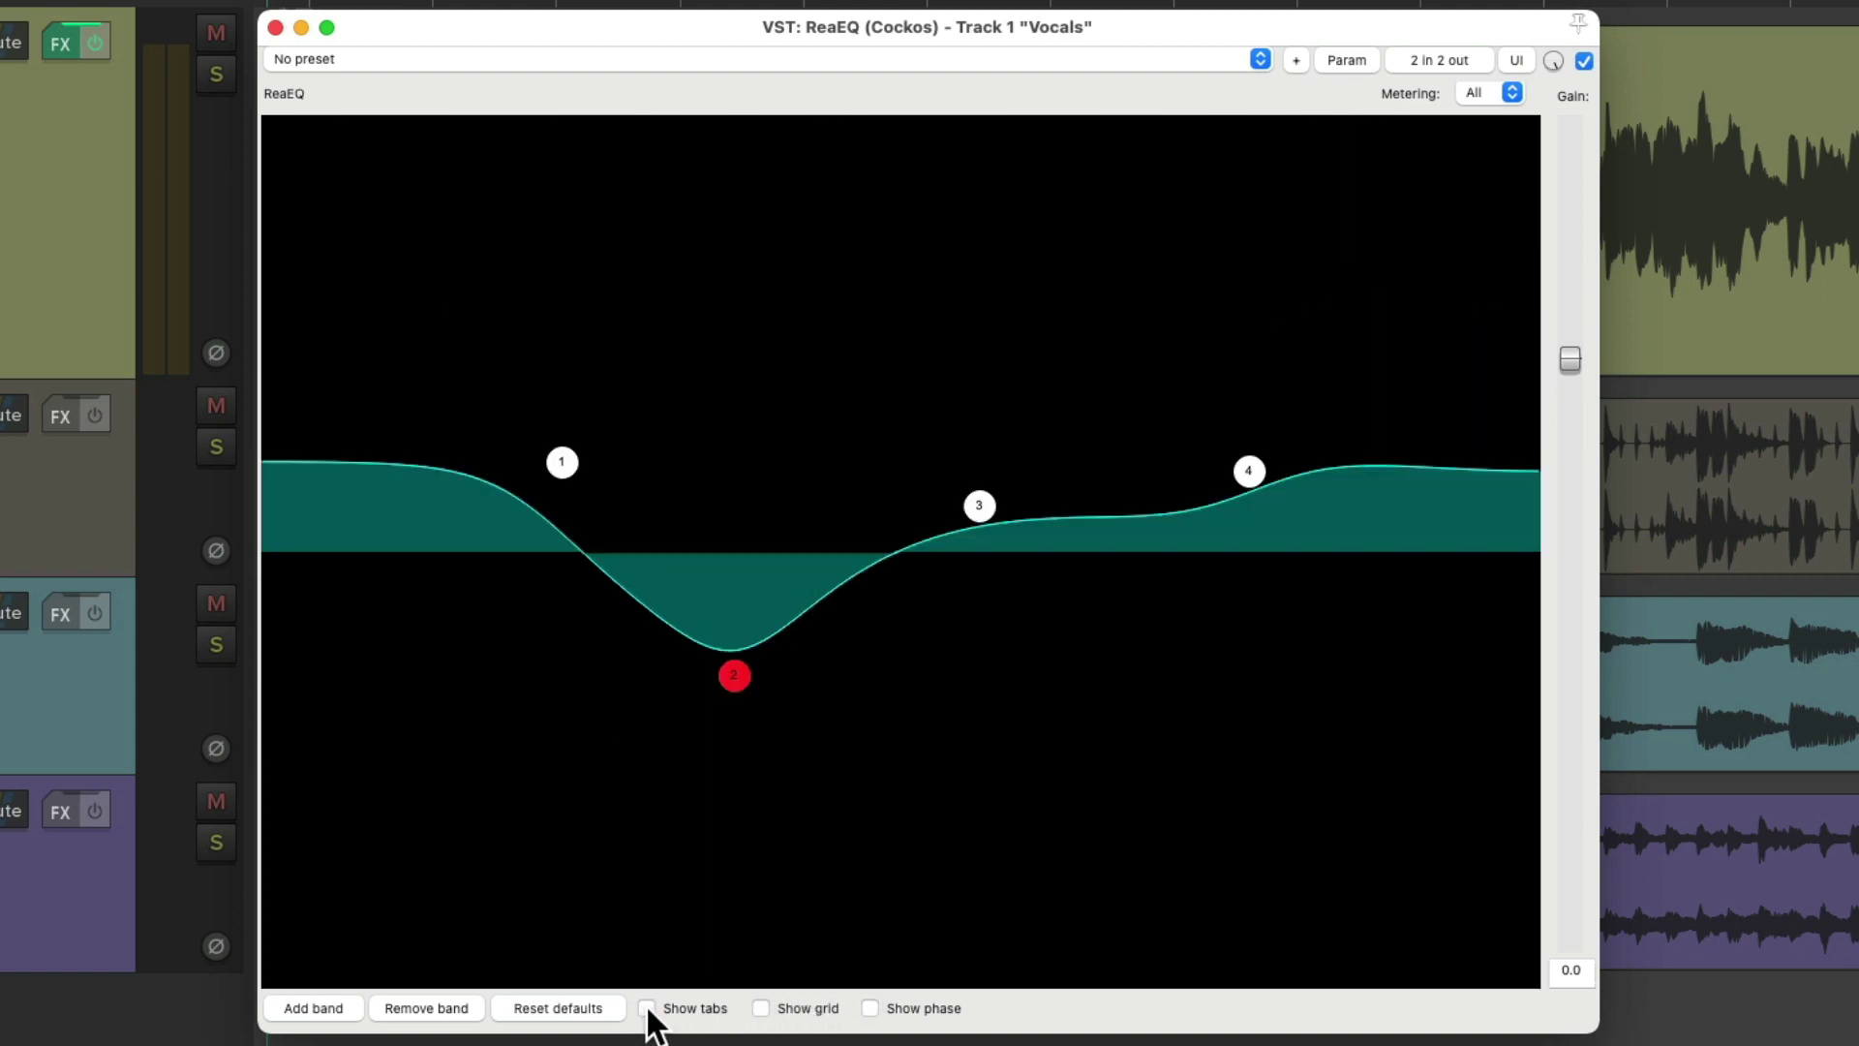
pyautogui.click(647, 1008)
pyautogui.click(761, 1008)
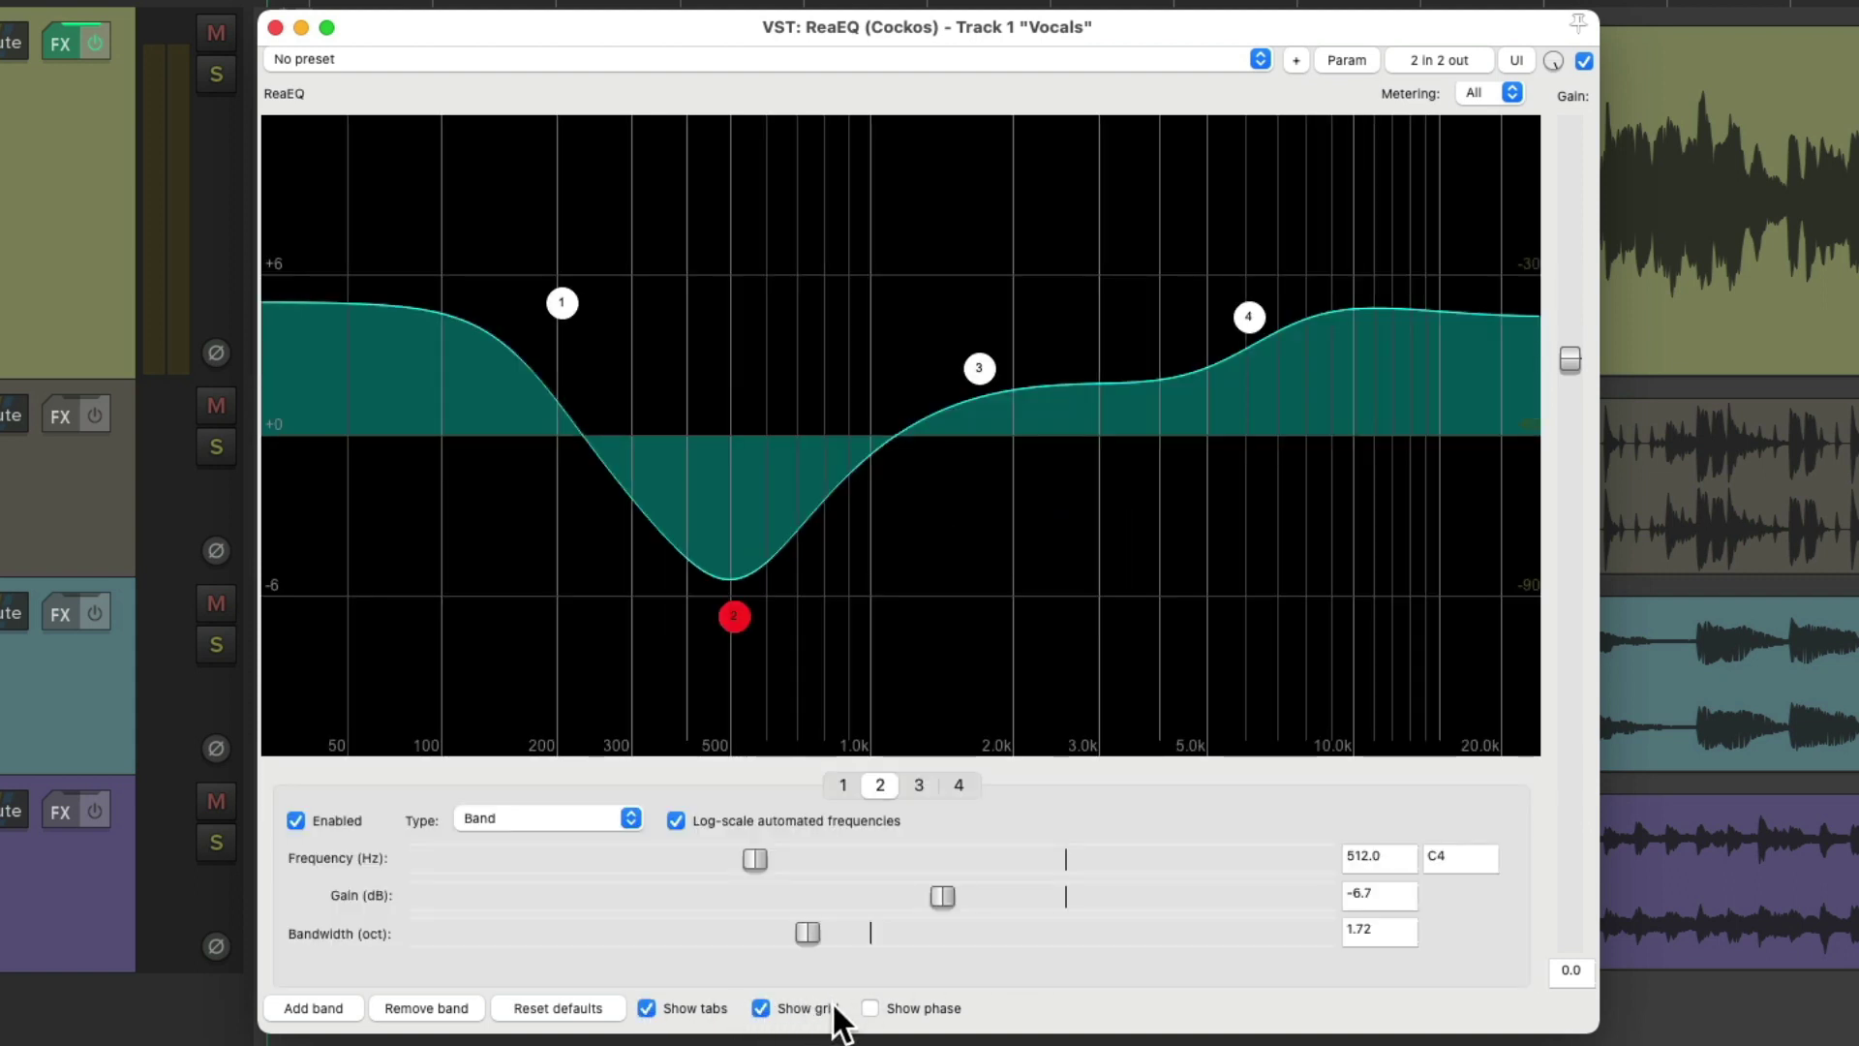
pyautogui.click(869, 1008)
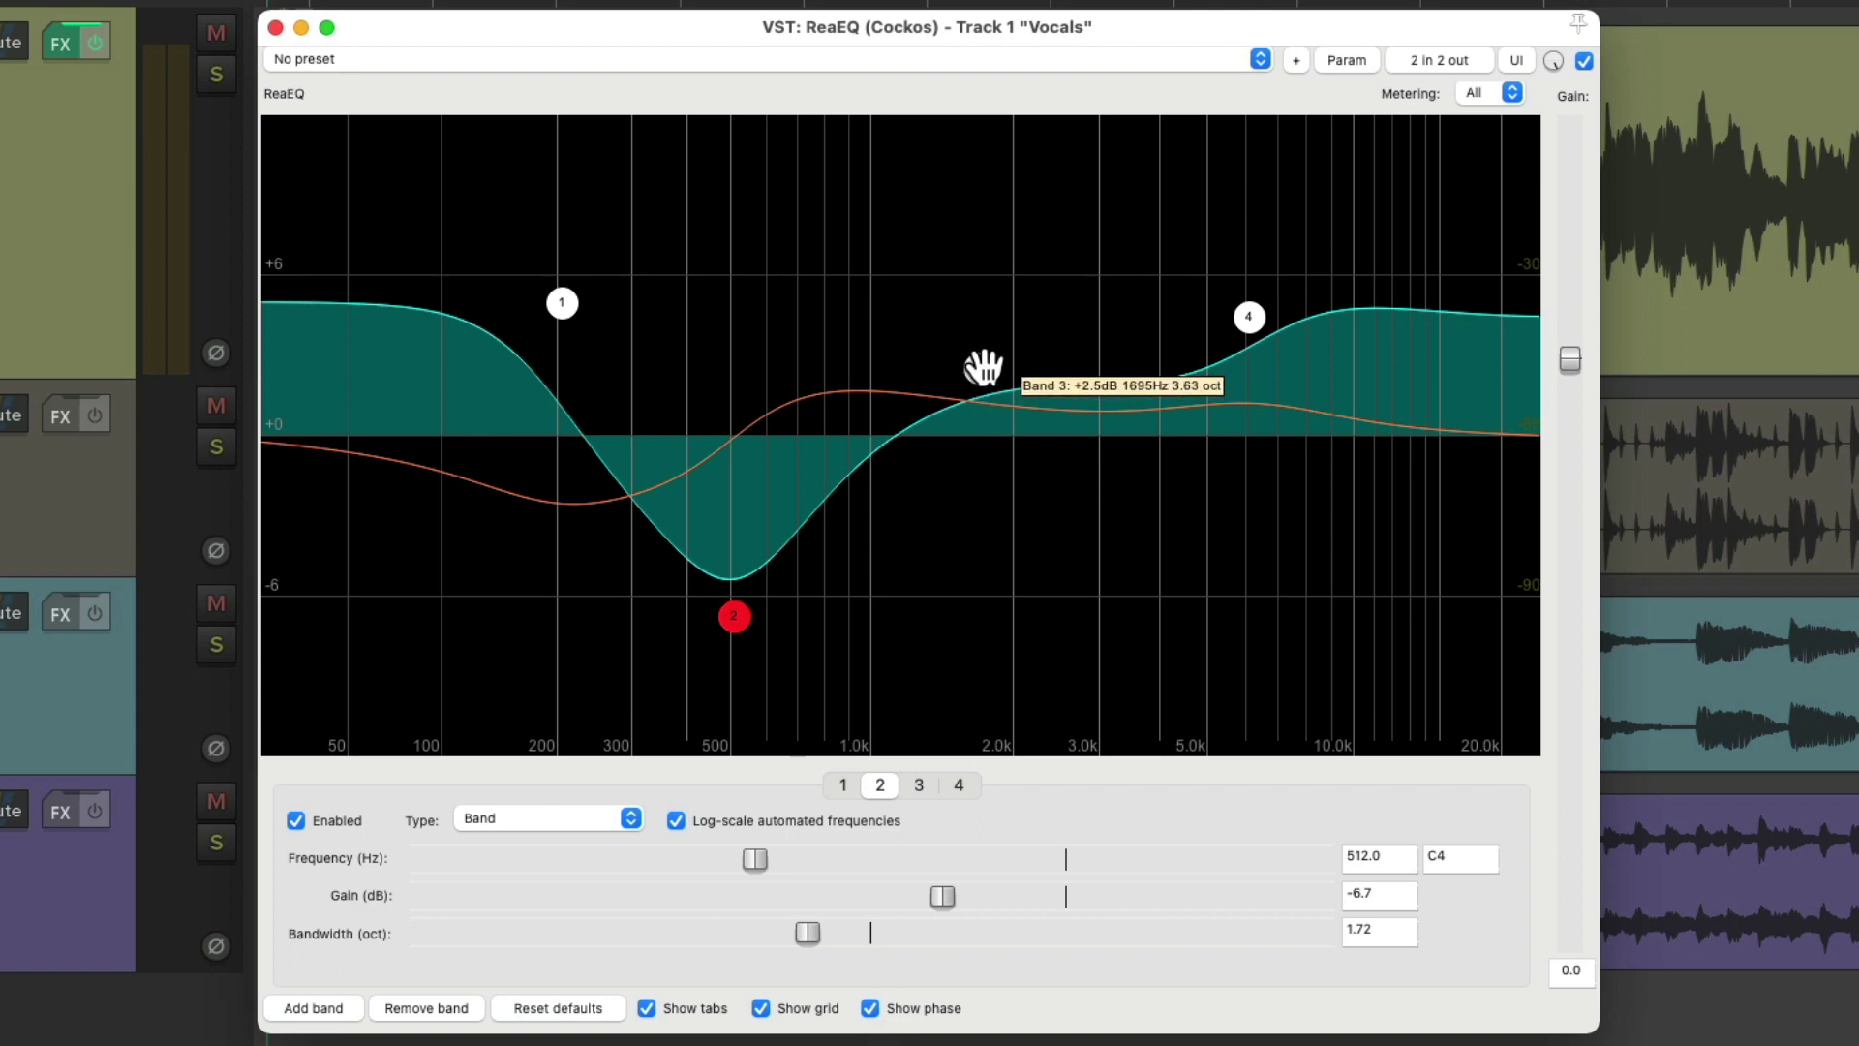
pyautogui.moveTo(982, 368); pyautogui.dragTo(980, 252)
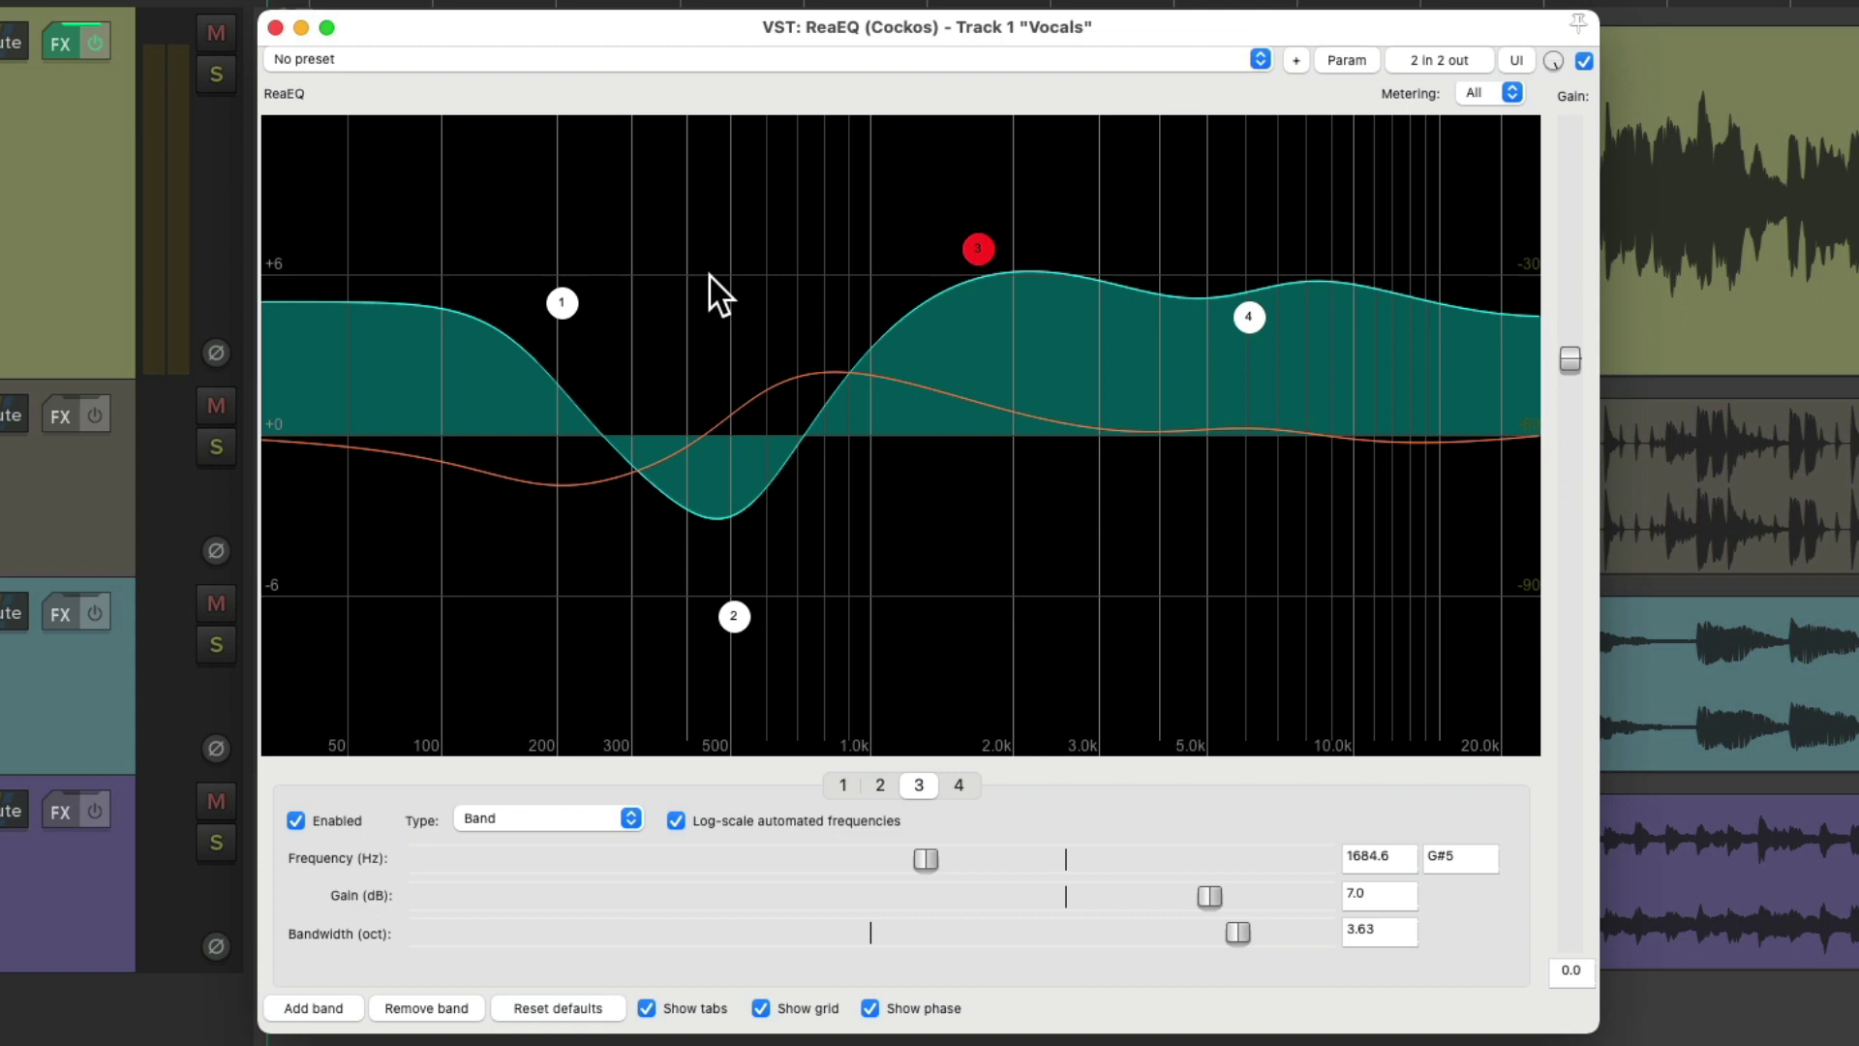
pyautogui.moveTo(562, 305); pyautogui.dragTo(500, 298)
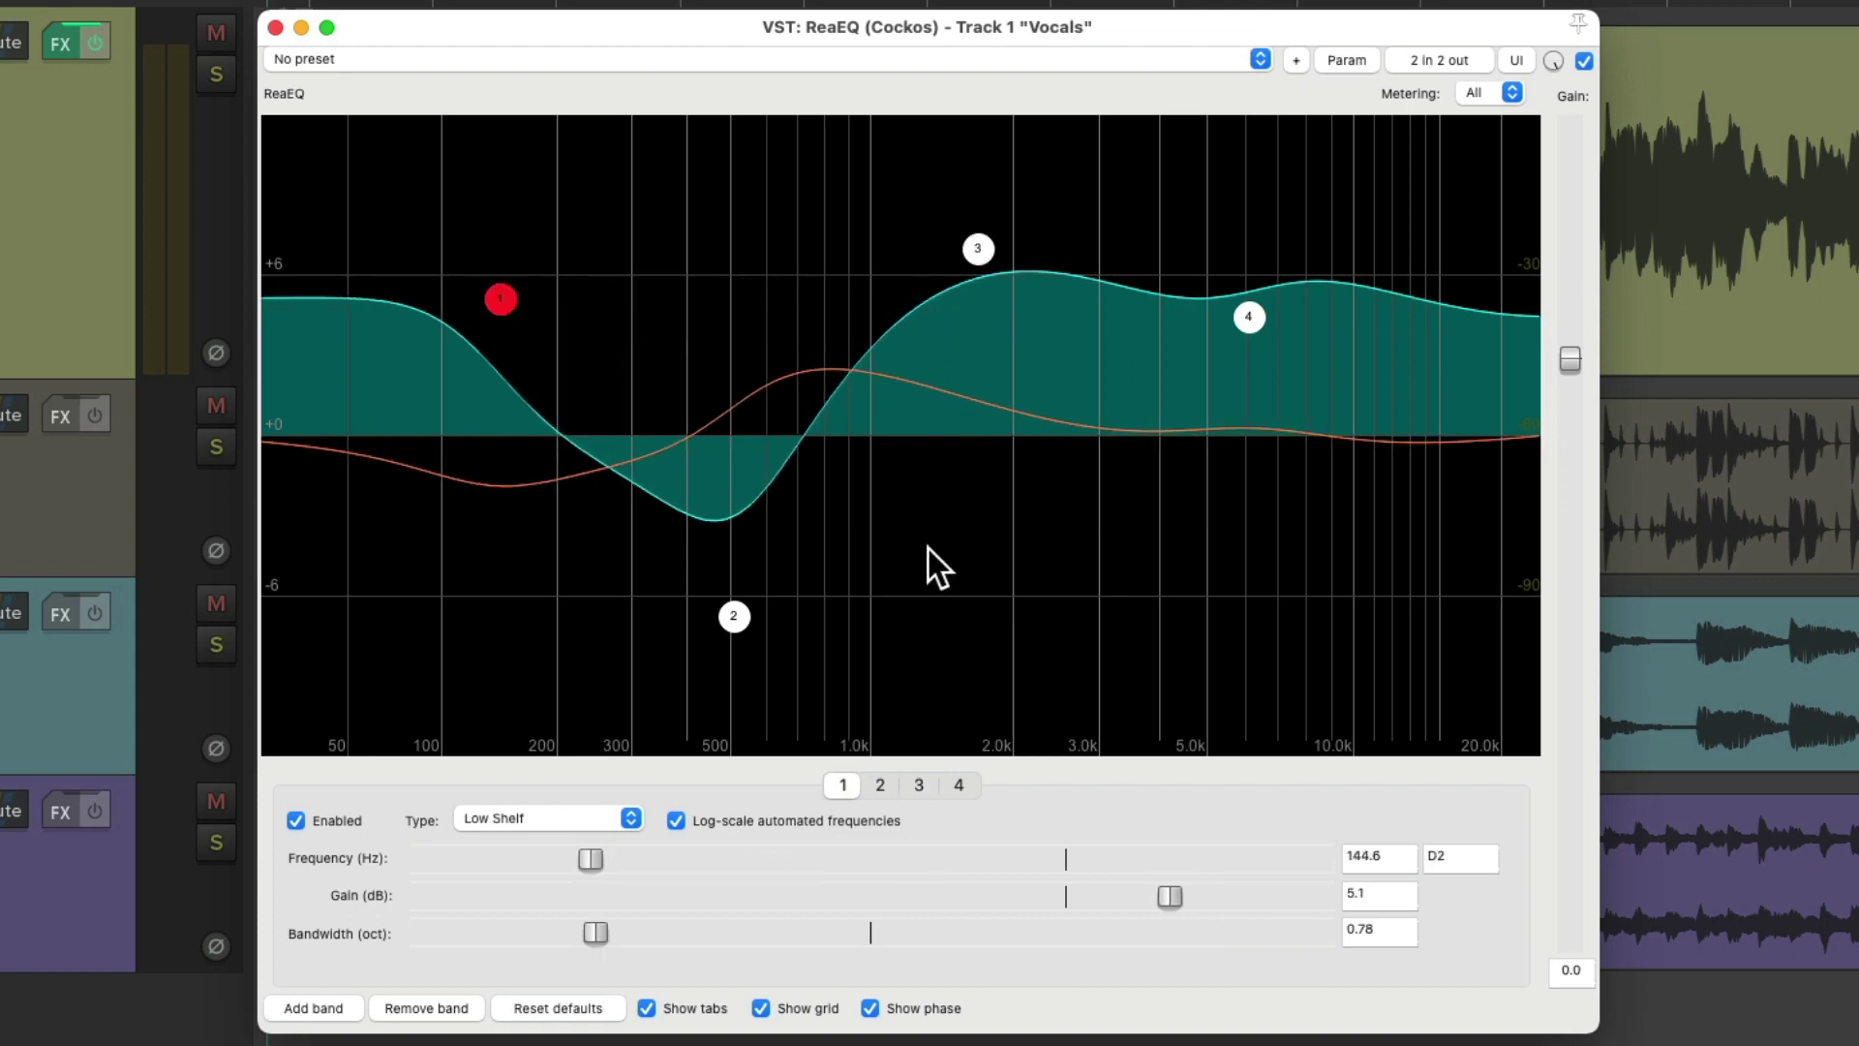
# Add four new bands to the ReaEQ graph.
pyautogui.doubleClick(347, 997)
pyautogui.doubleClick(345, 998)
pyautogui.doubleClick(344, 998)
pyautogui.doubleClick(344, 998)
pyautogui.doubleClick(344, 997)
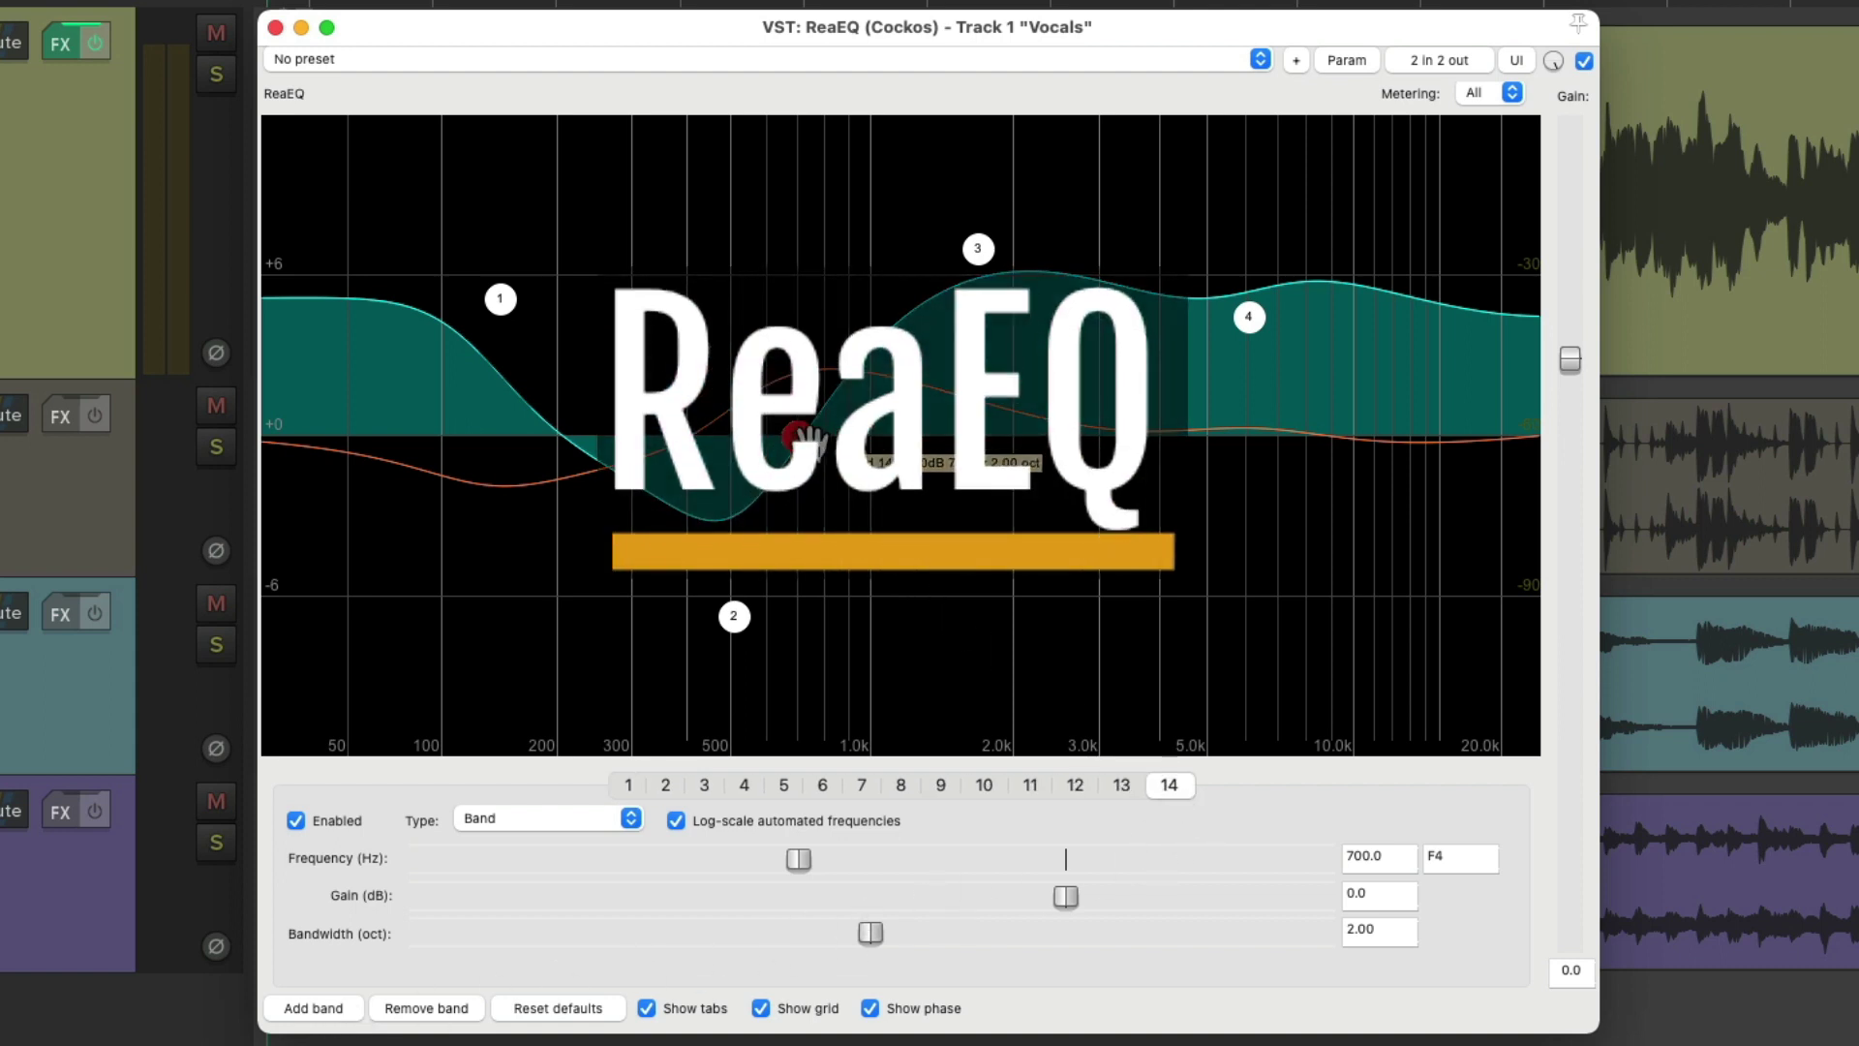
# Cut band 14 to −7.6 dB at 4.8 kHz, lower band 2, and cut band 13 near 815 Hz.
pyautogui.moveTo(796, 437); pyautogui.dragTo(1199, 637)
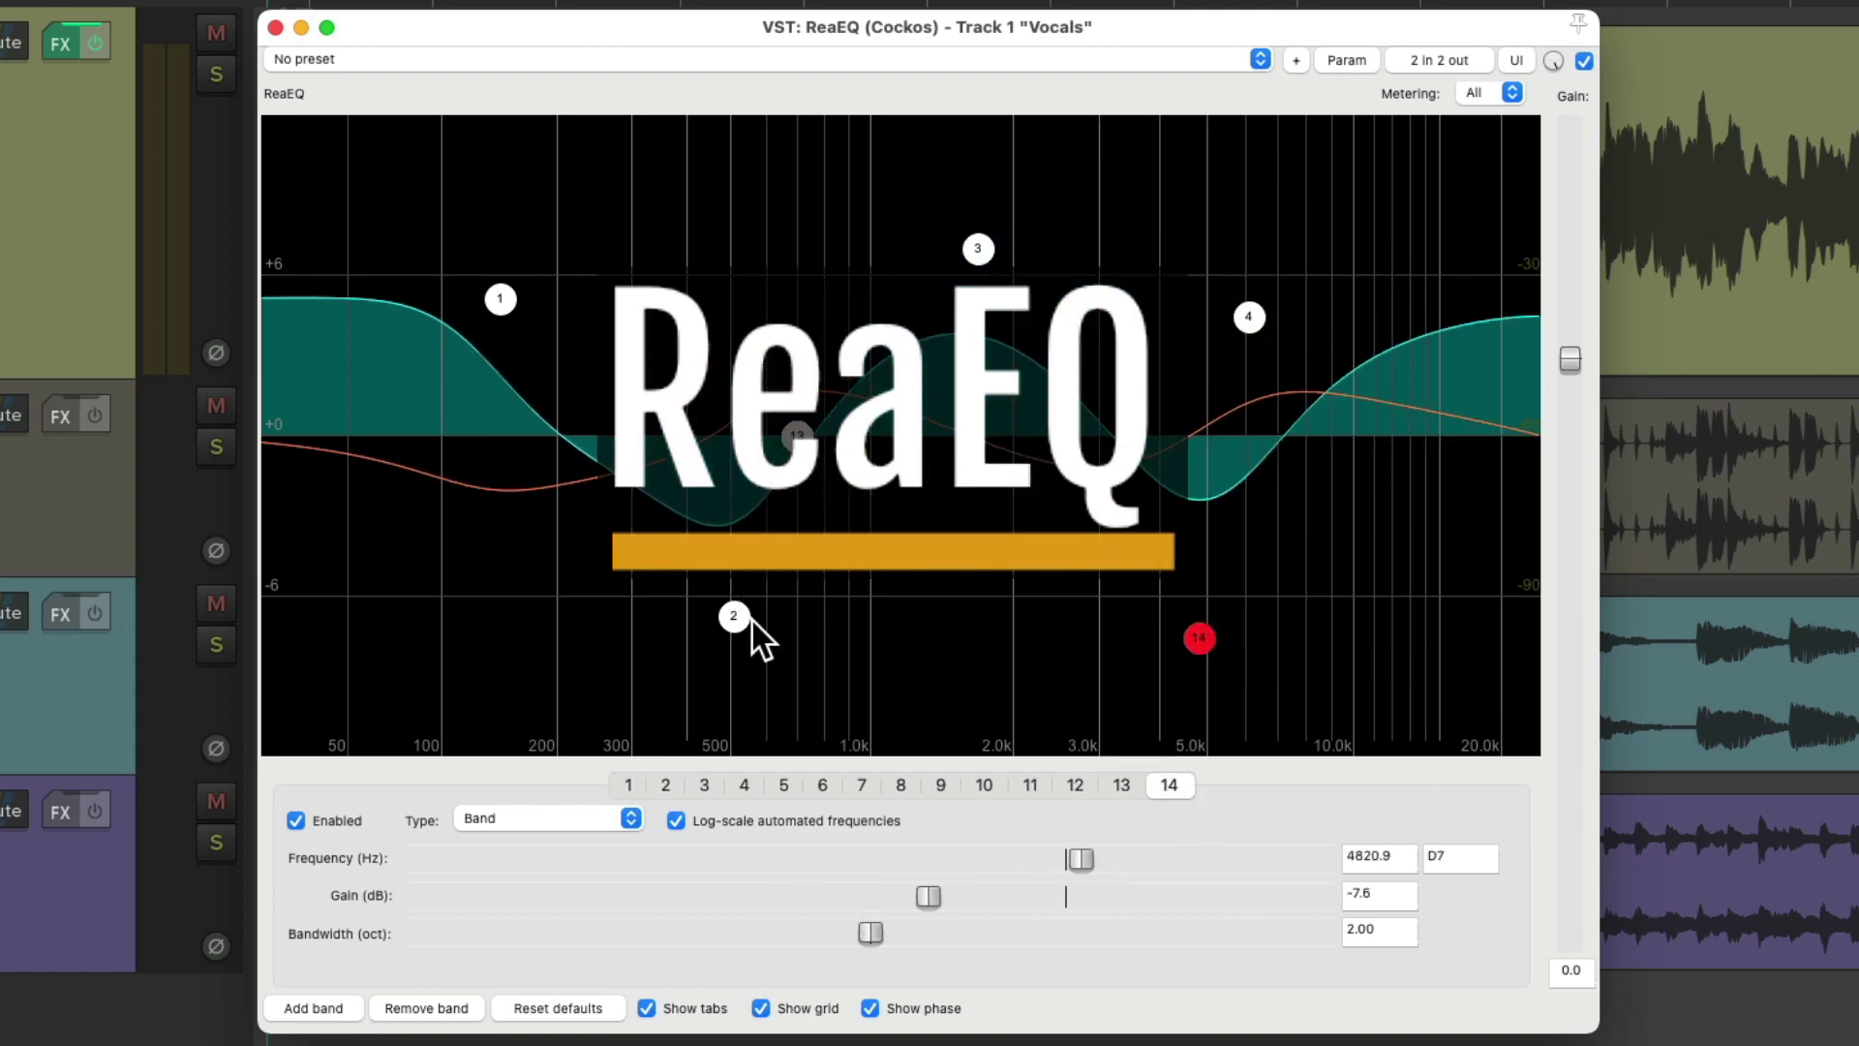
pyautogui.moveTo(753, 619); pyautogui.dragTo(528, 617)
pyautogui.moveTo(796, 436); pyautogui.dragTo(778, 511)
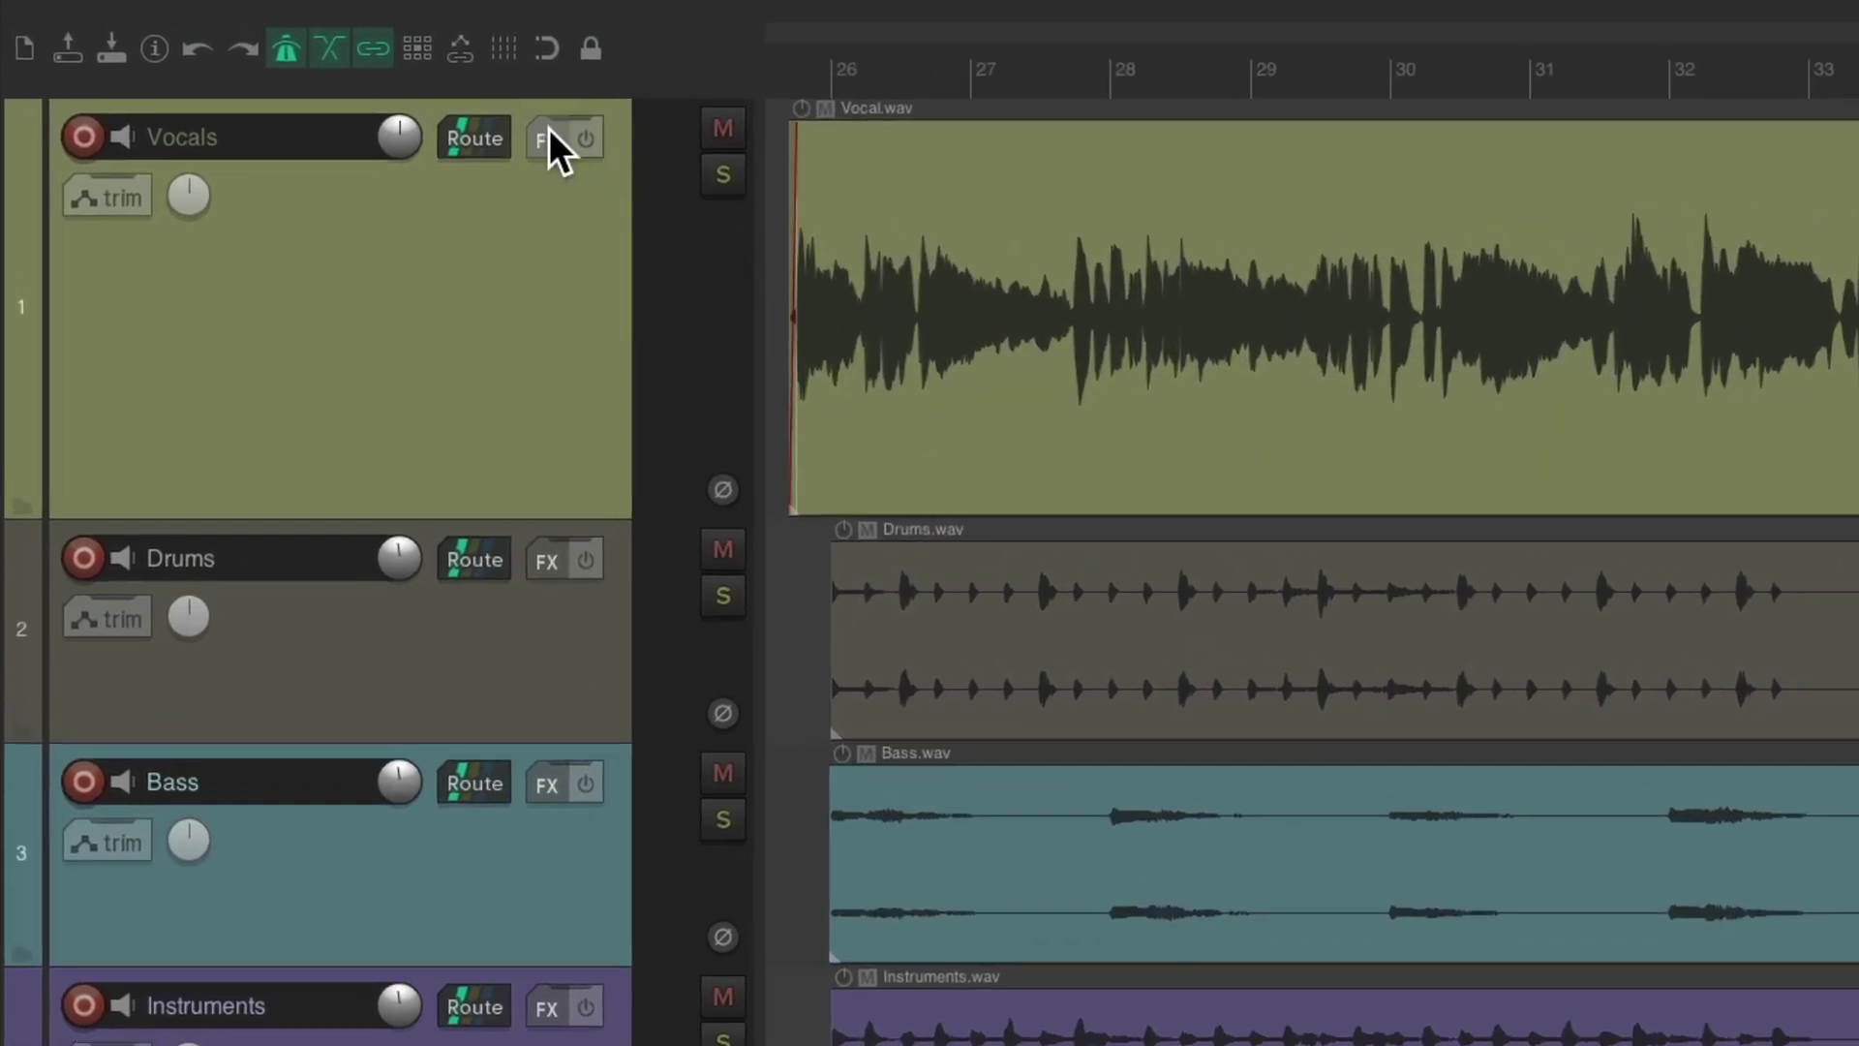
# Insert VST: ReaComp (Cockos) on the Vocals track.
pyautogui.click(464, 111)
pyautogui.click(574, 364)
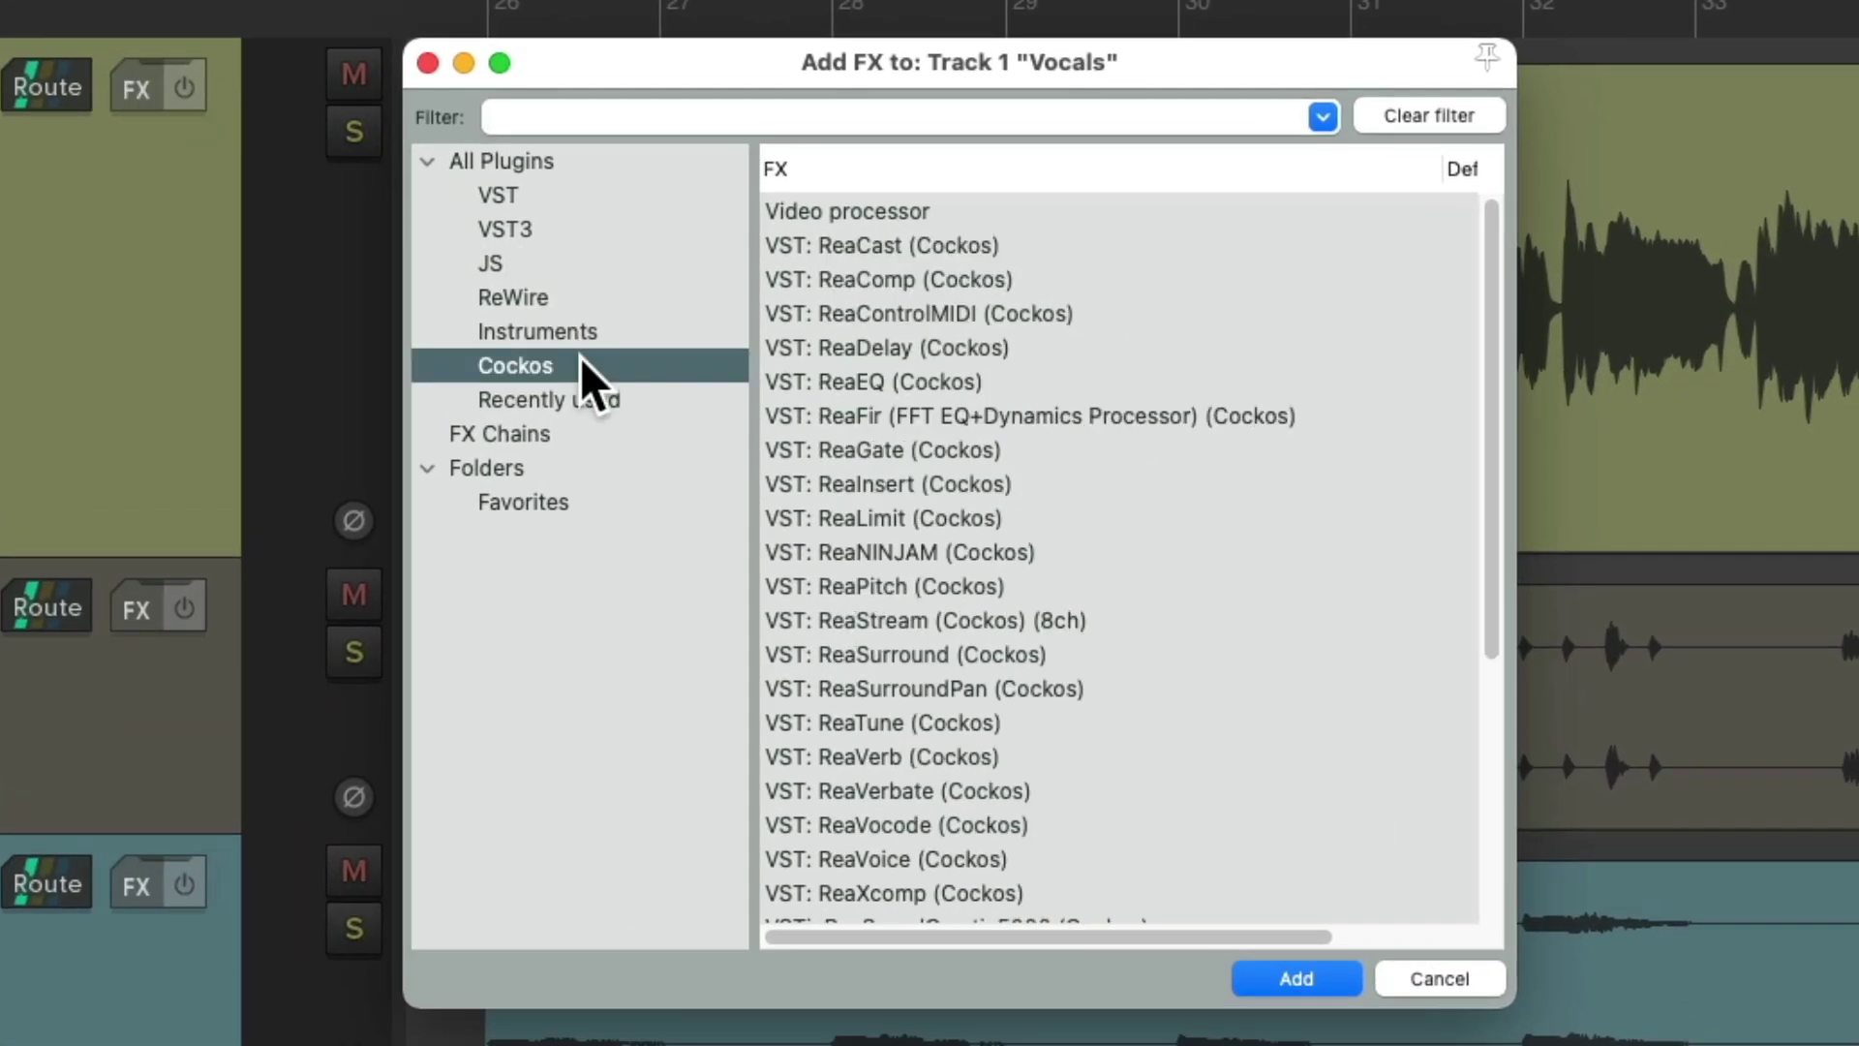
pyautogui.click(1074, 278)
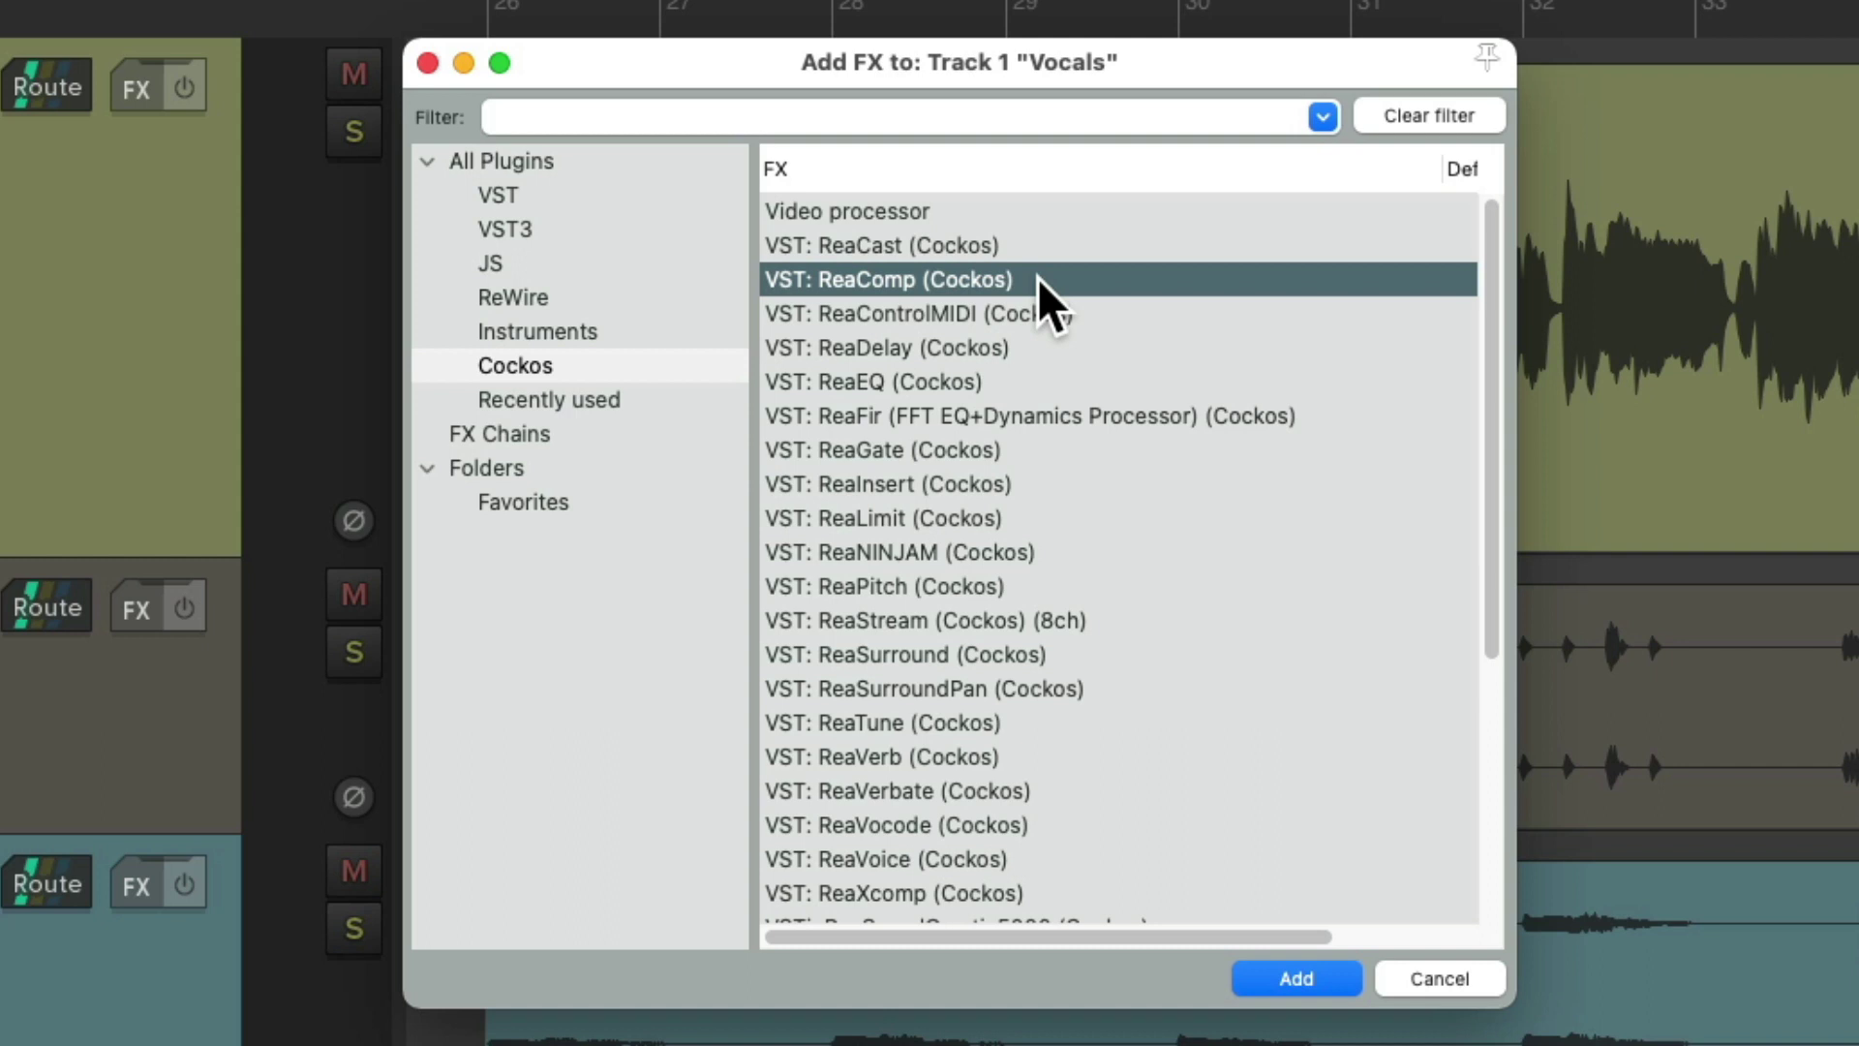
pyautogui.doubleClick(1037, 277)
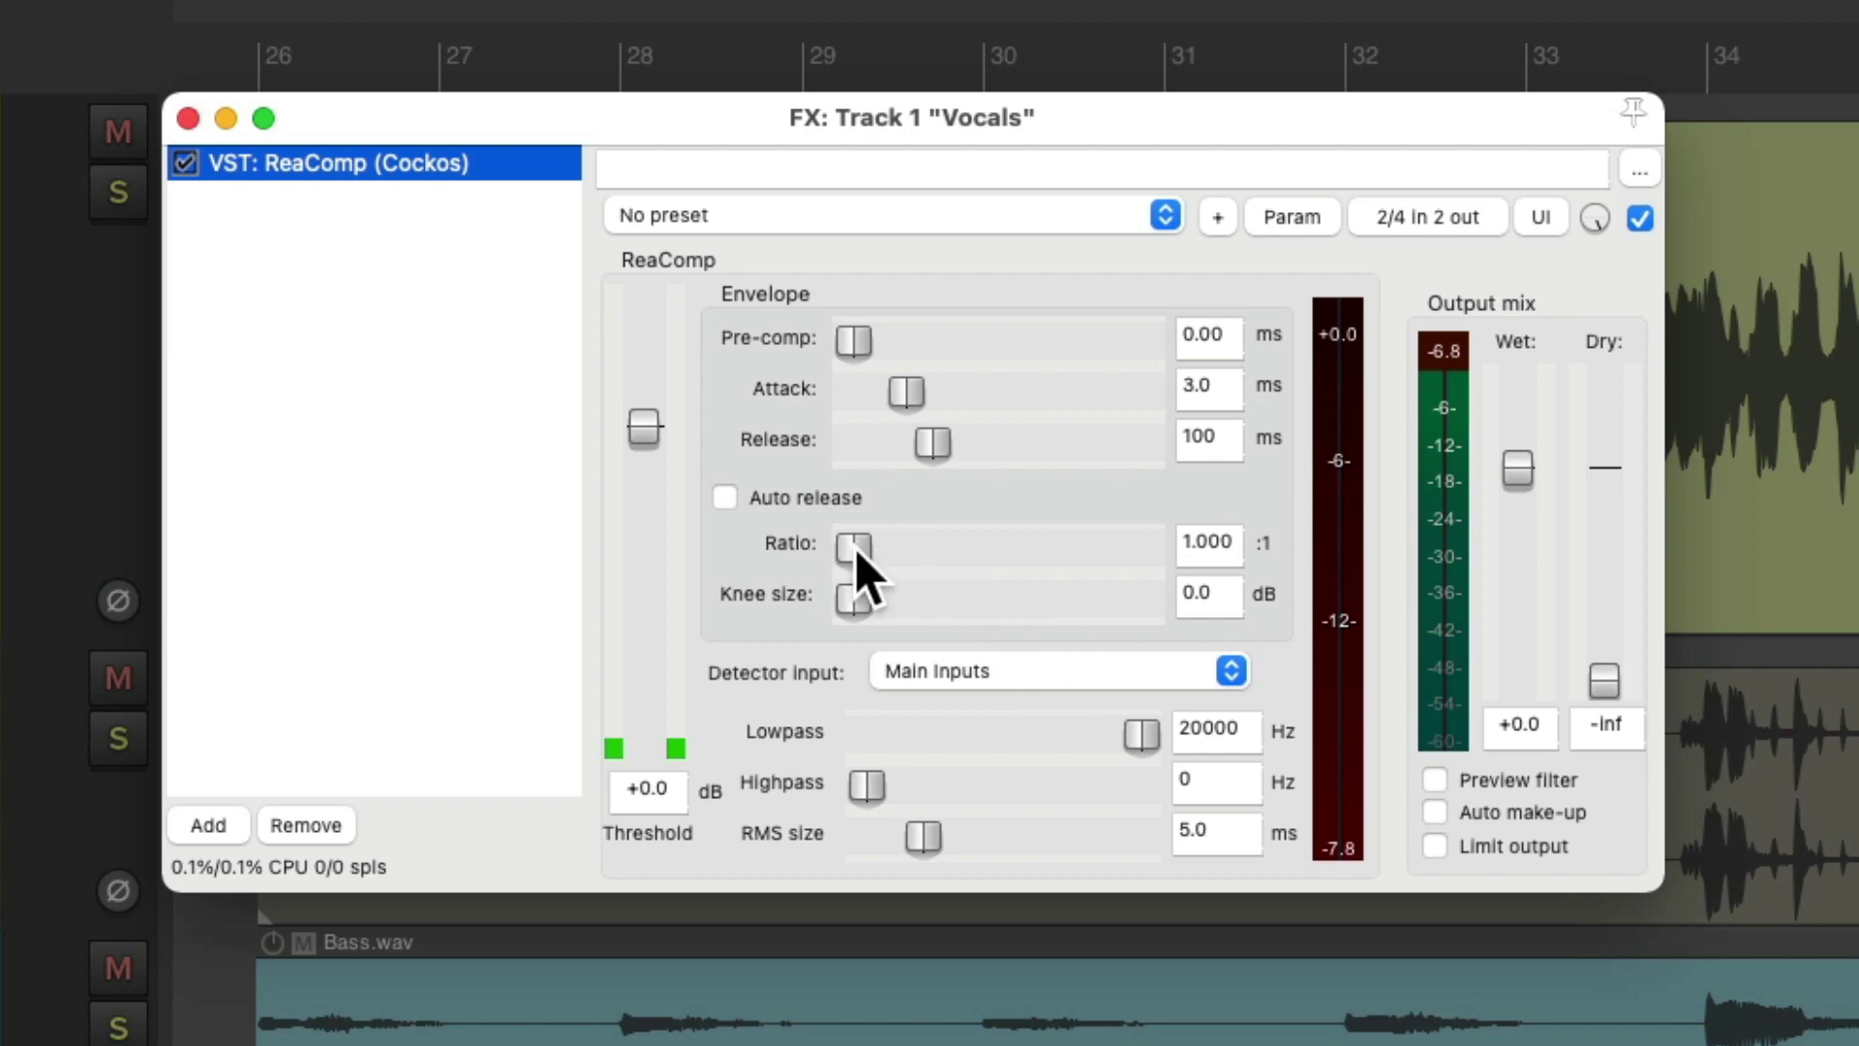
# Set ReaComp to ratio 4.05, threshold −20.8 dB, attack 1.0 ms, release about 121 ms.
pyautogui.moveTo(856, 552); pyautogui.dragTo(991, 554)
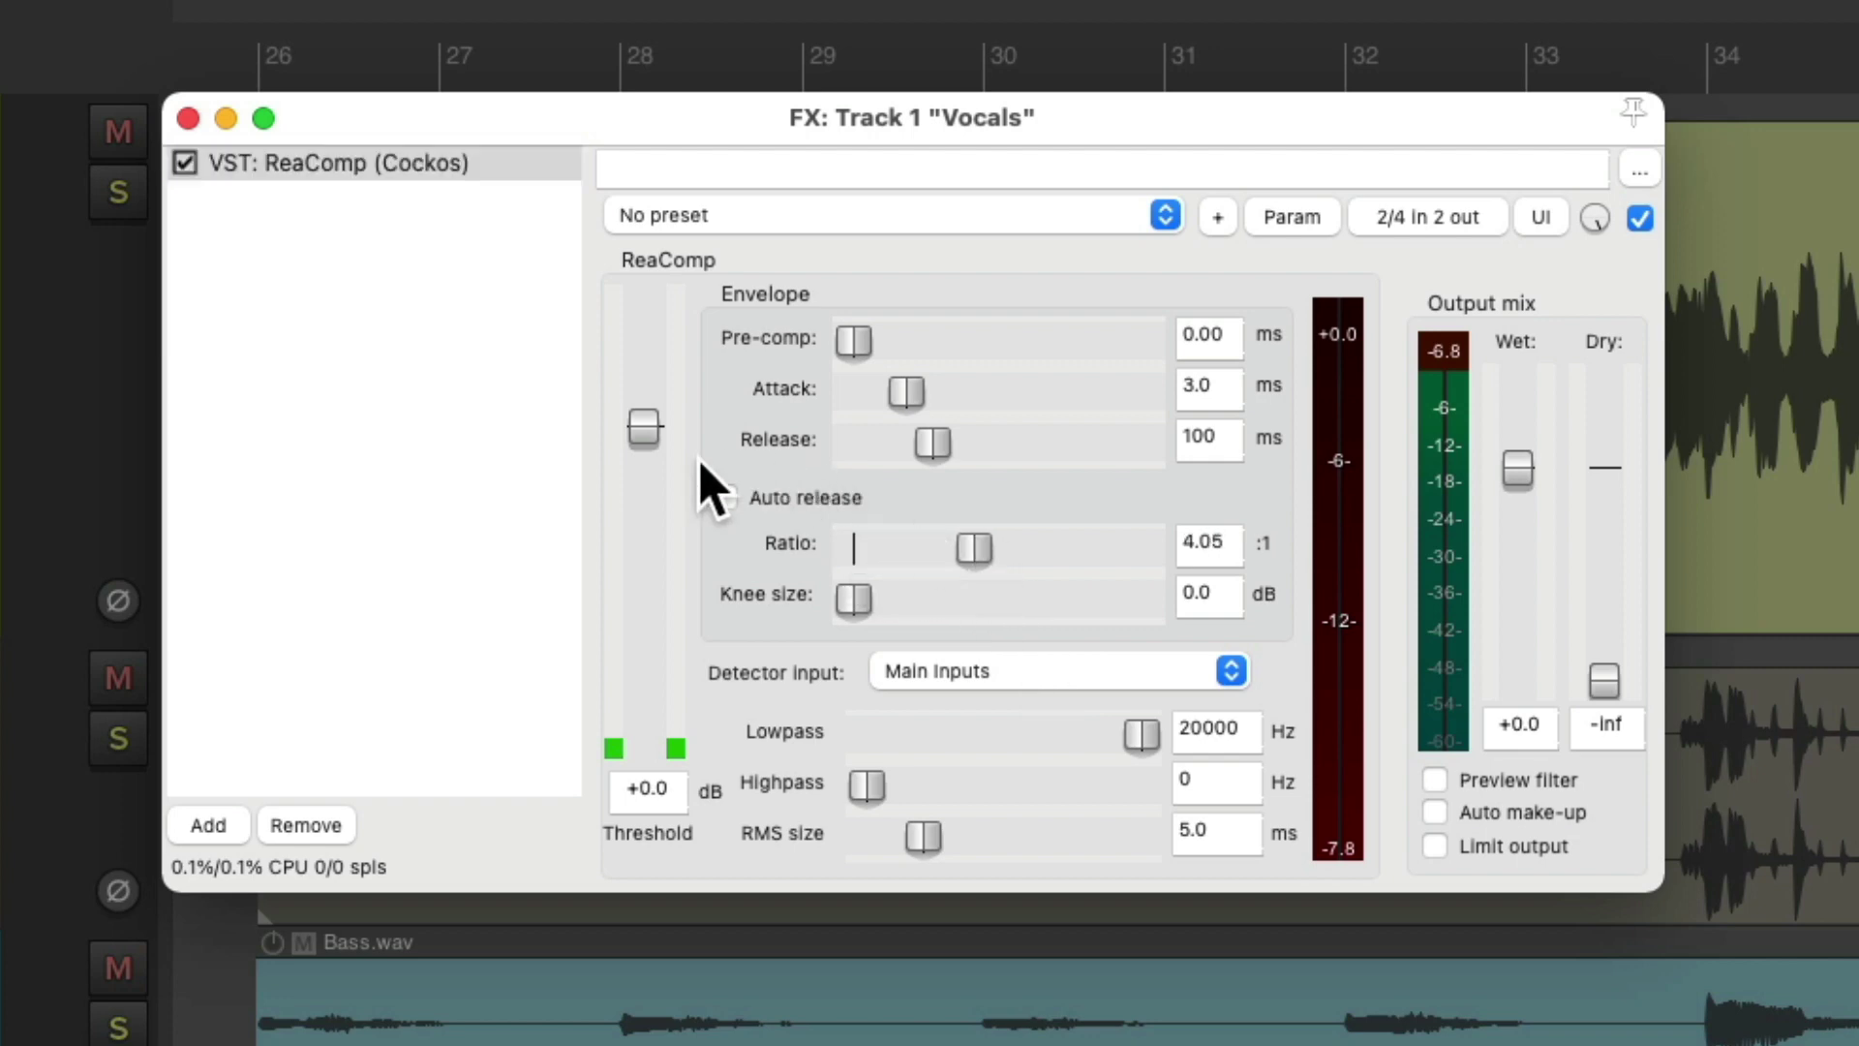
pyautogui.press('space')
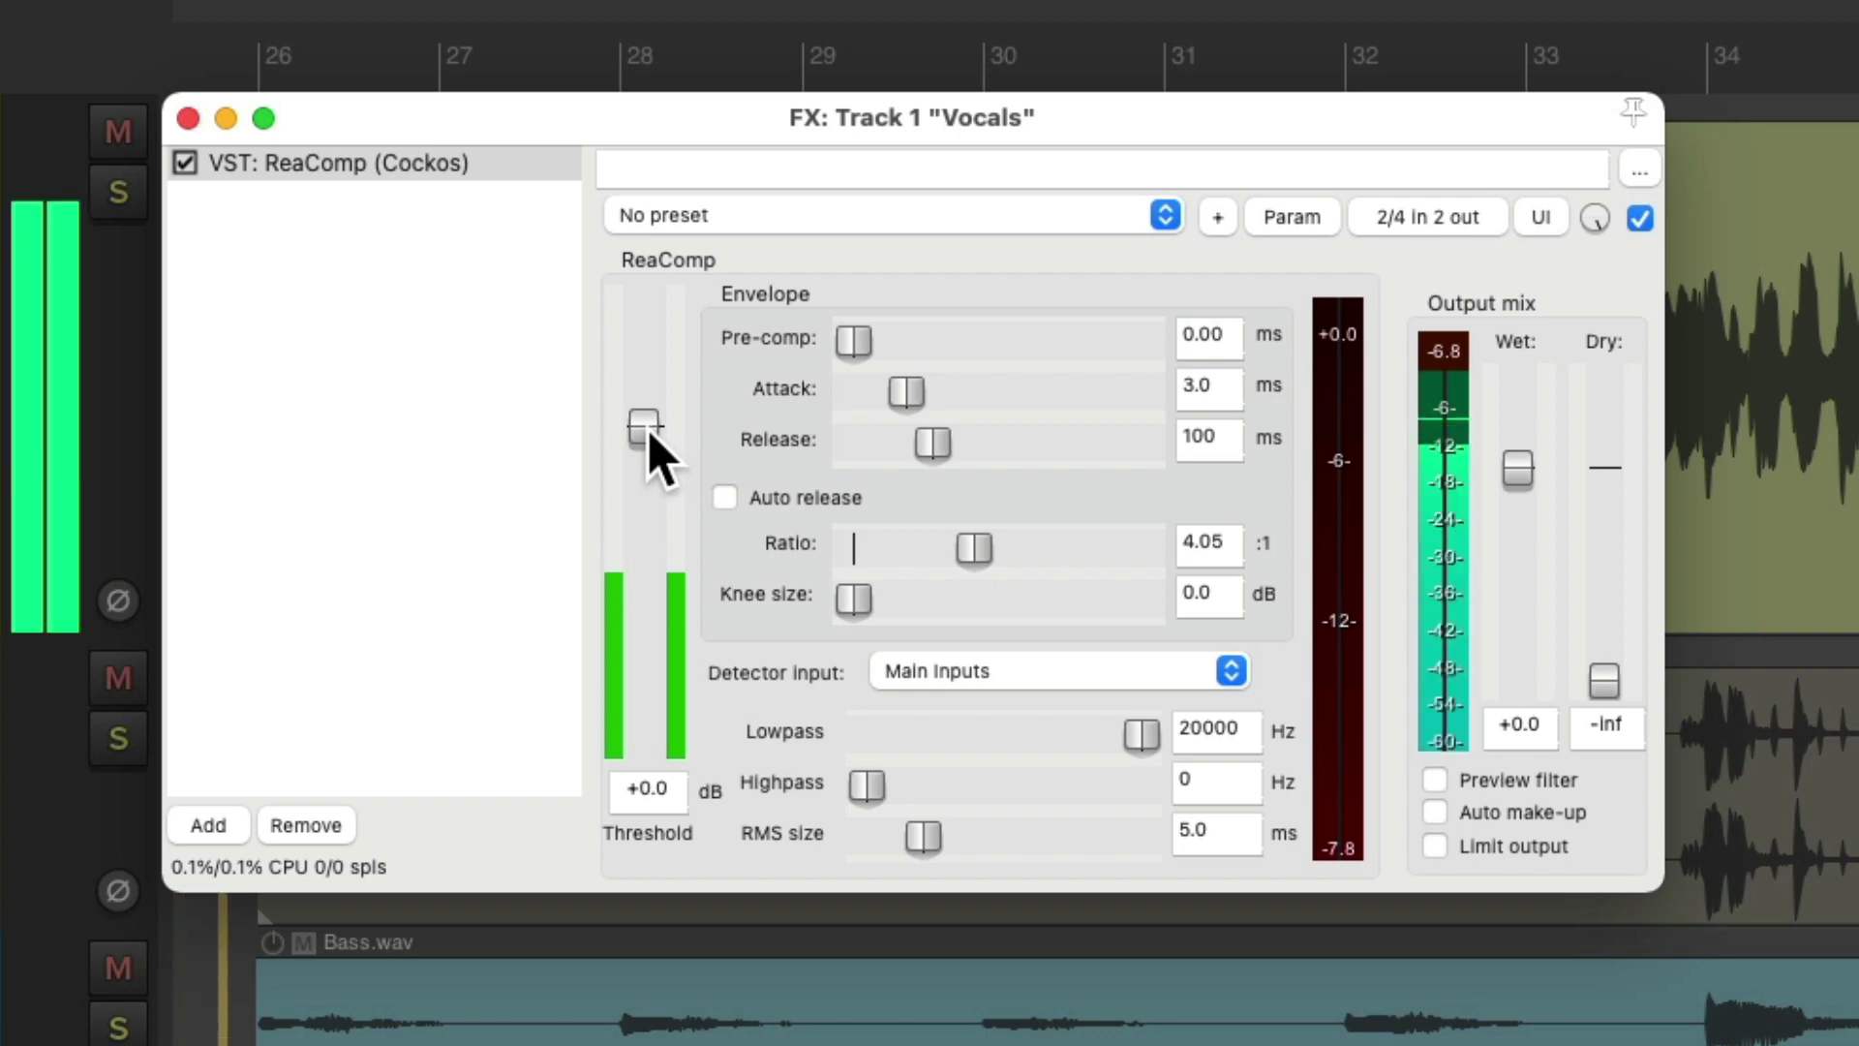
pyautogui.moveTo(651, 449); pyautogui.dragTo(646, 583)
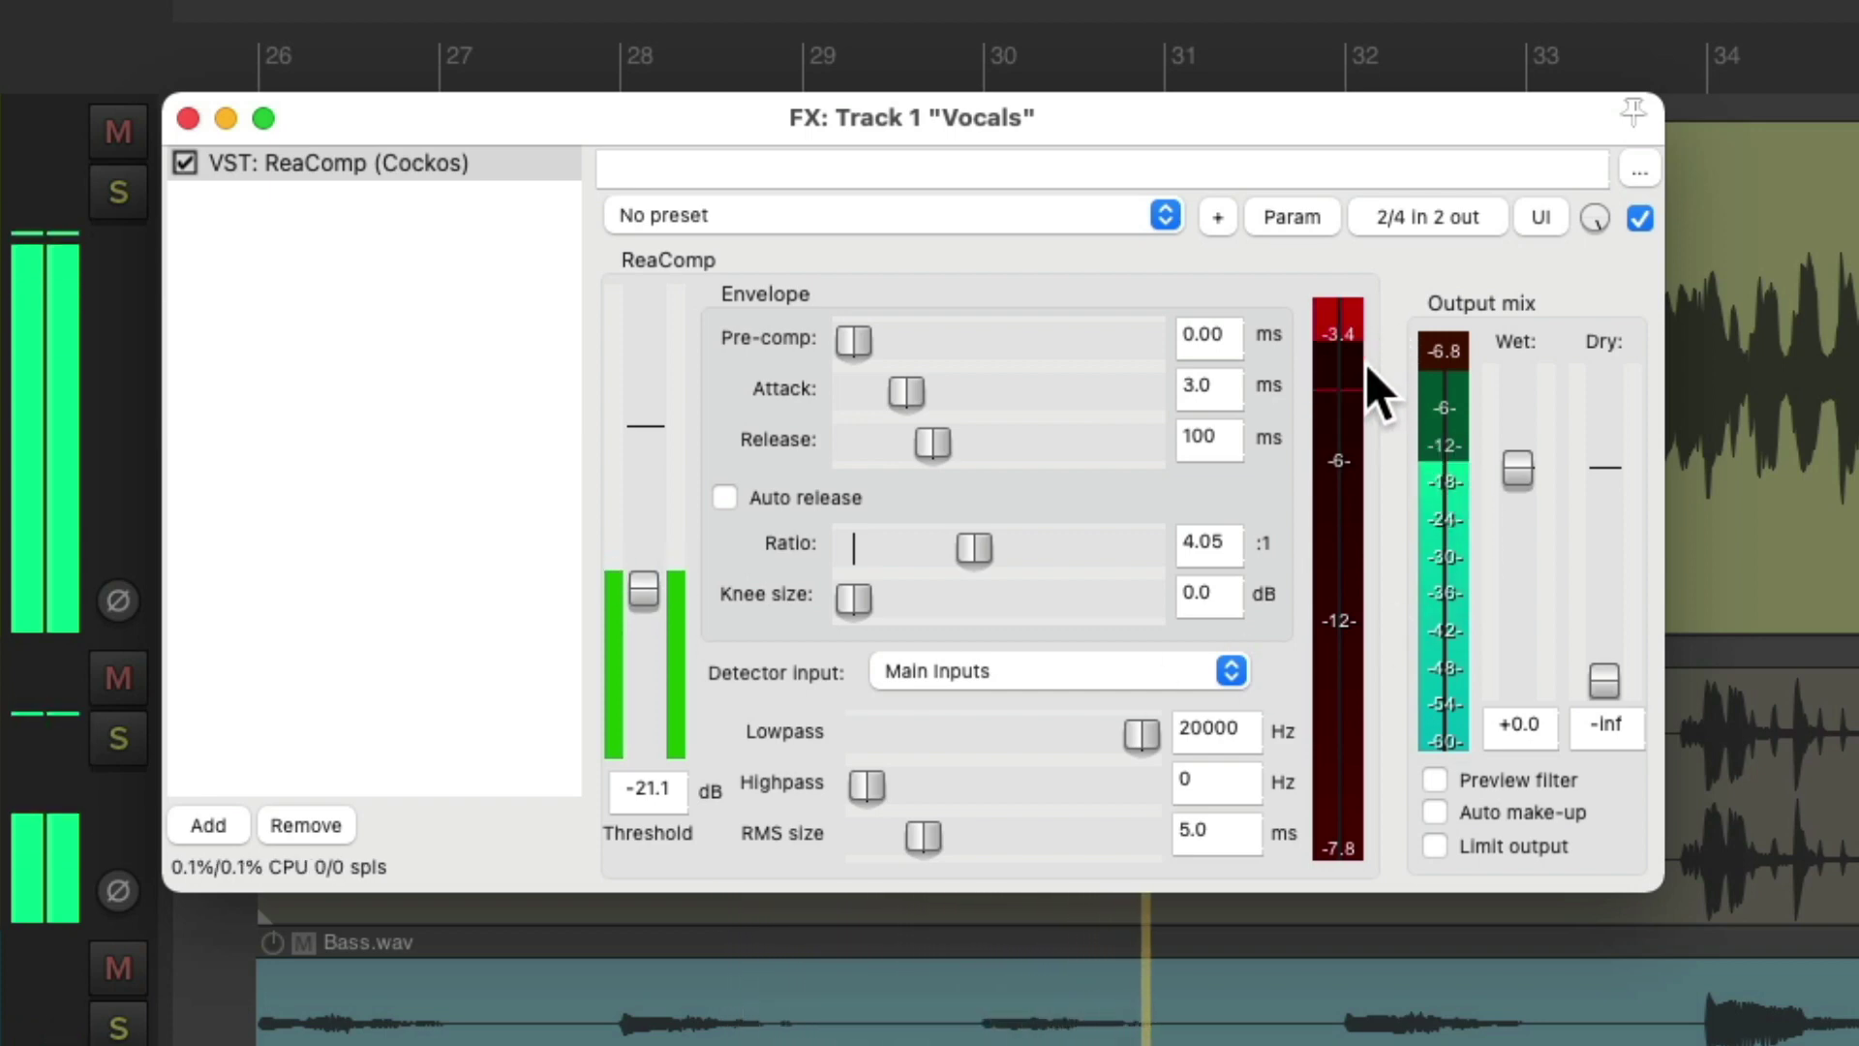
pyautogui.moveTo(644, 591)
pyautogui.mouseDown()
pyautogui.moveTo(647, 561)
pyautogui.moveTo(643, 652)
pyautogui.moveTo(643, 587)
pyautogui.mouseUp()
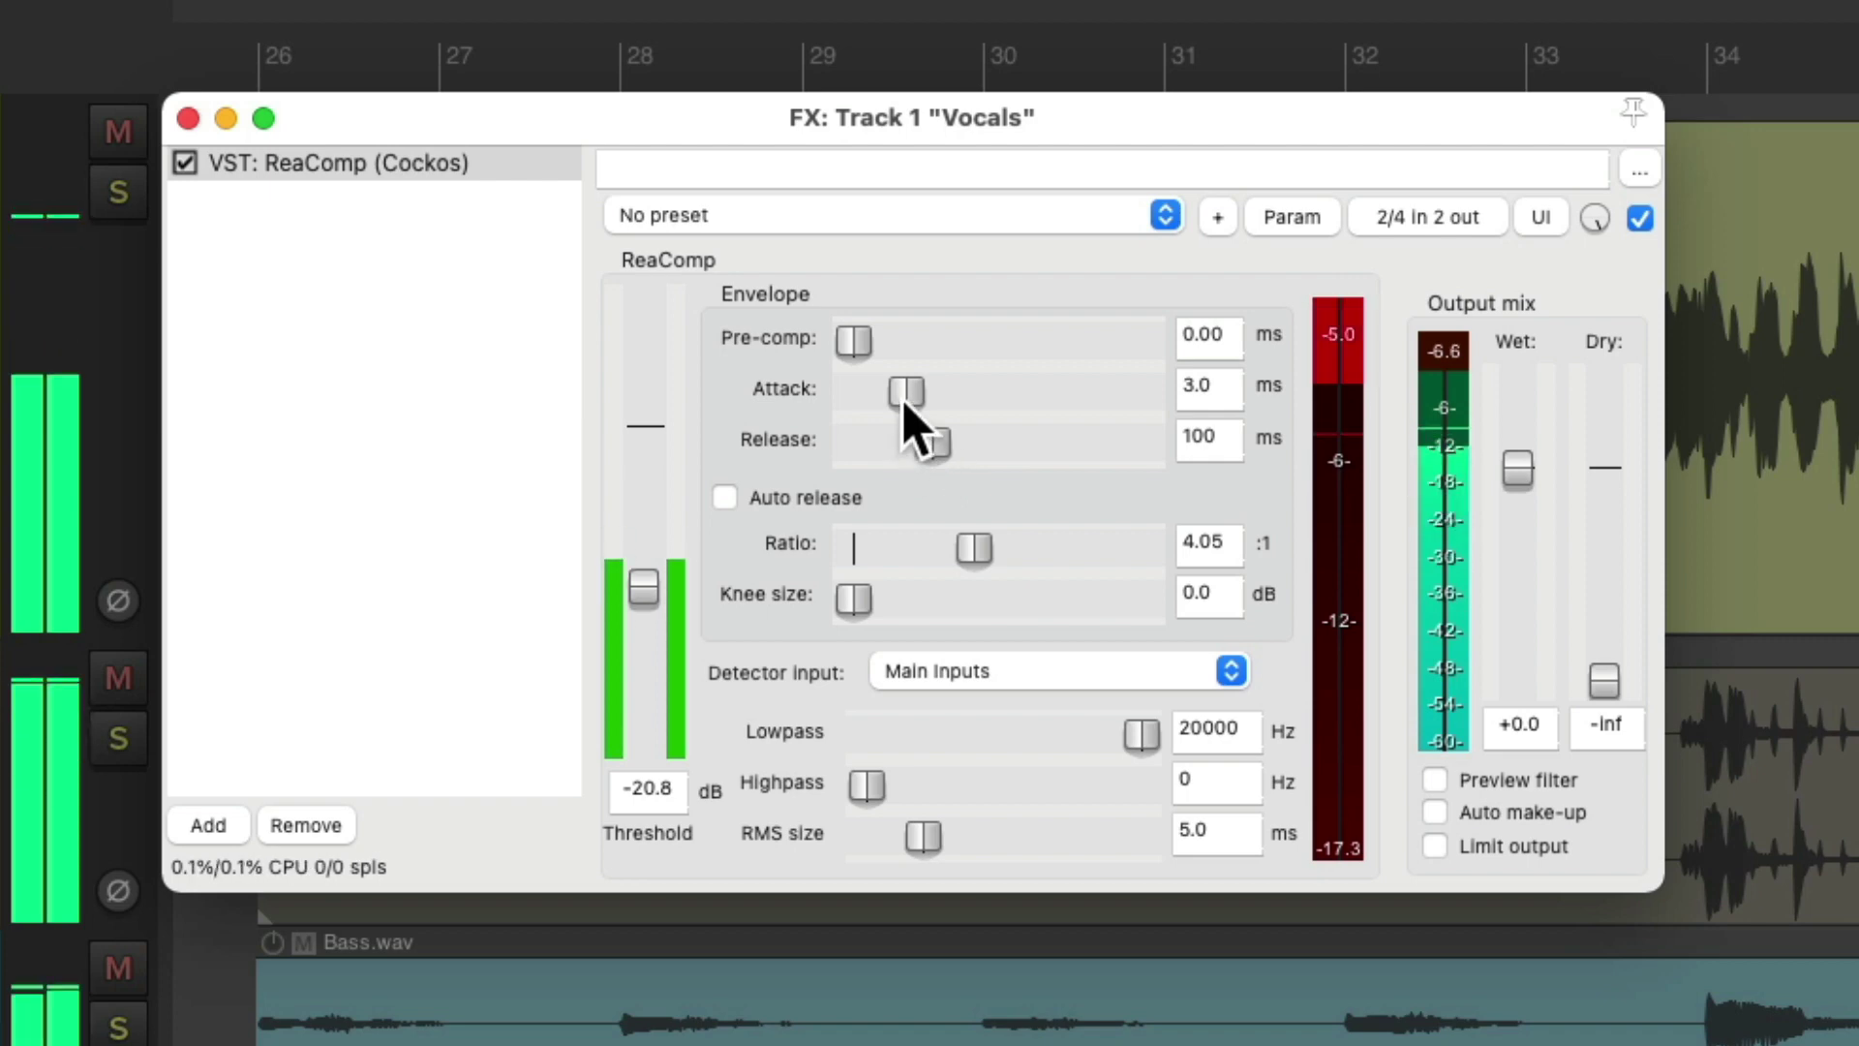
pyautogui.moveTo(905, 395); pyautogui.dragTo(946, 404)
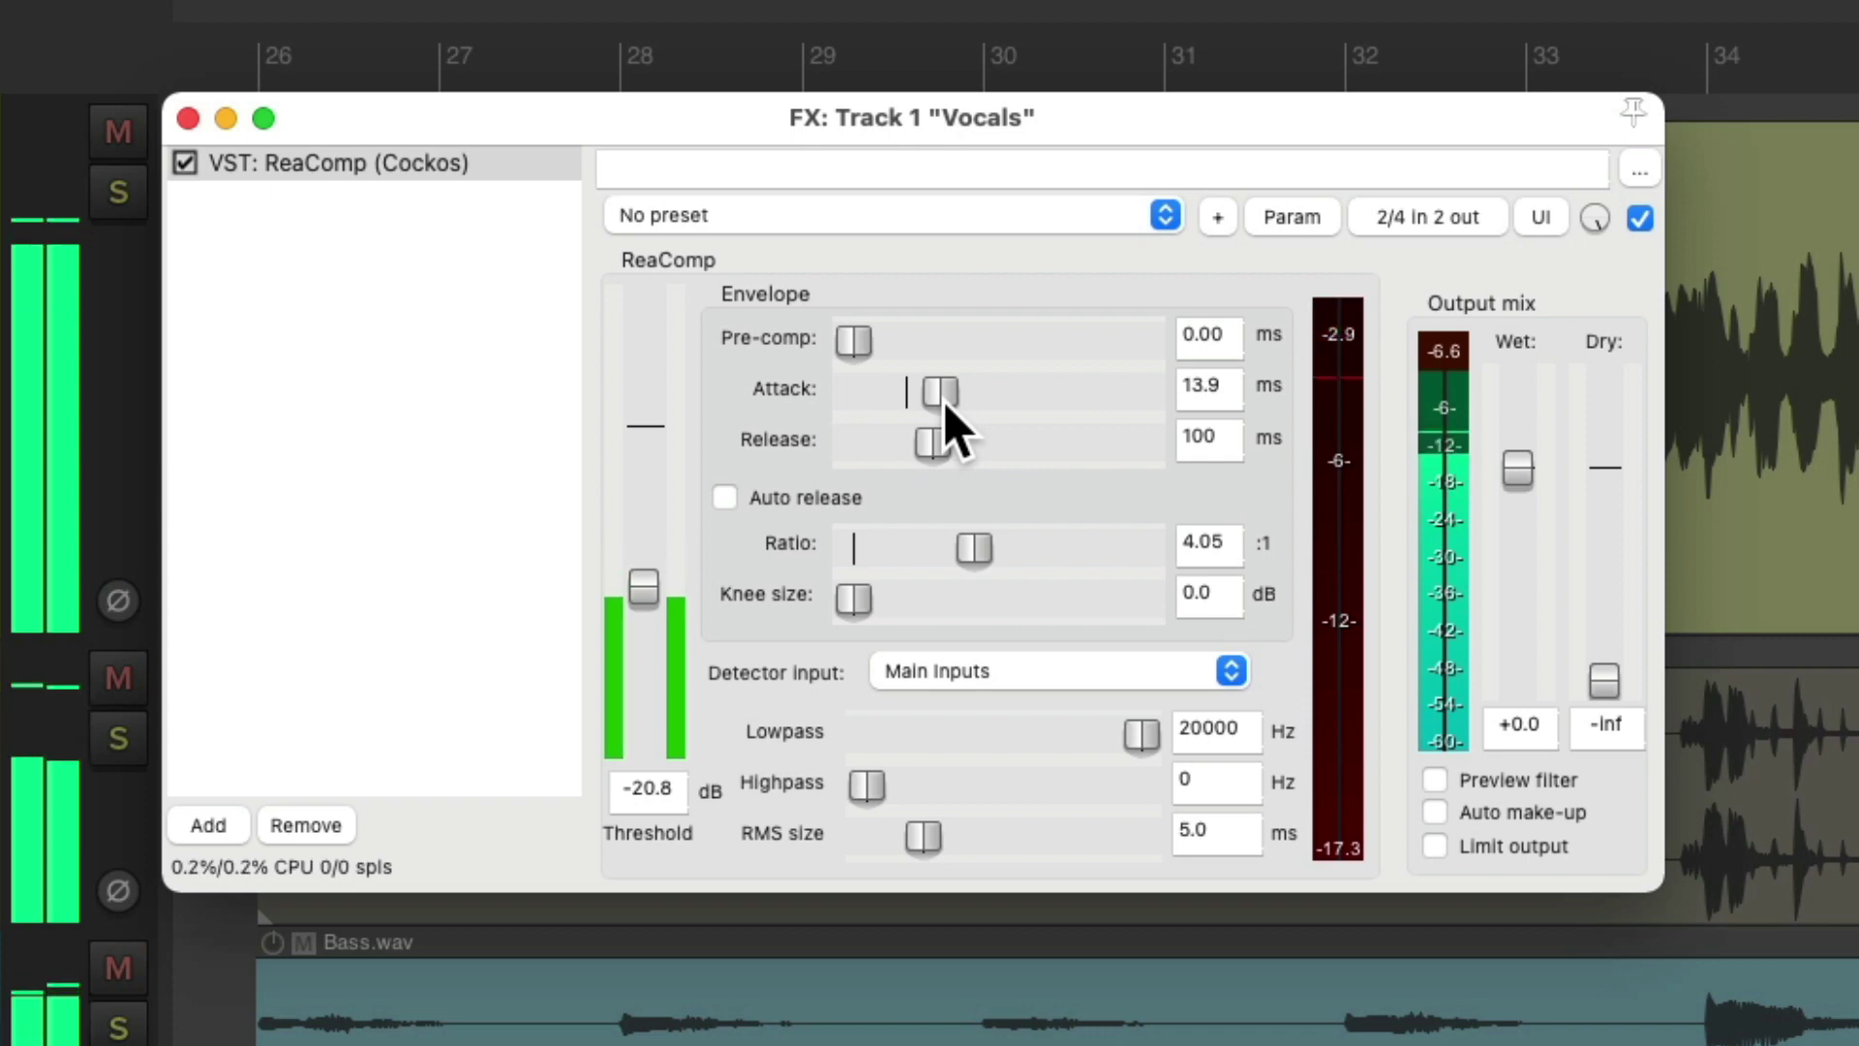
pyautogui.moveTo(949, 415); pyautogui.dragTo(882, 453)
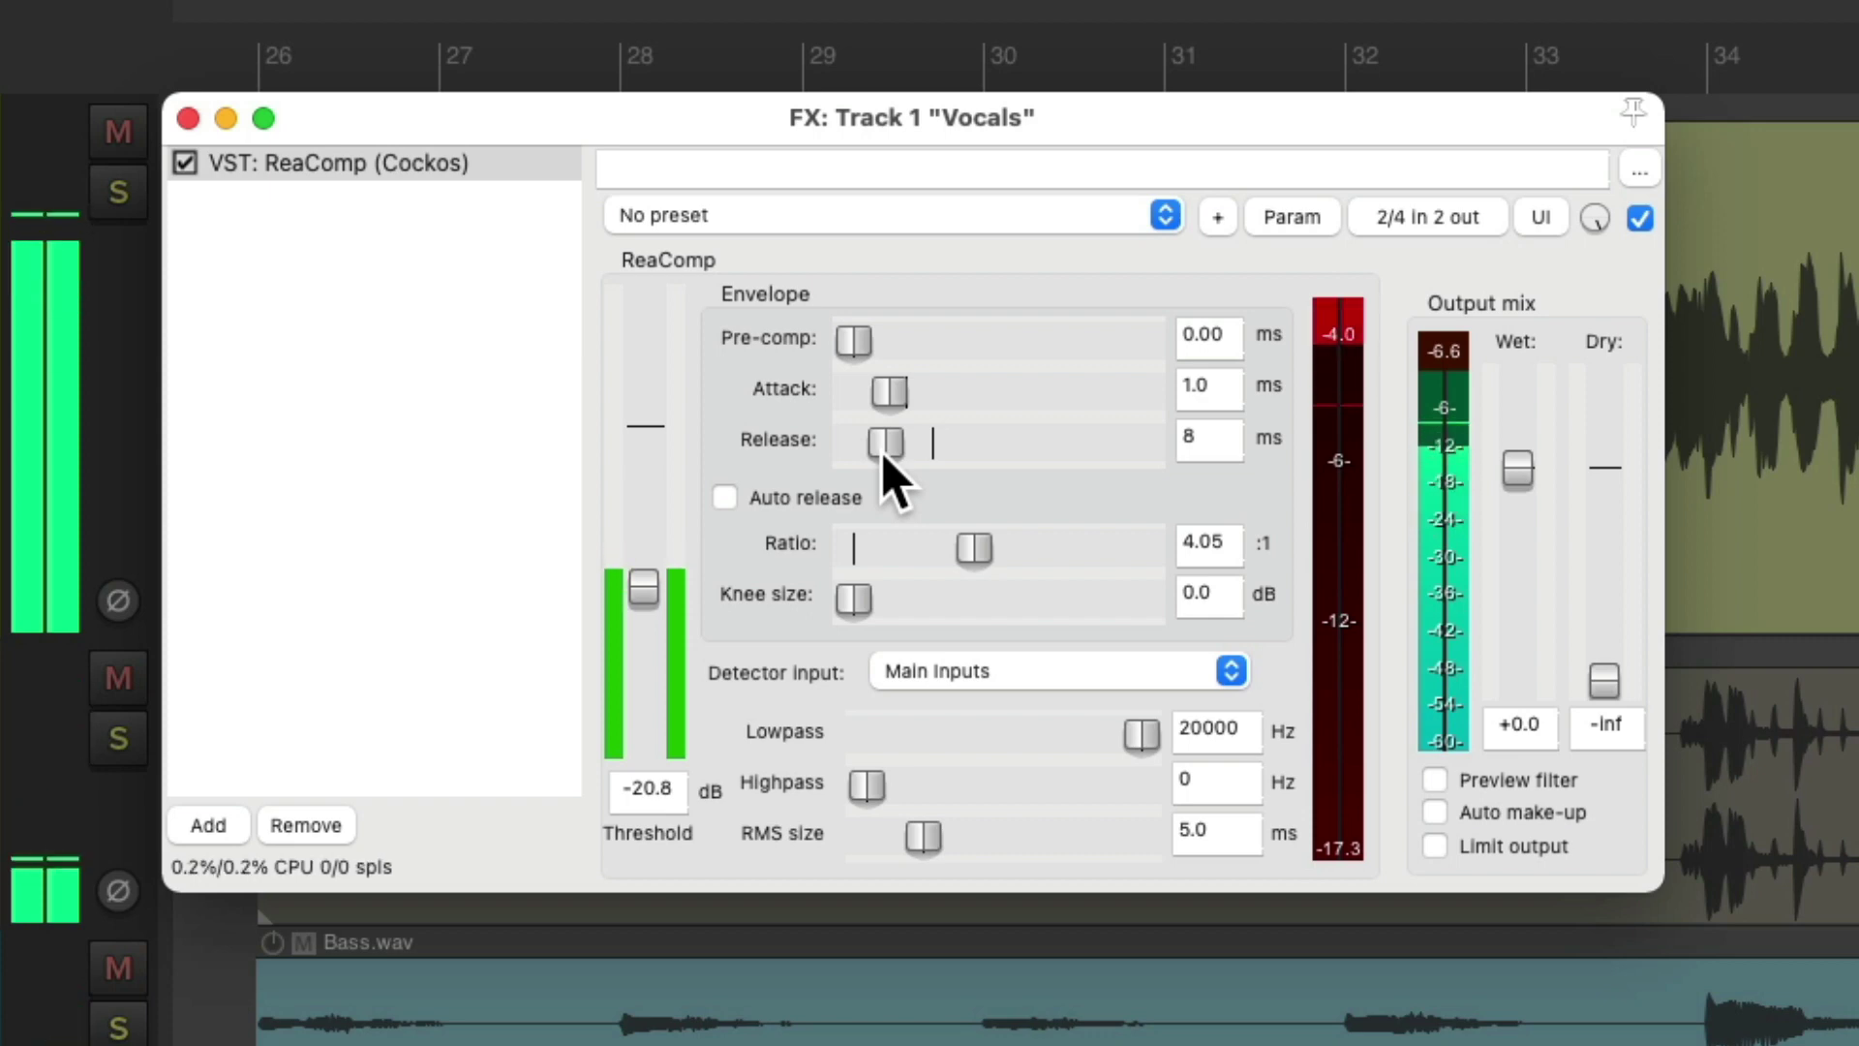
pyautogui.moveTo(886, 446); pyautogui.dragTo(948, 443)
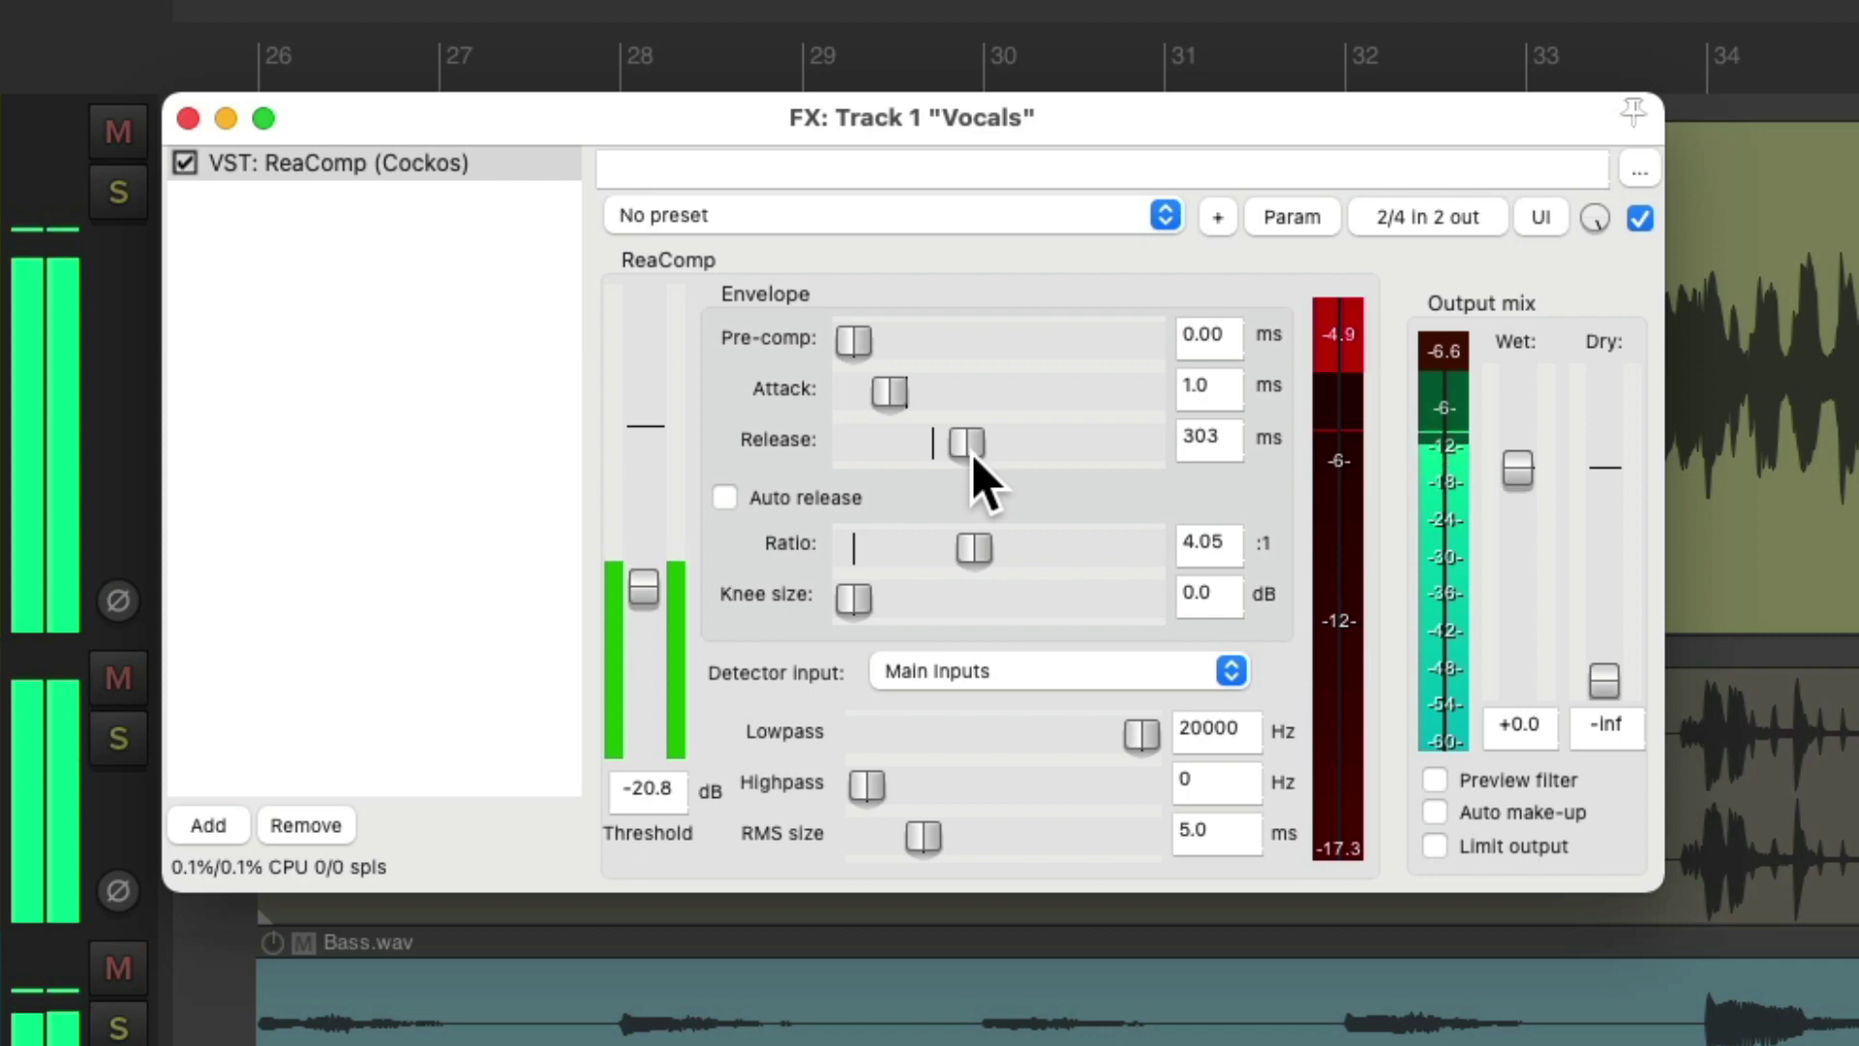
pyautogui.moveTo(973, 460); pyautogui.dragTo(996, 527)
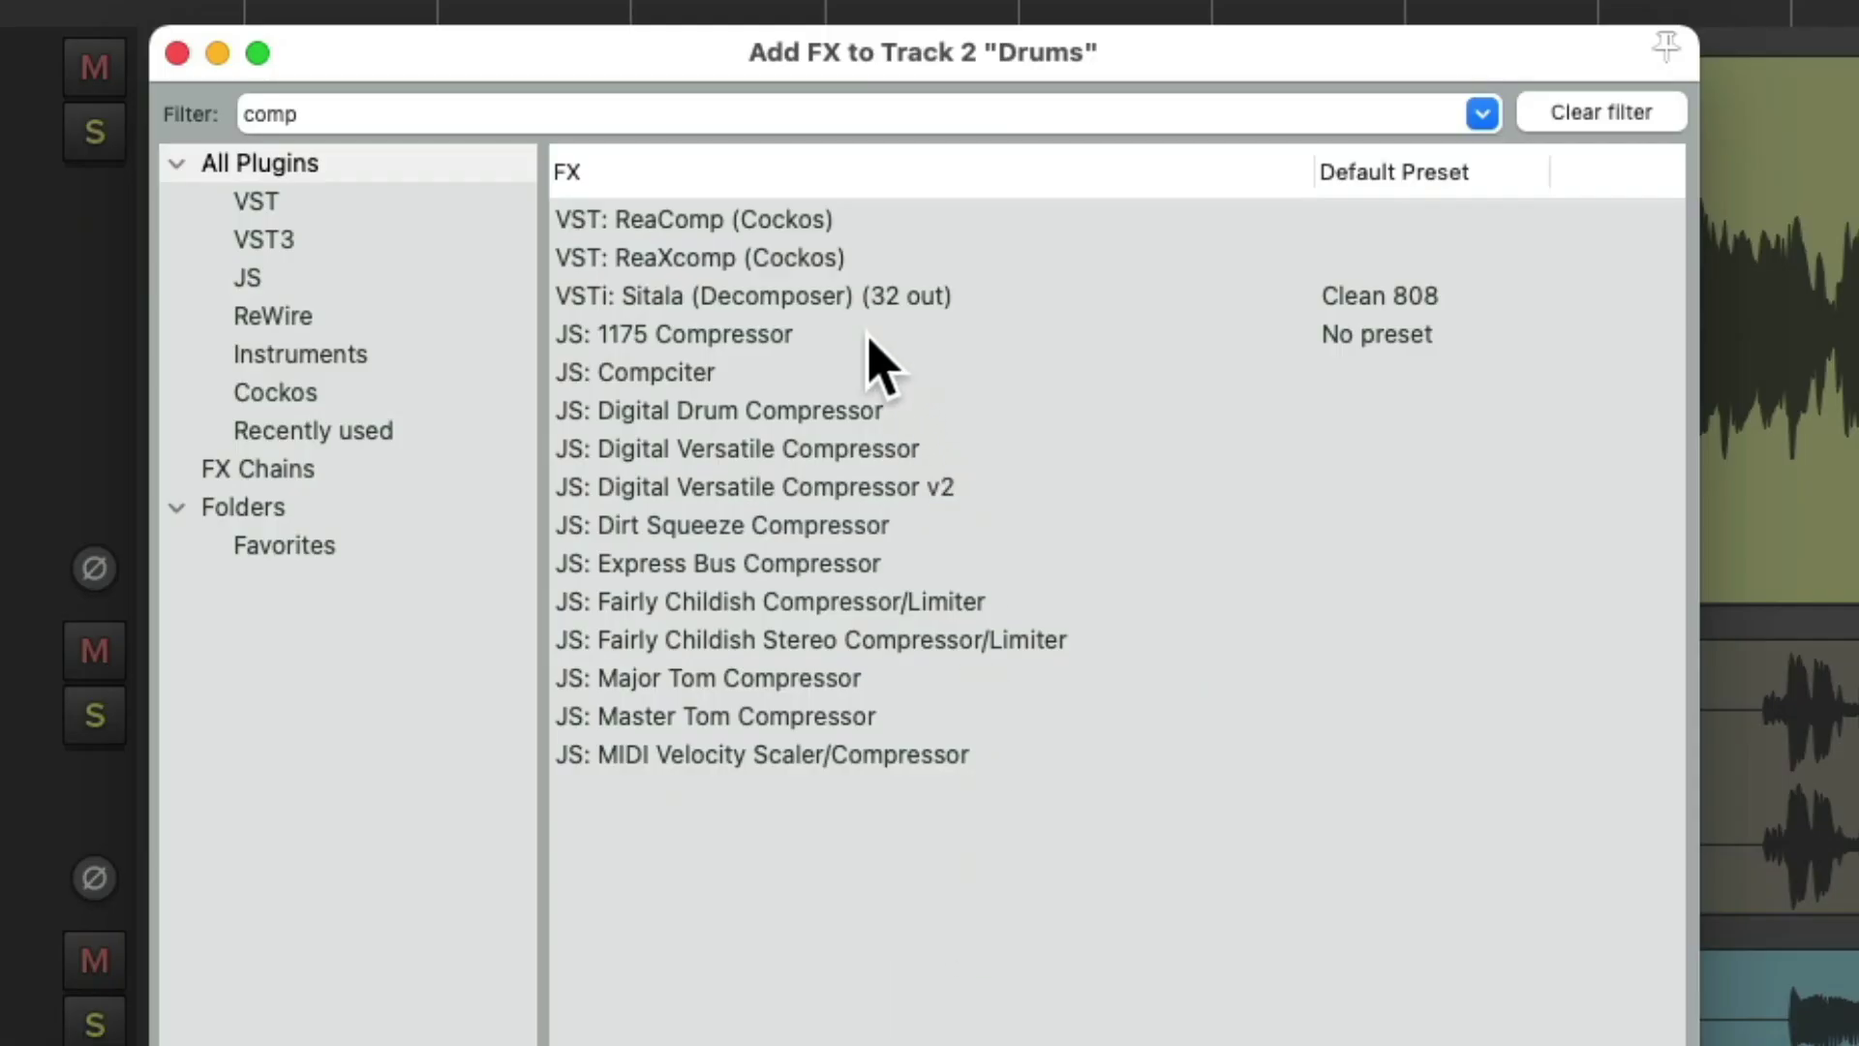
# Put JS: 1175 Compressor on Drums with threshold about −20 dB and attack 240 µs.
pyautogui.click(825, 334)
pyautogui.doubleClick(825, 334)
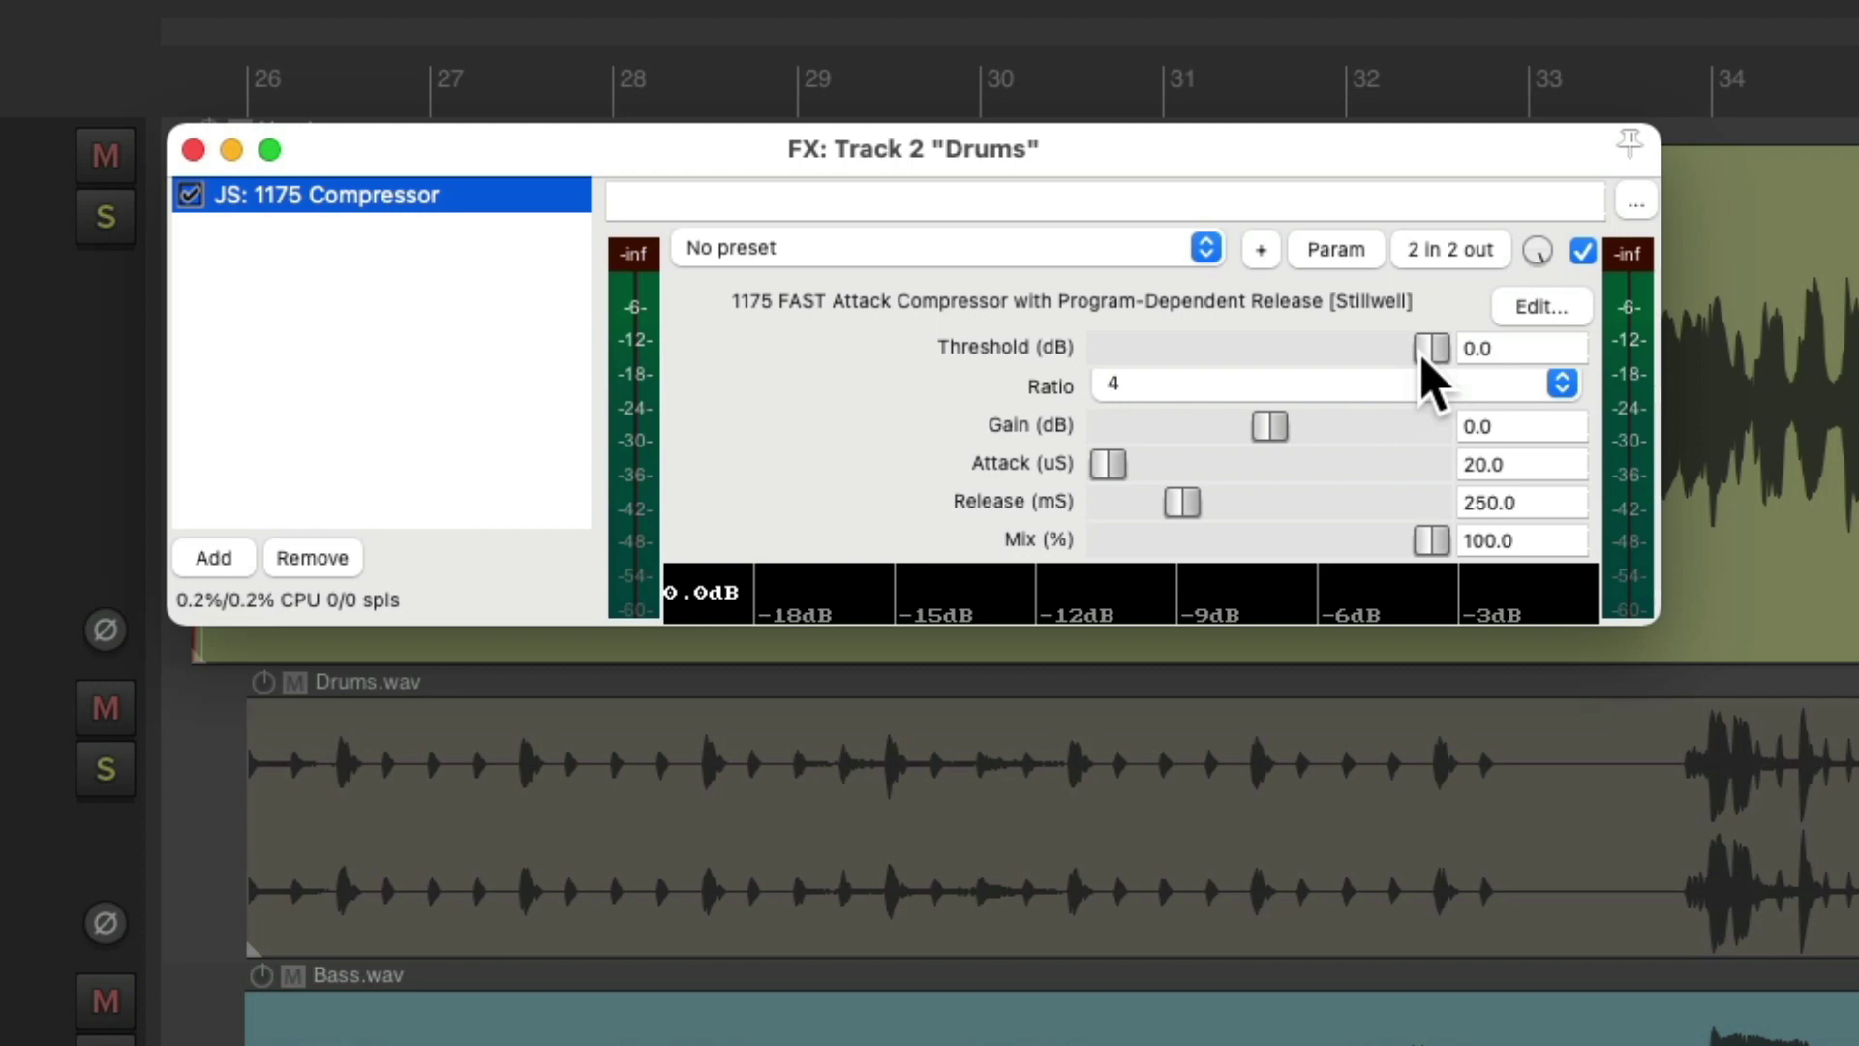
pyautogui.moveTo(1422, 356); pyautogui.dragTo(1328, 340)
pyautogui.moveTo(1112, 462); pyautogui.dragTo(1216, 511)
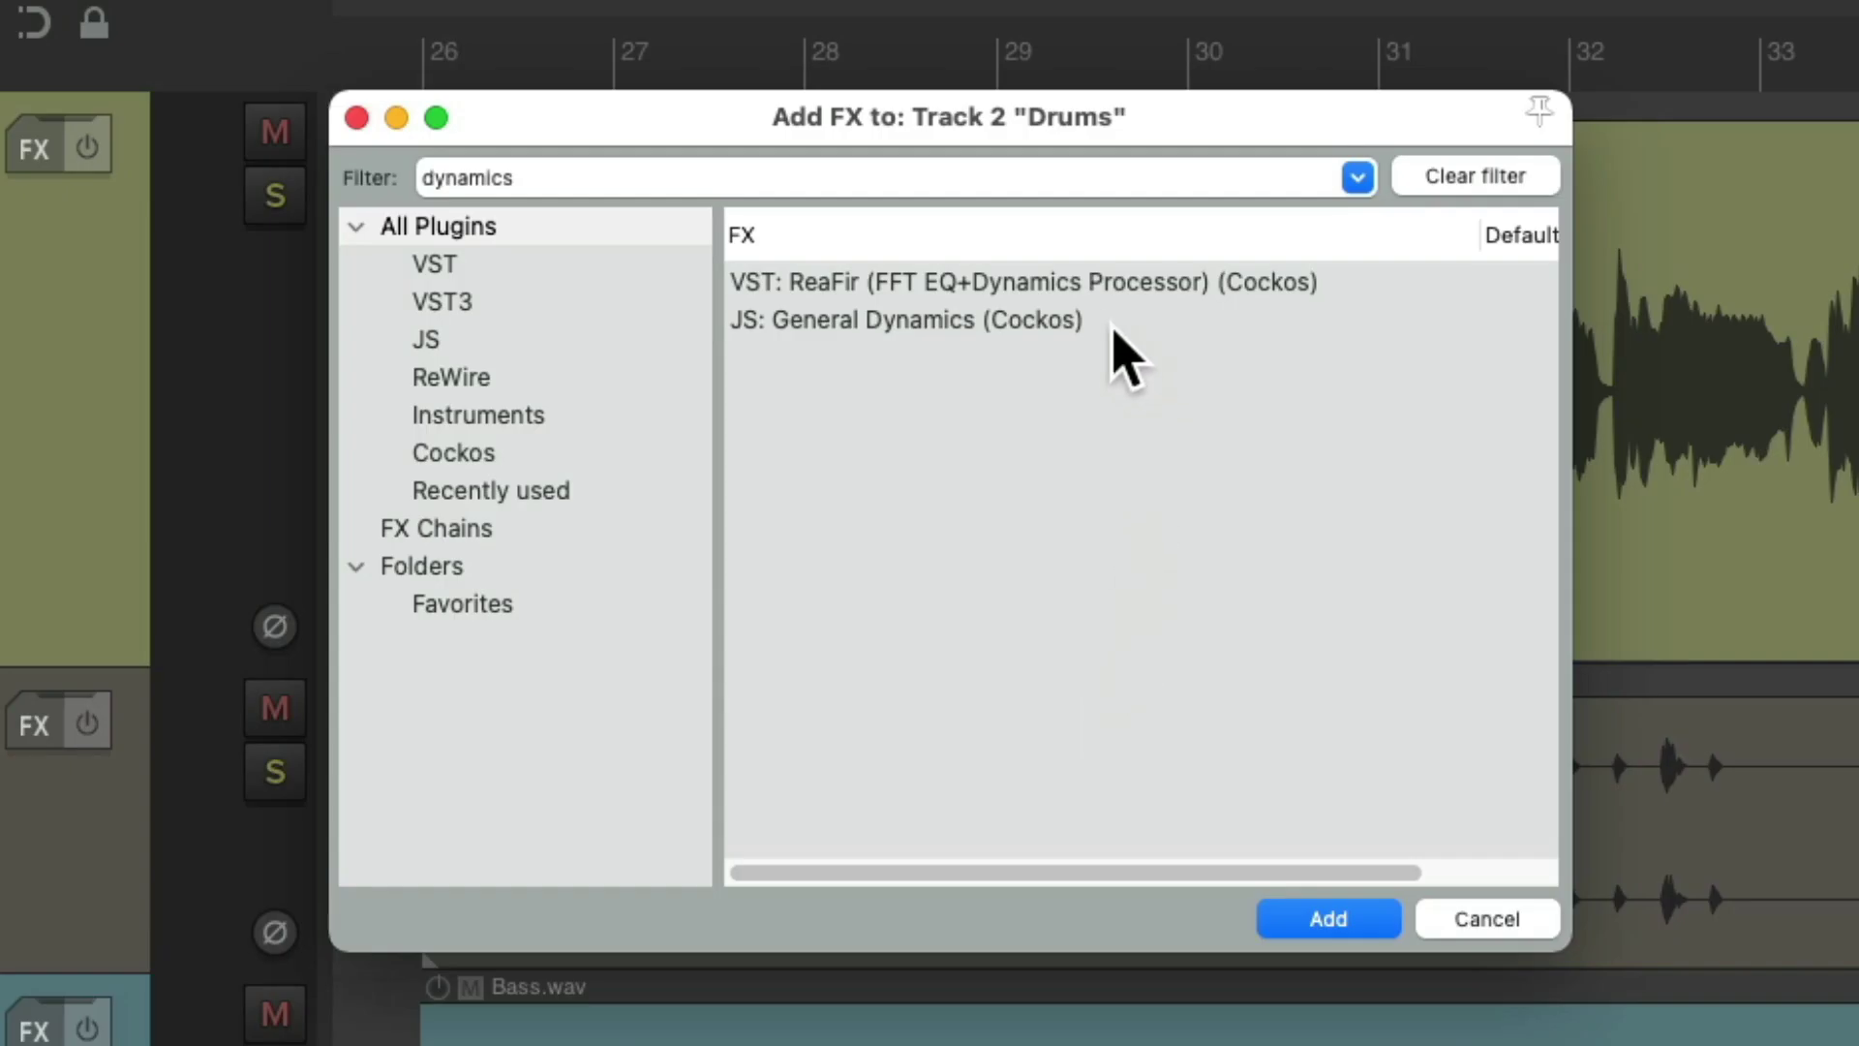
# Load General Dynamics on Drums and draw three new segments into its gain curve.
pyautogui.click(1104, 324)
pyautogui.doubleClick(998, 321)
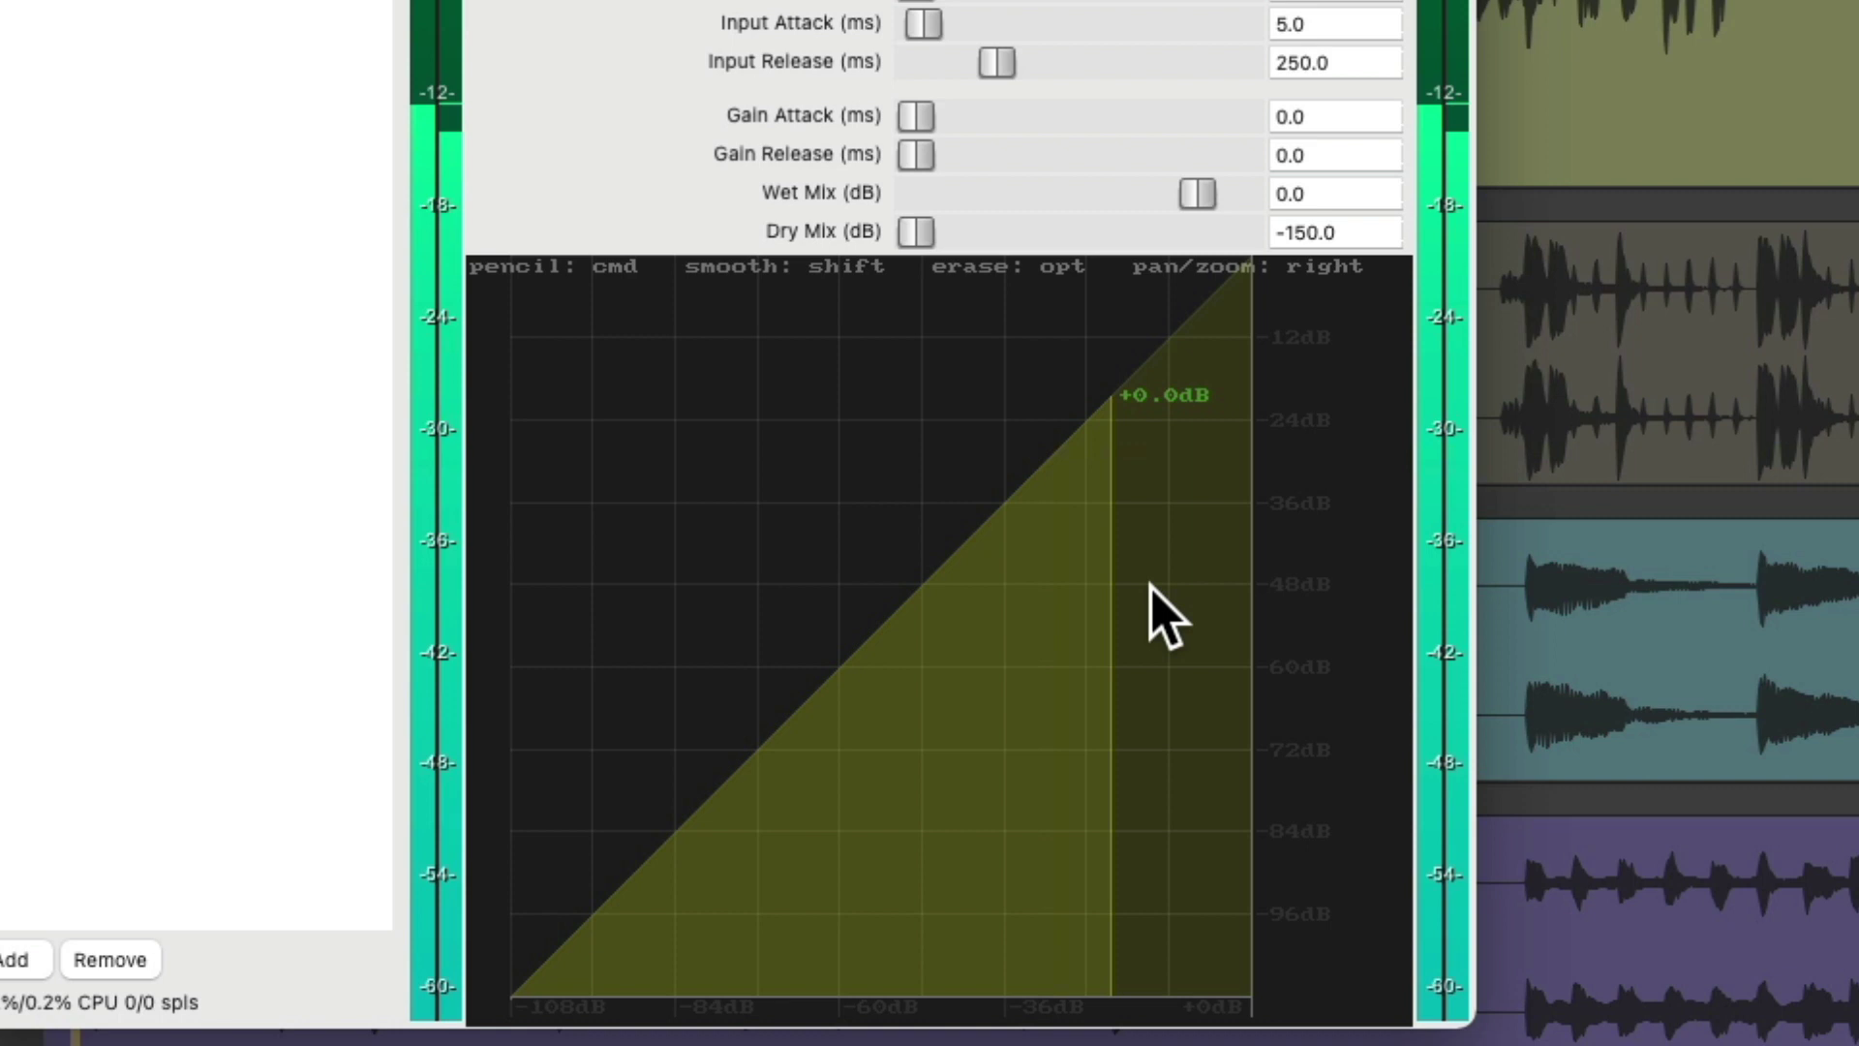
pyautogui.moveTo(920, 581)
pyautogui.mouseDown()
pyautogui.moveTo(933, 593)
pyautogui.moveTo(1252, 465)
pyautogui.mouseUp()
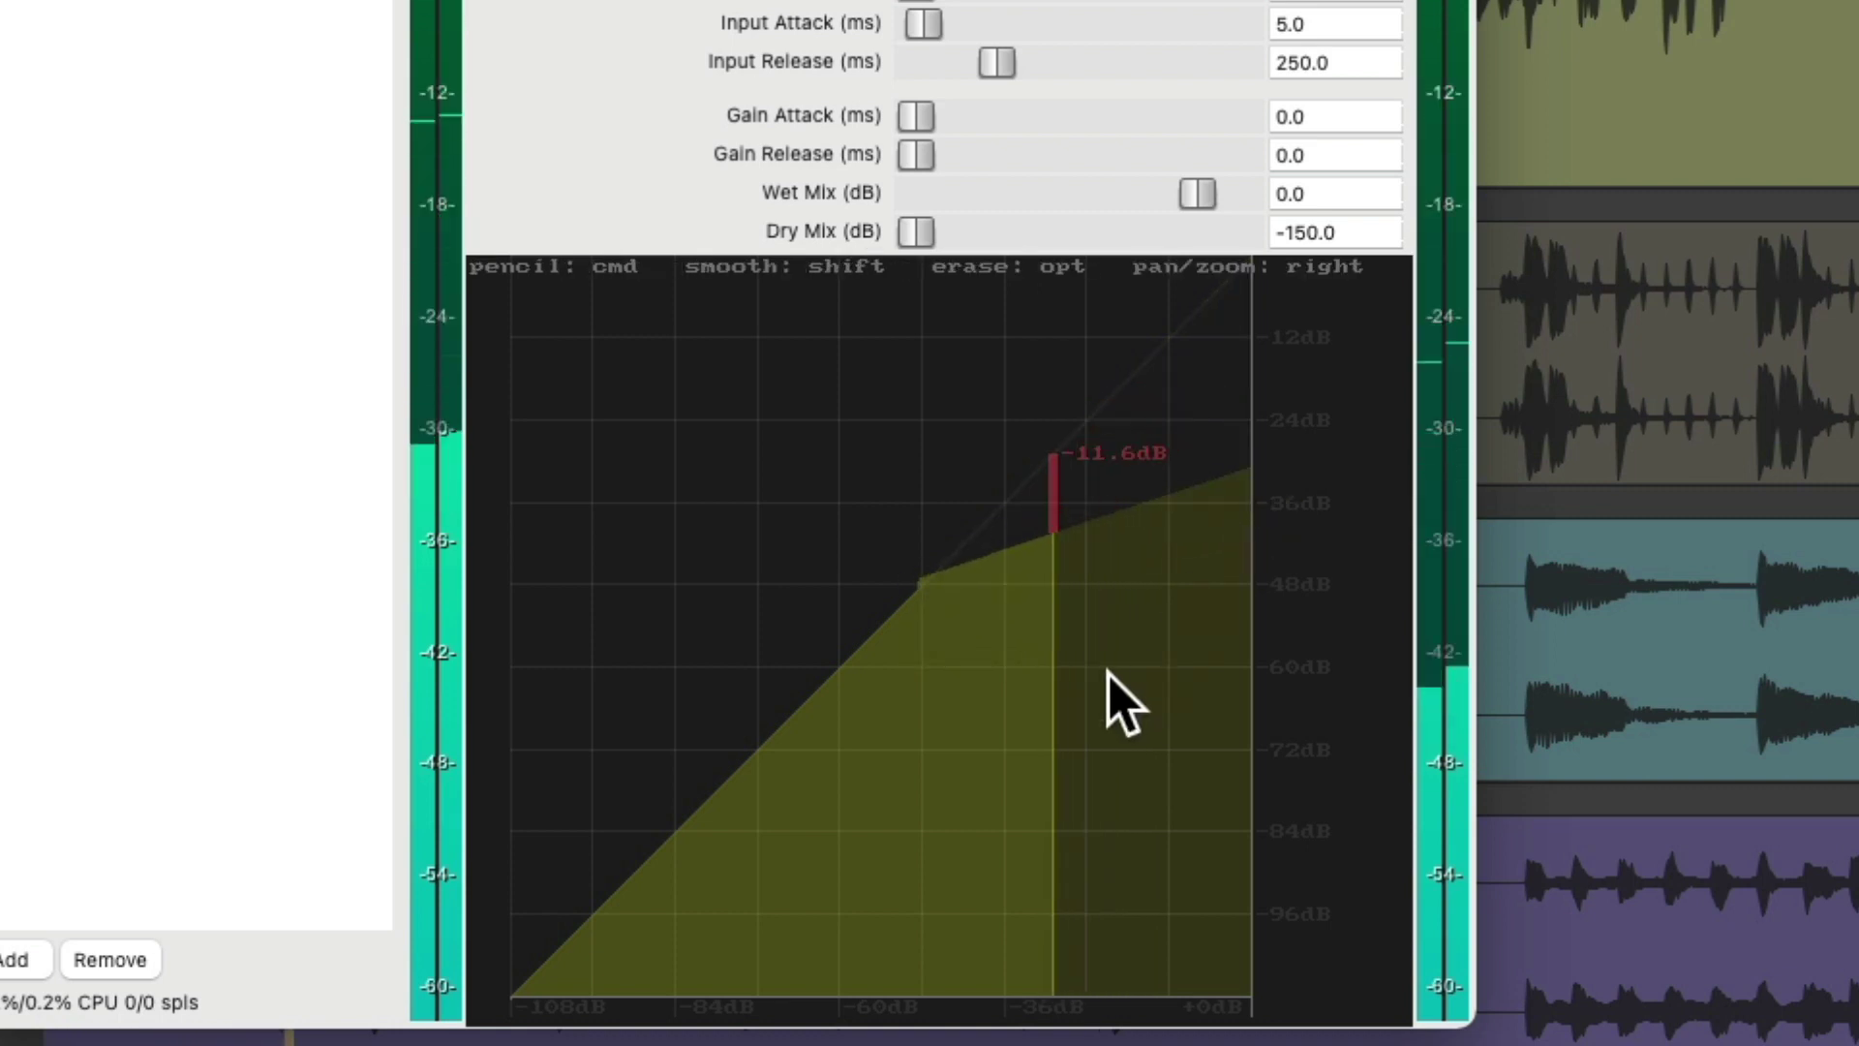
pyautogui.moveTo(736, 767); pyautogui.dragTo(466, 838)
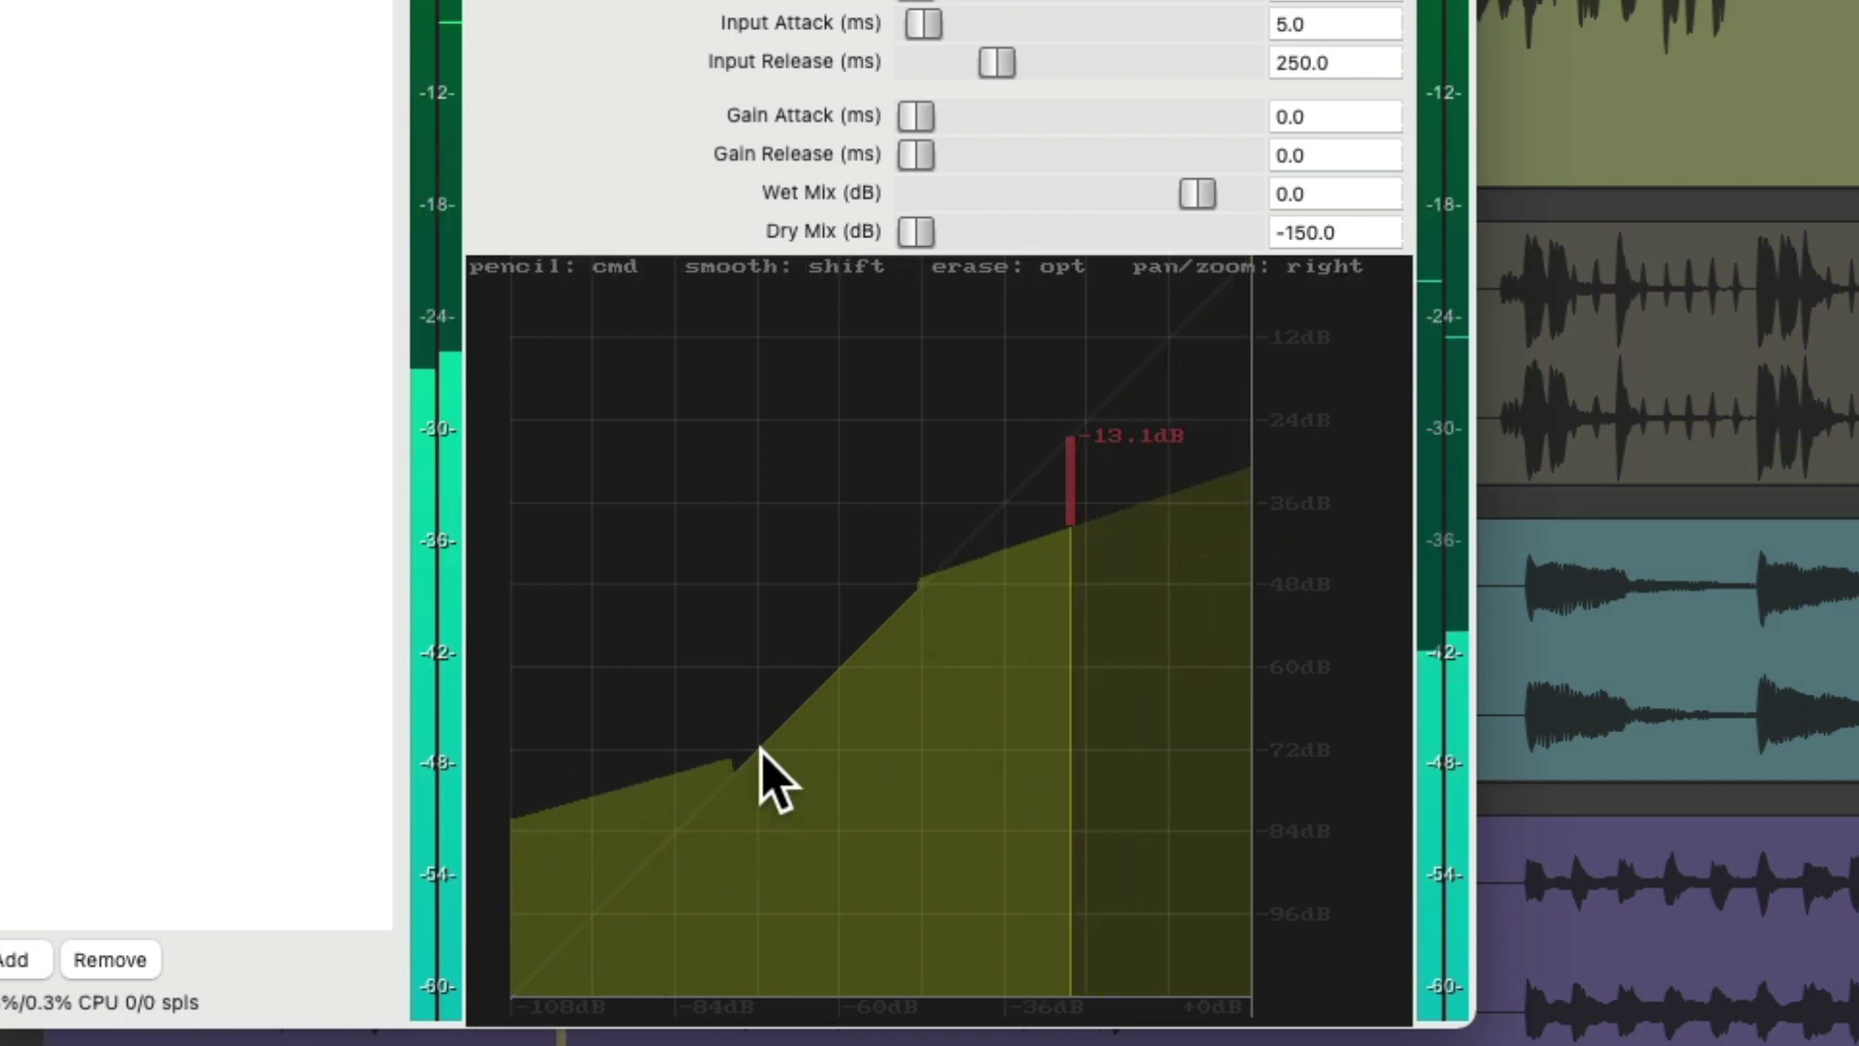
pyautogui.moveTo(759, 753)
pyautogui.mouseDown()
pyautogui.moveTo(961, 705)
pyautogui.moveTo(1024, 574)
pyautogui.moveTo(977, 623)
pyautogui.moveTo(879, 666)
pyautogui.moveTo(918, 714)
pyautogui.moveTo(956, 613)
pyautogui.moveTo(997, 579)
pyautogui.moveTo(1095, 573)
pyautogui.moveTo(1117, 511)
pyautogui.moveTo(1158, 513)
pyautogui.moveTo(1215, 475)
pyautogui.mouseUp()
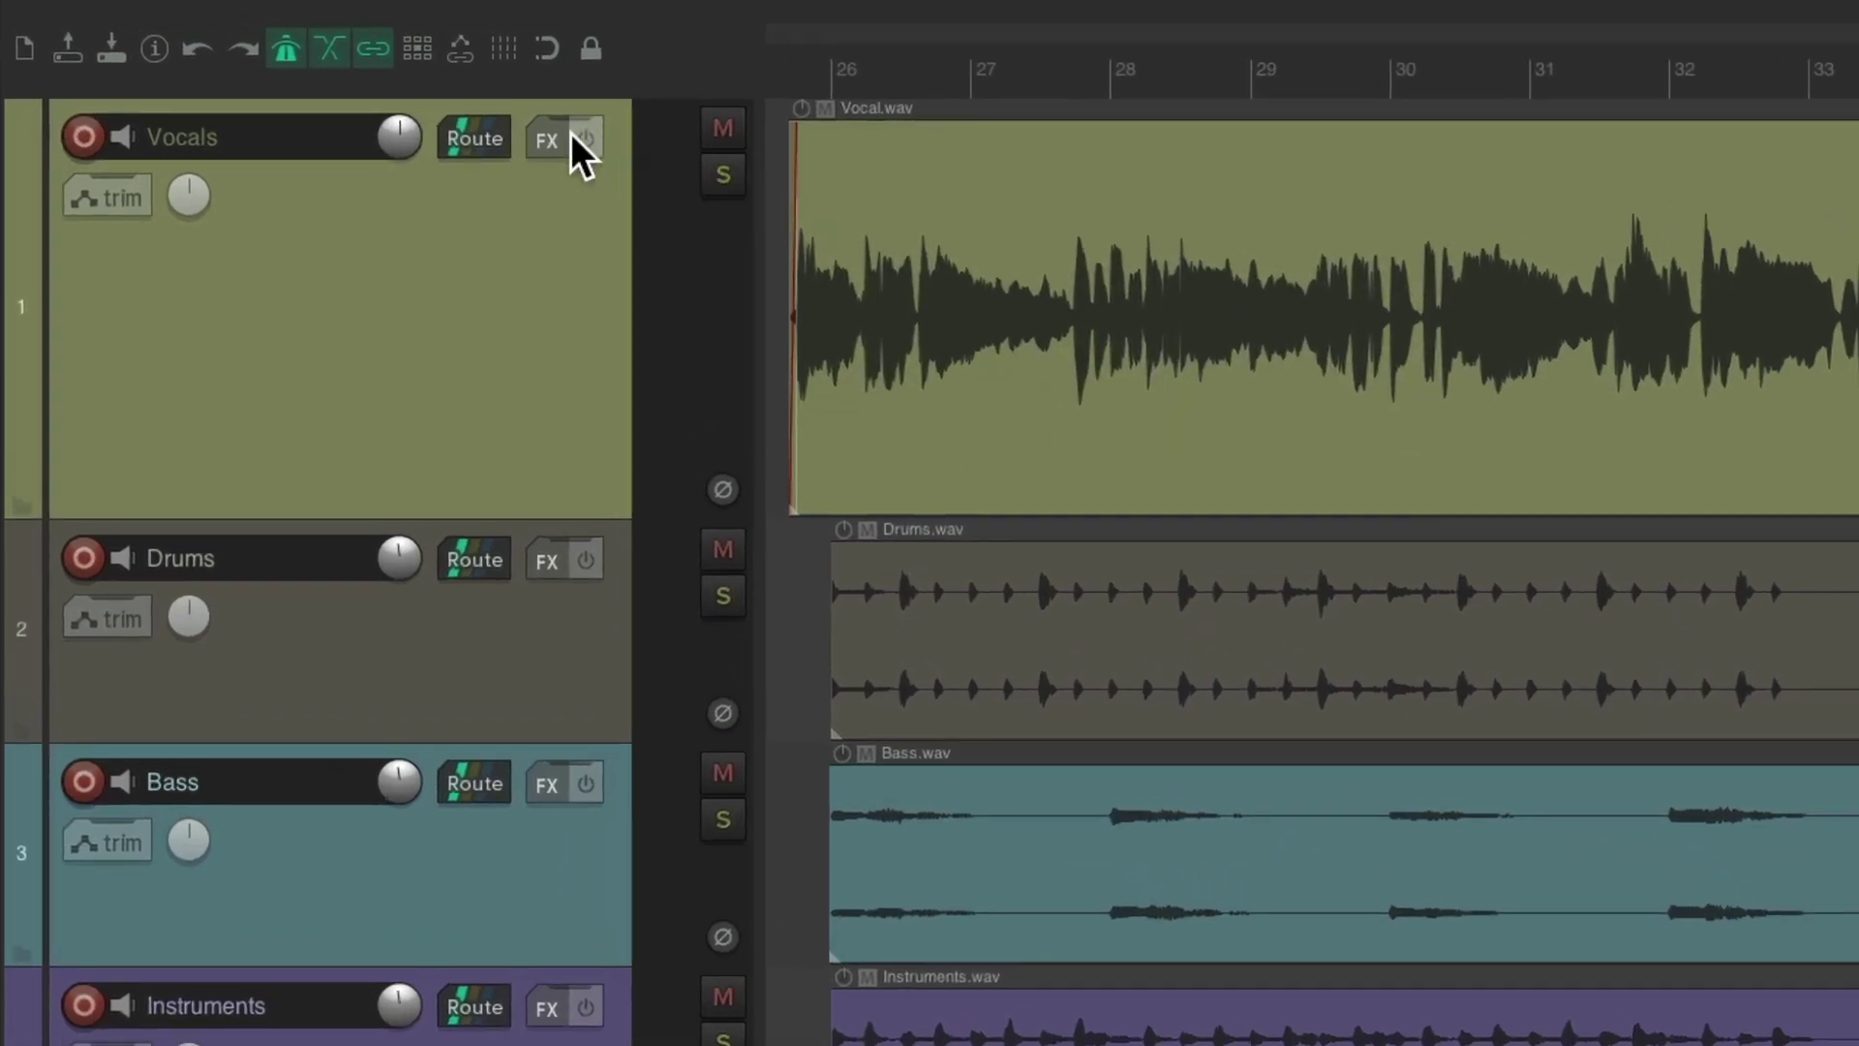
# Insert VST: ReaVerb (Cockos) on the Vocals track from the Cockos plugin list.
pyautogui.click(470, 123)
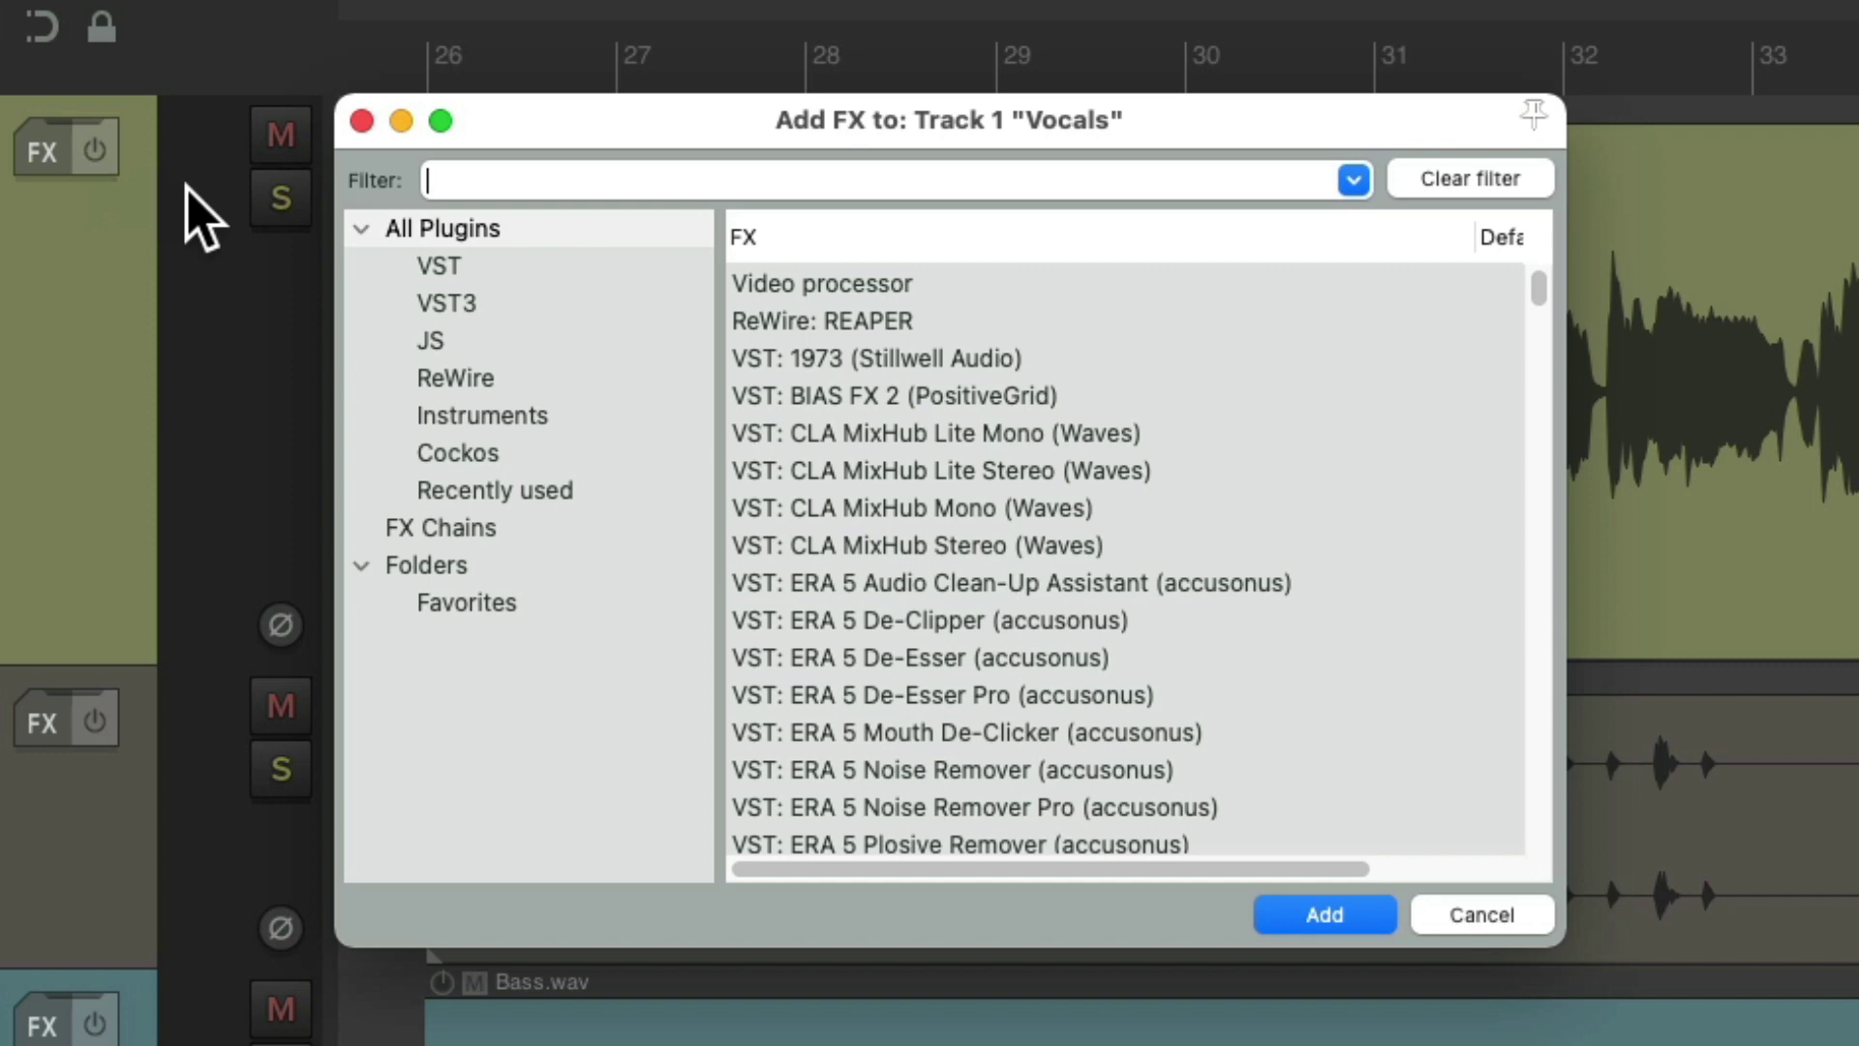
pyautogui.click(599, 455)
pyautogui.scroll(-5, 1142, 600)
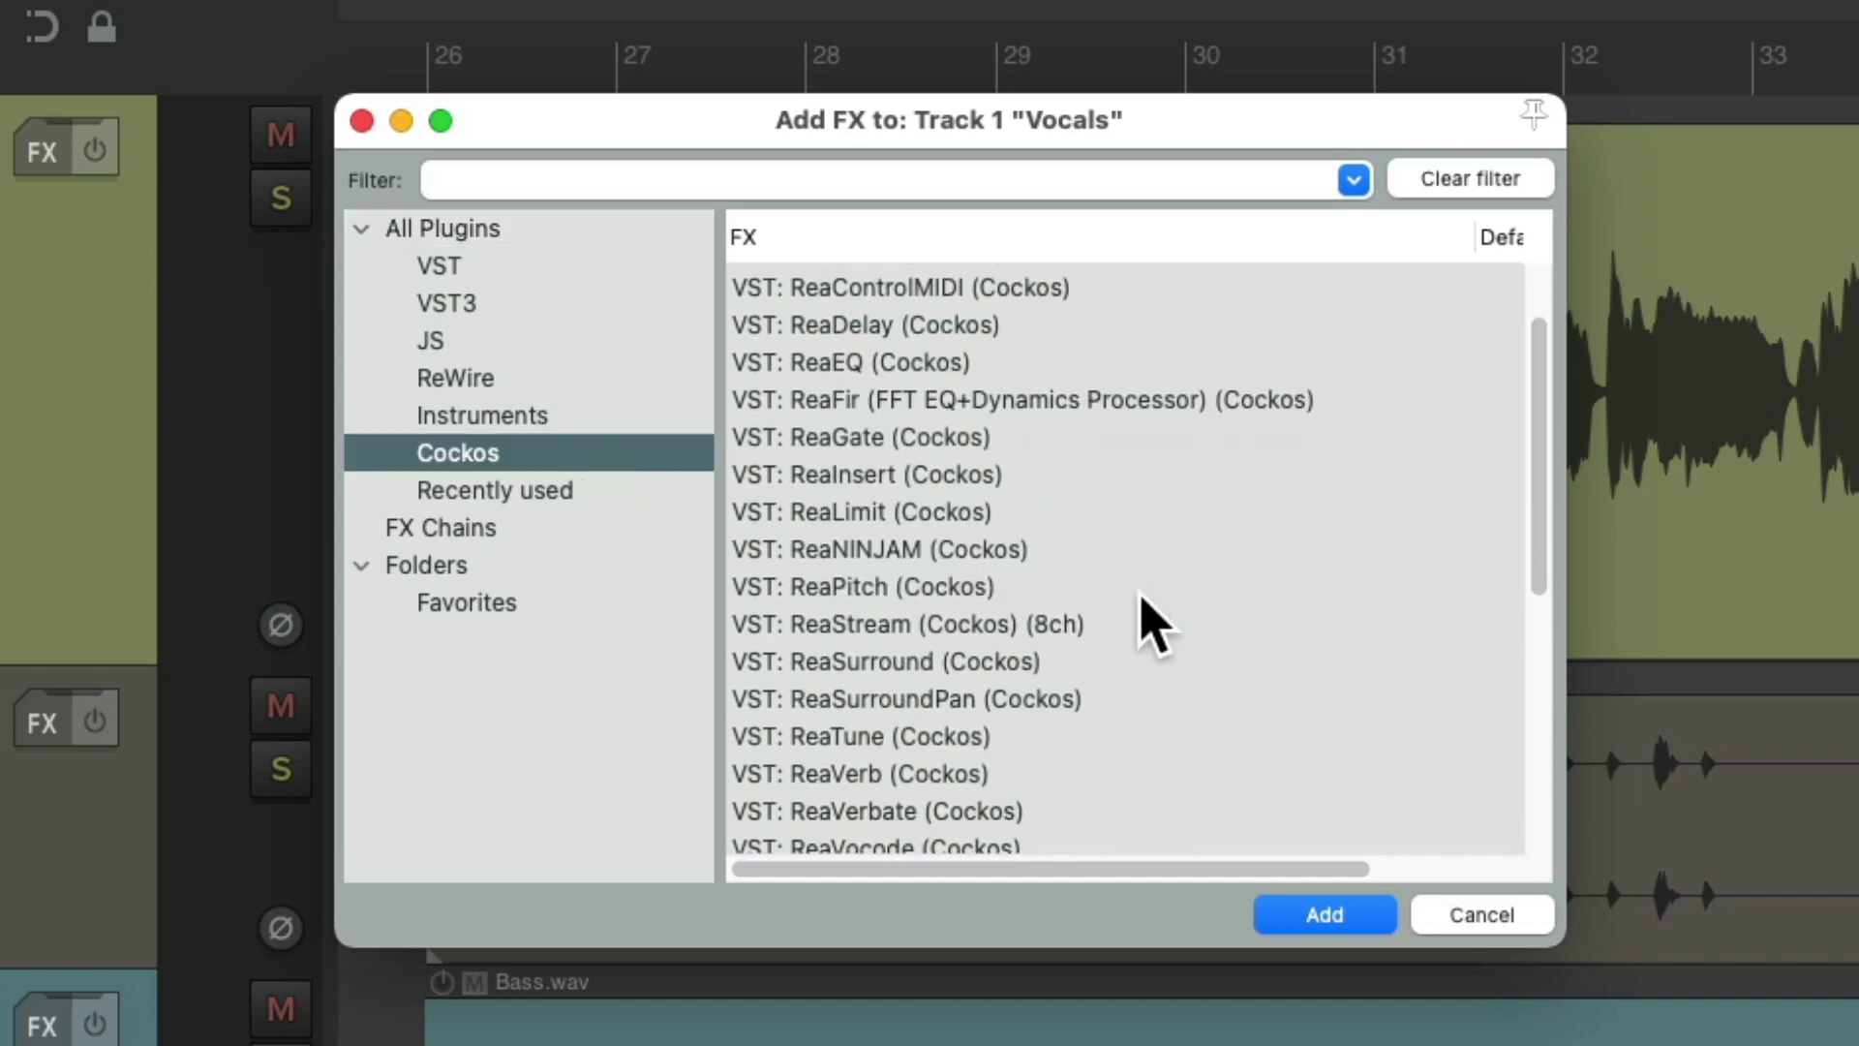
pyautogui.click(970, 693)
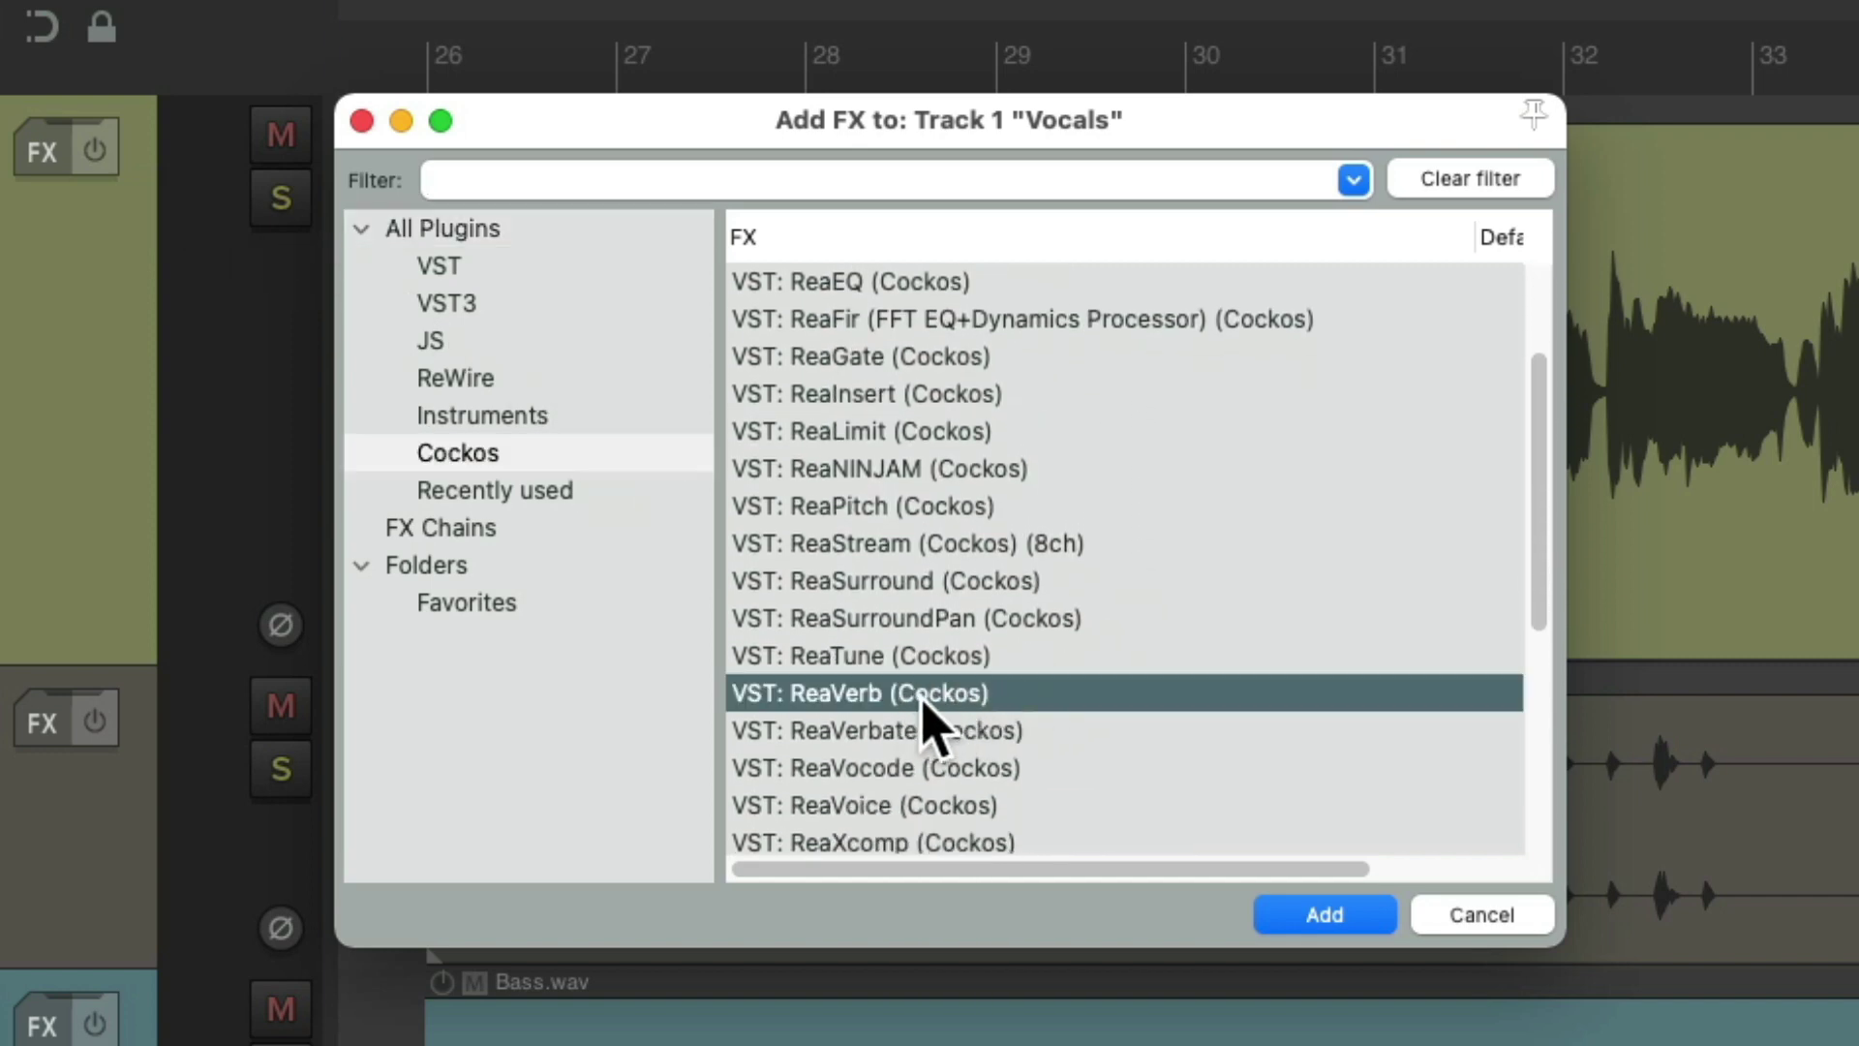
pyautogui.doubleClick(1031, 693)
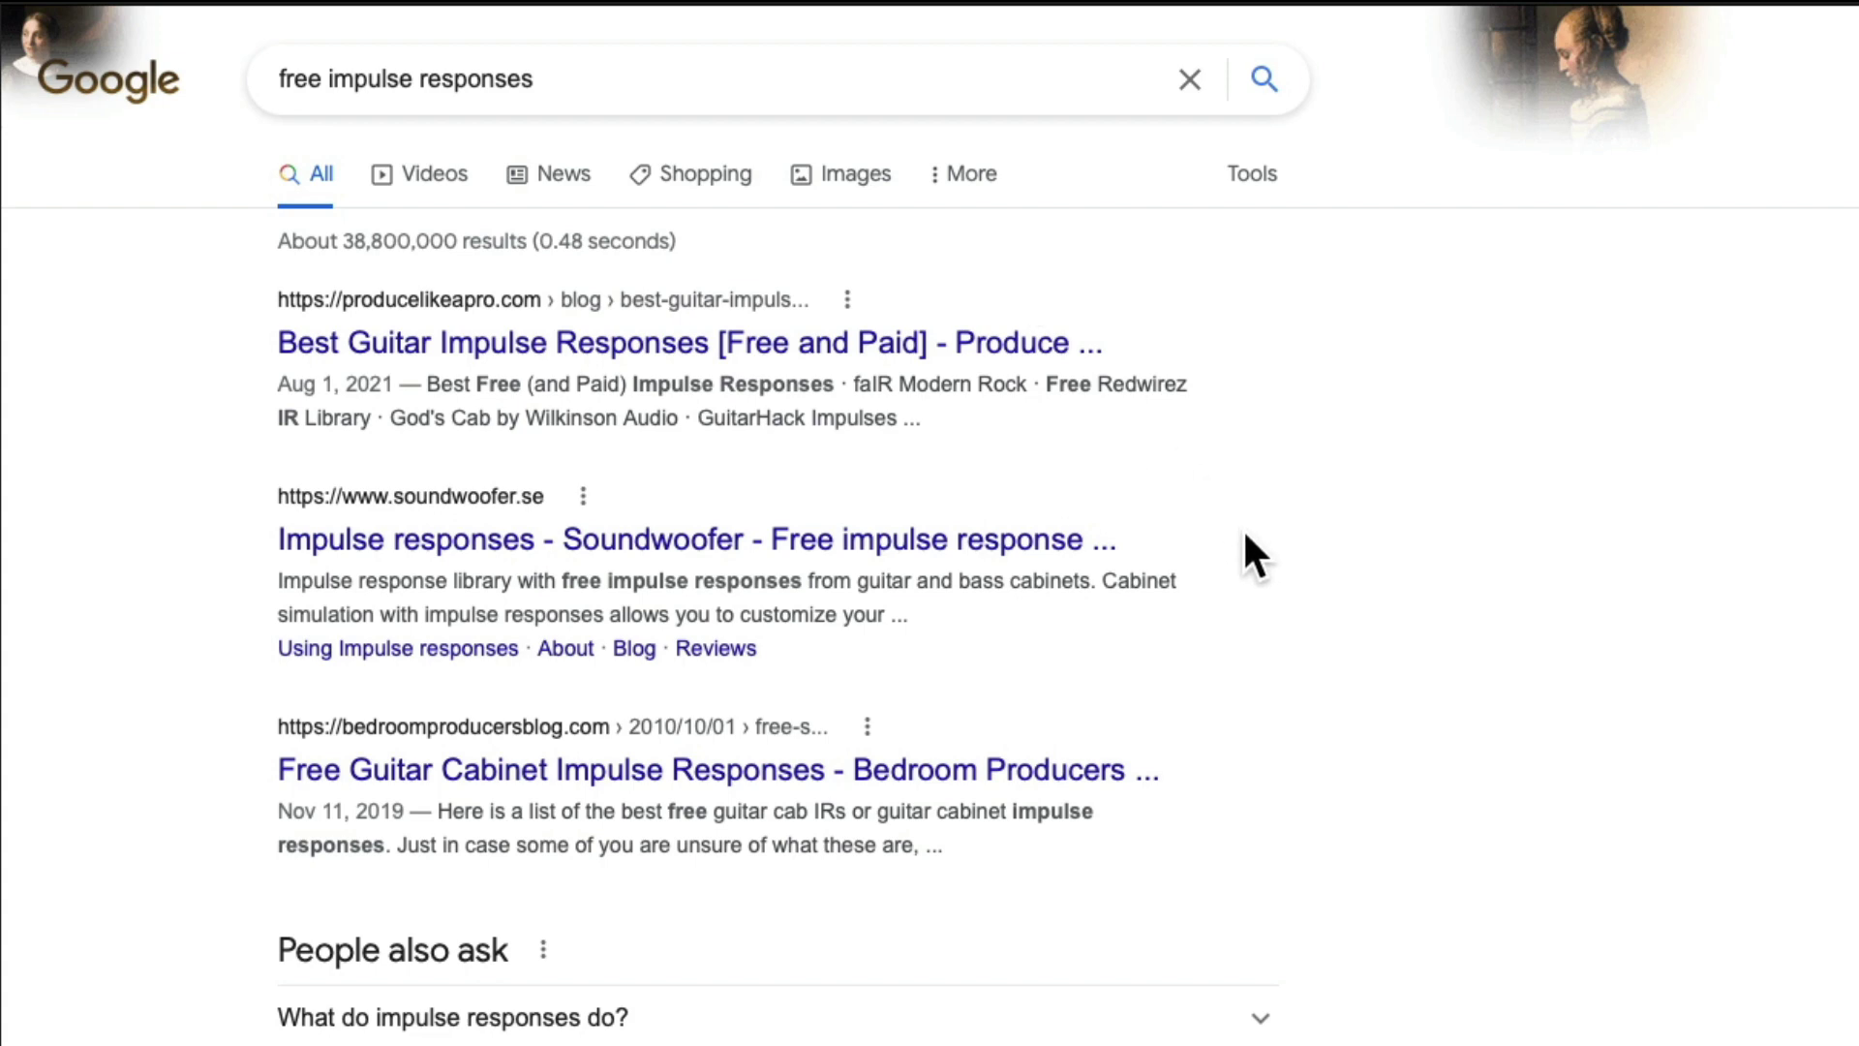
pyautogui.scroll(-10, 1241, 526)
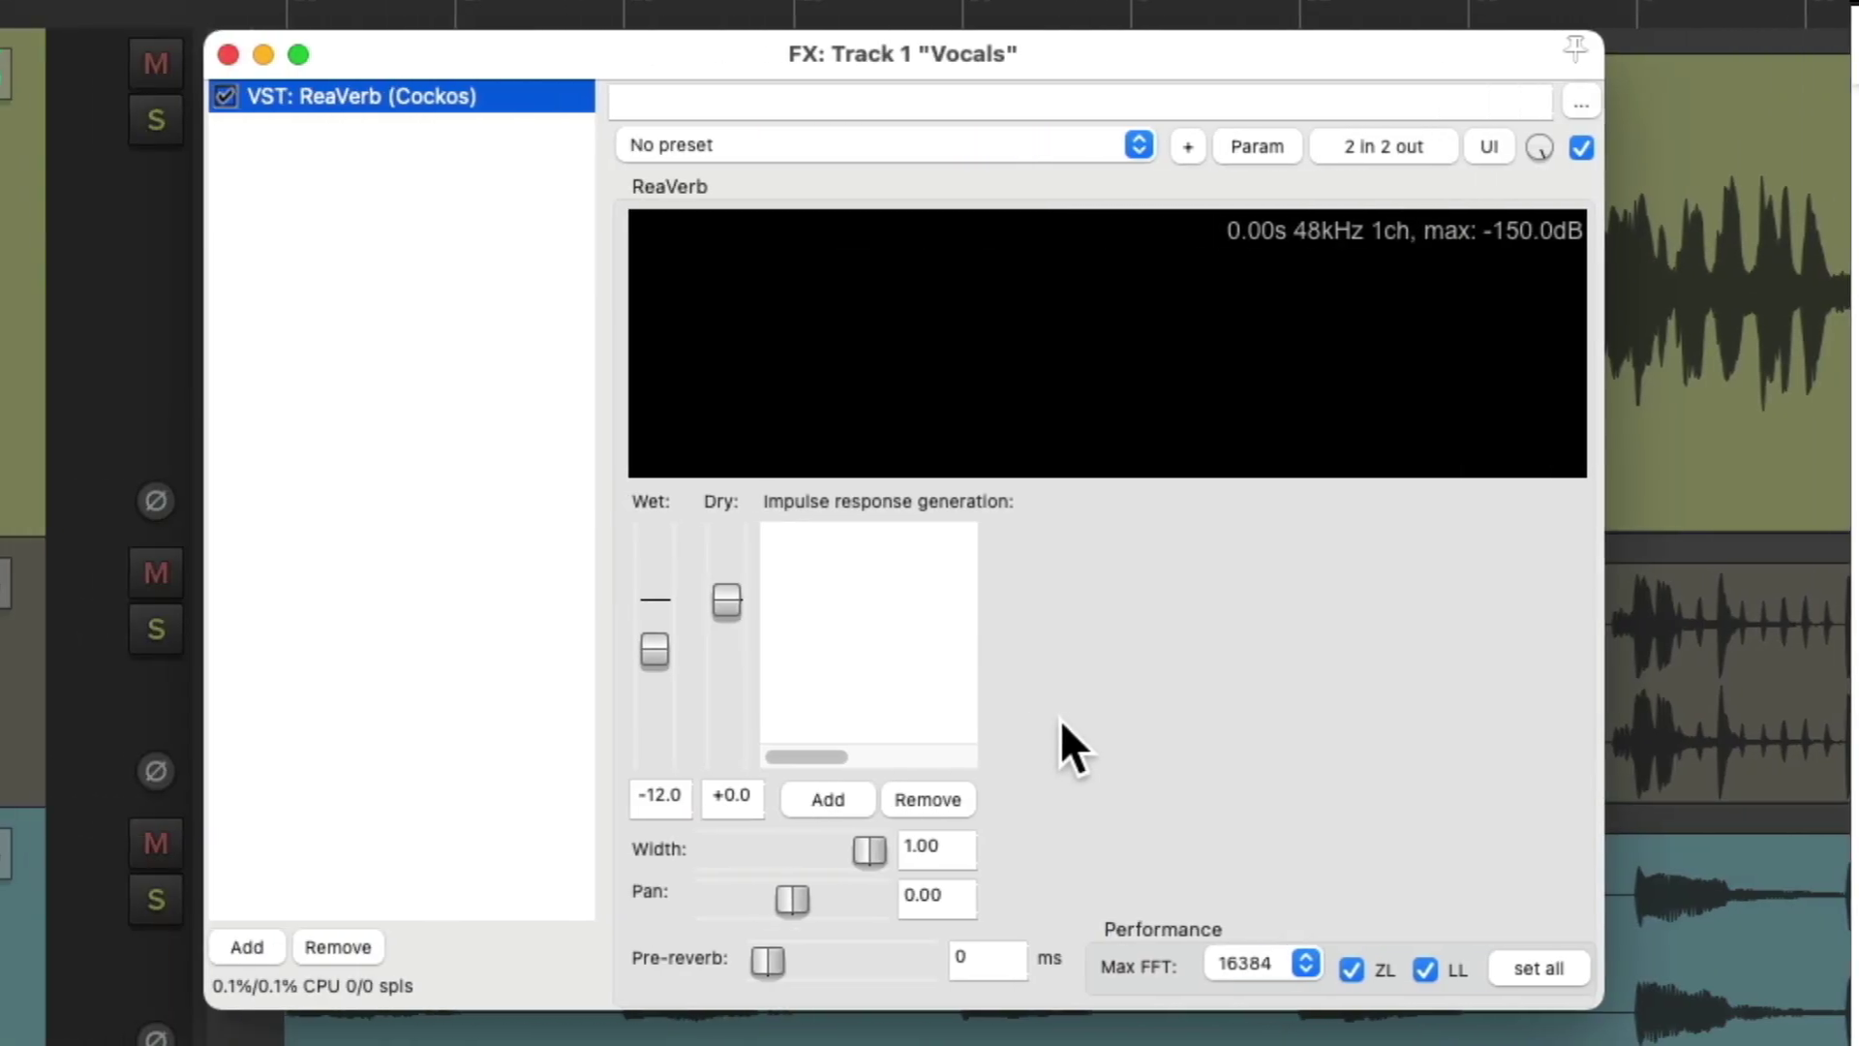
# Load the Sudden Stop impulse response file into ReaVerb.
pyautogui.click(867, 796)
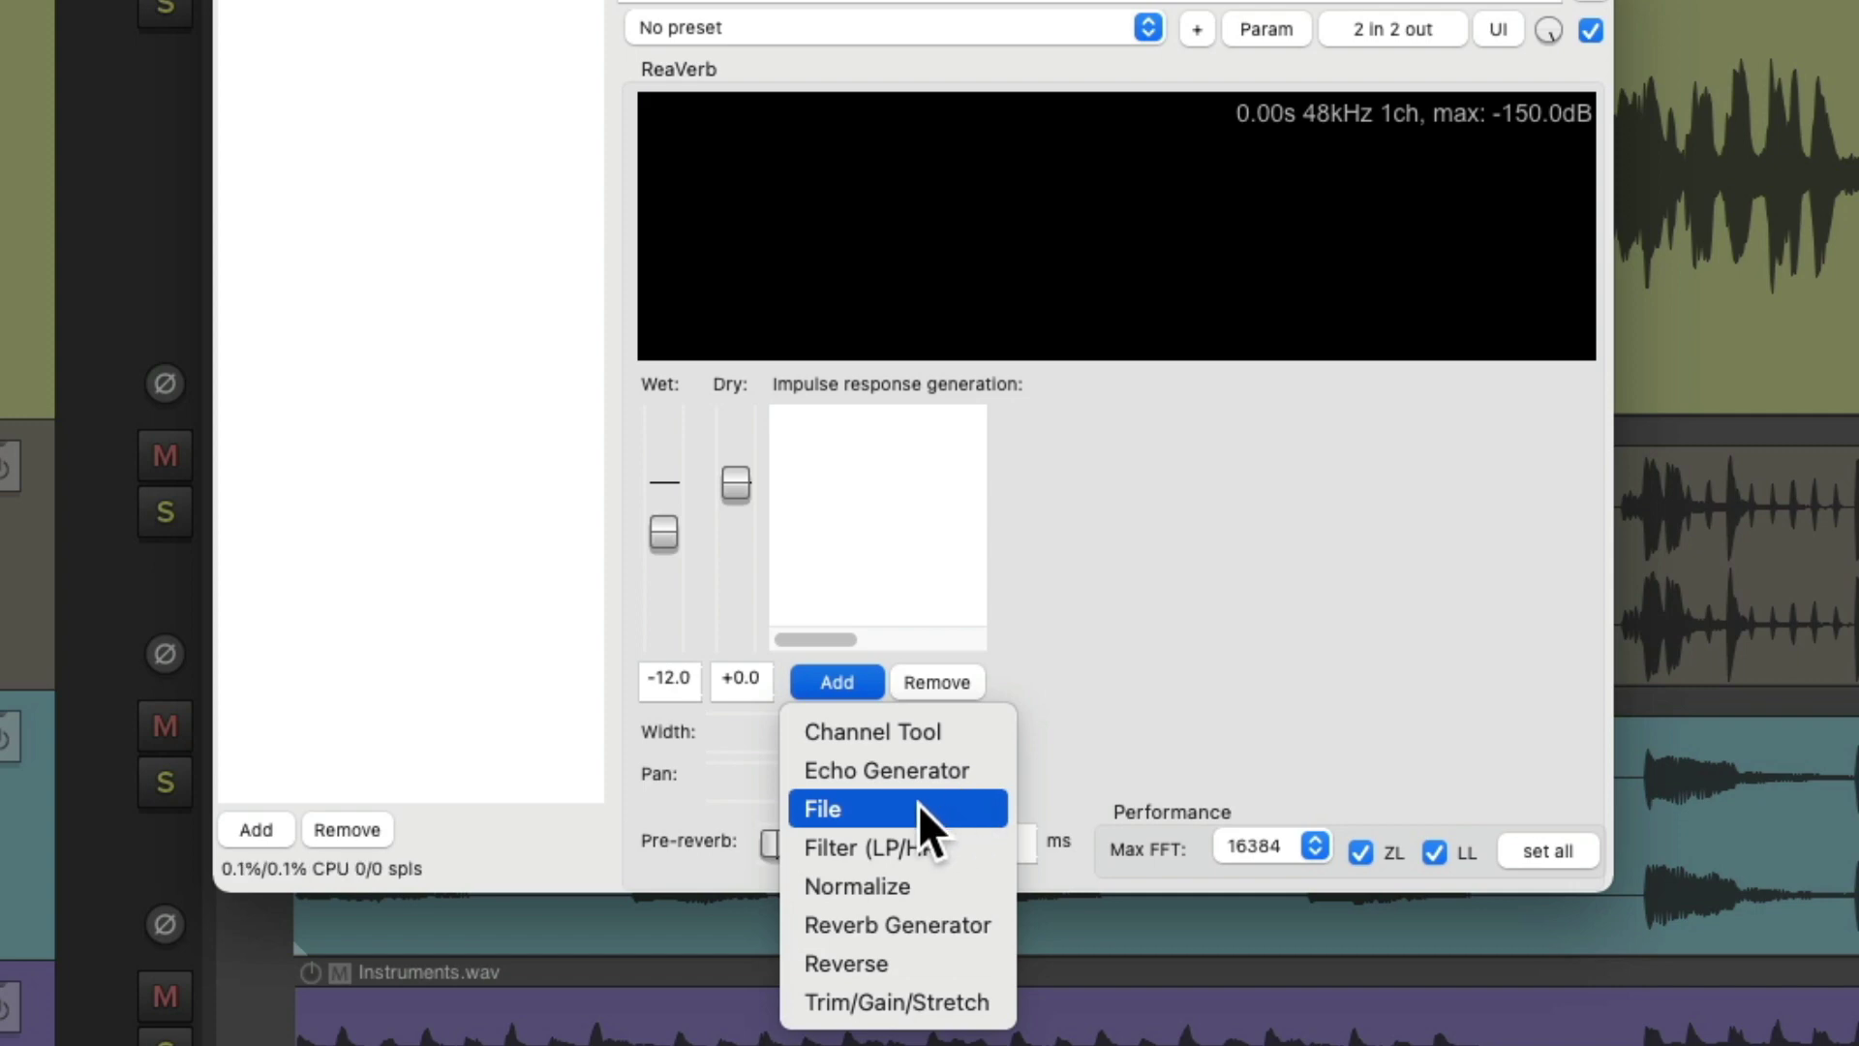
pyautogui.click(918, 803)
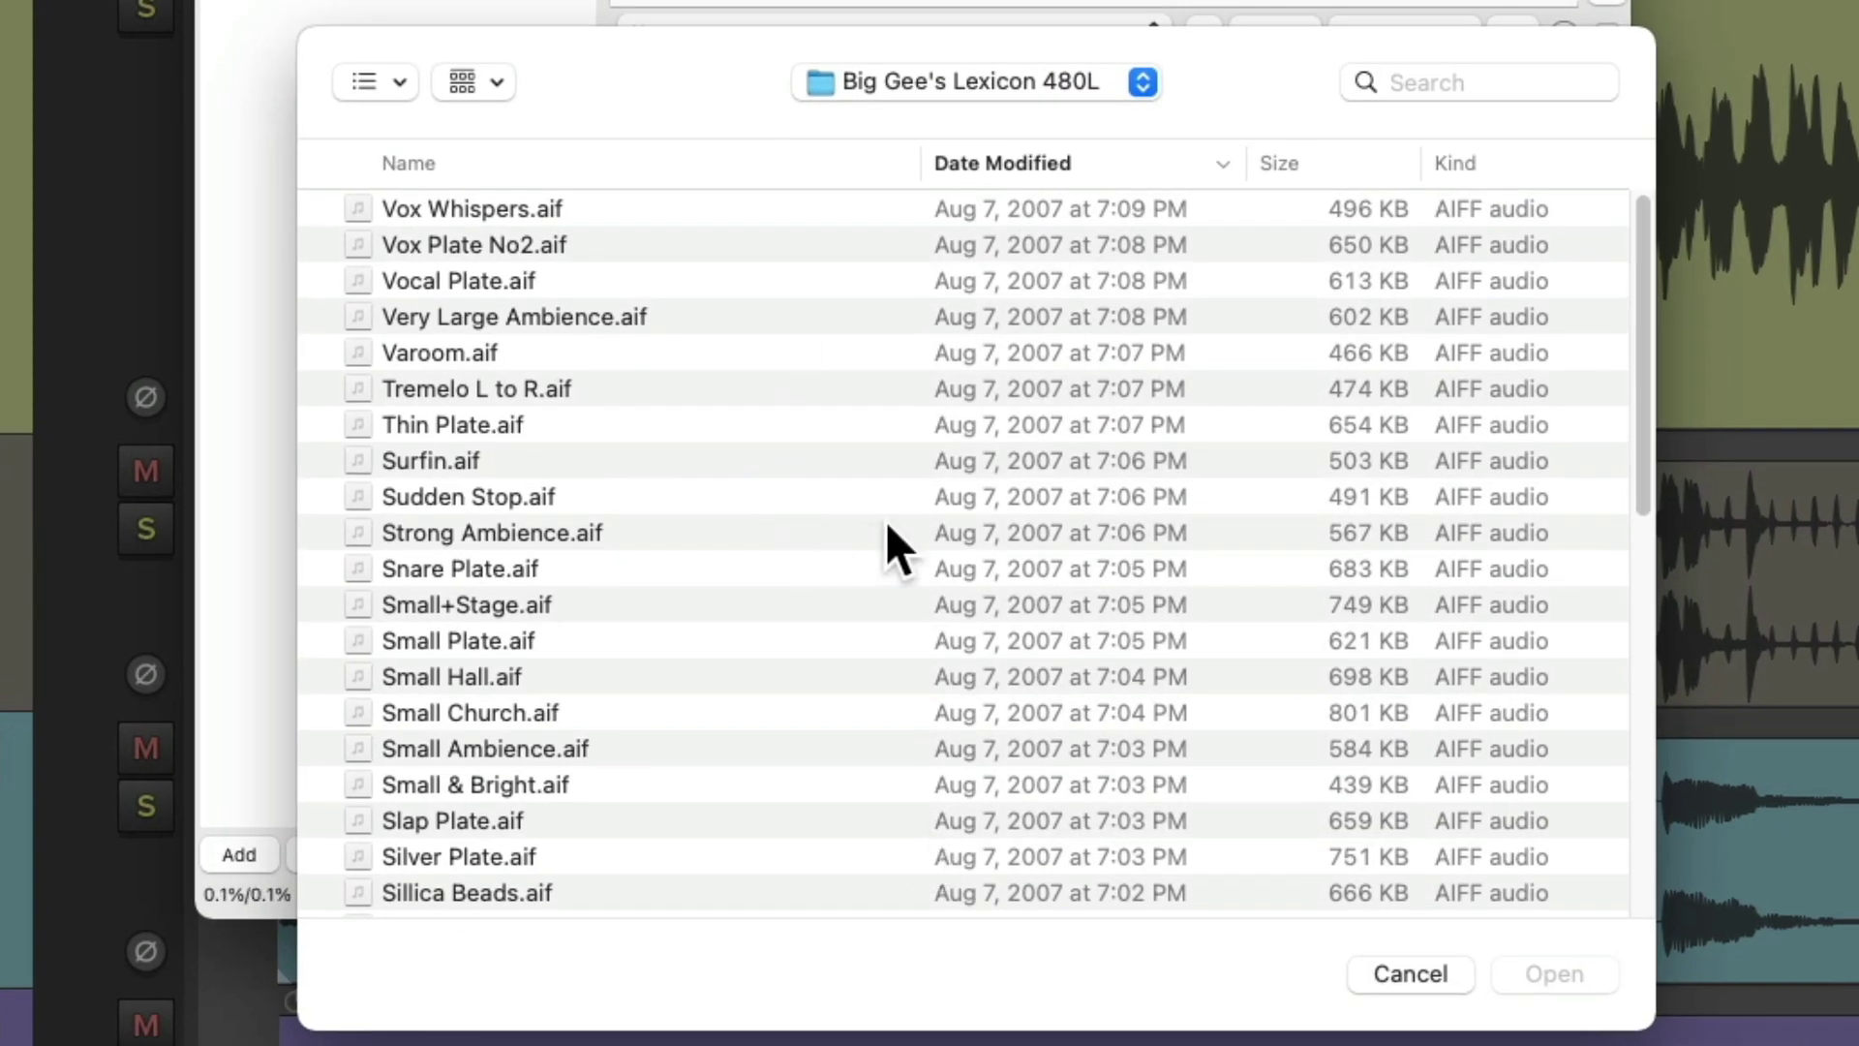
pyautogui.doubleClick(723, 501)
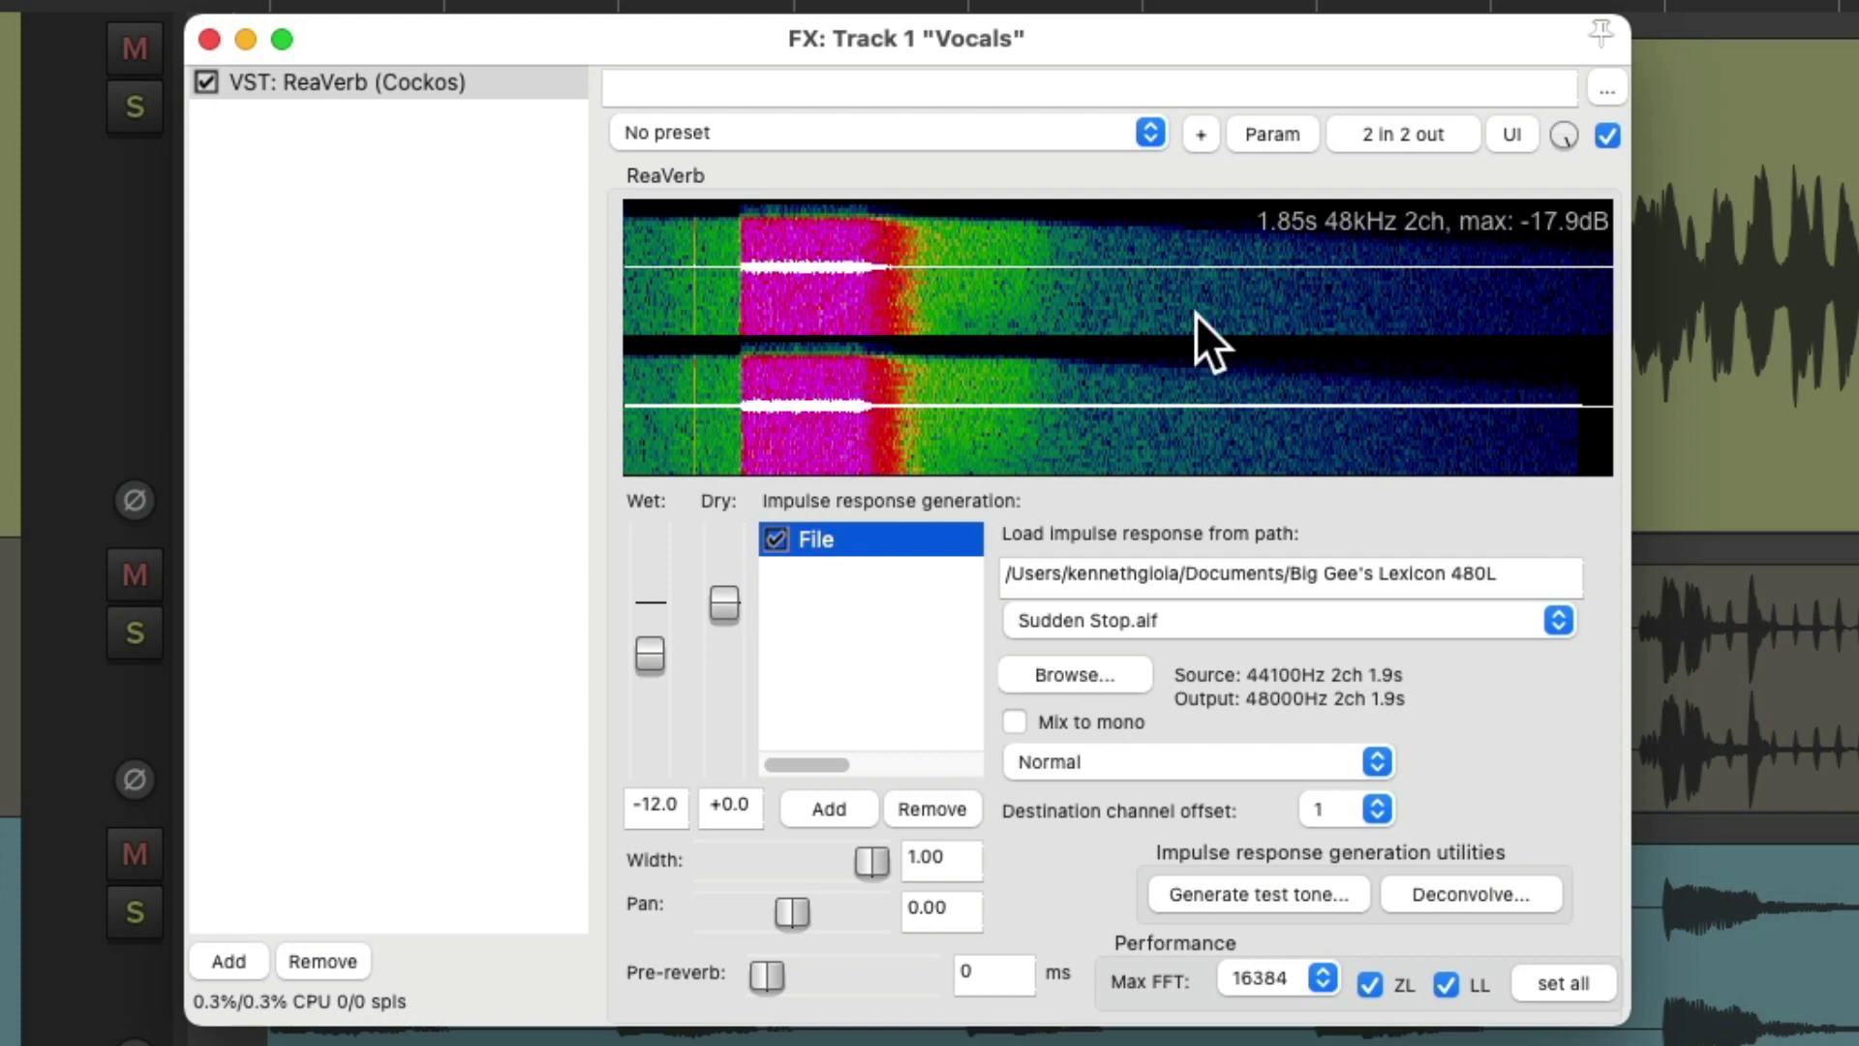
# Add an LP/HP filter stage and lower the lowpass to 8885 Hz.
pyautogui.click(819, 809)
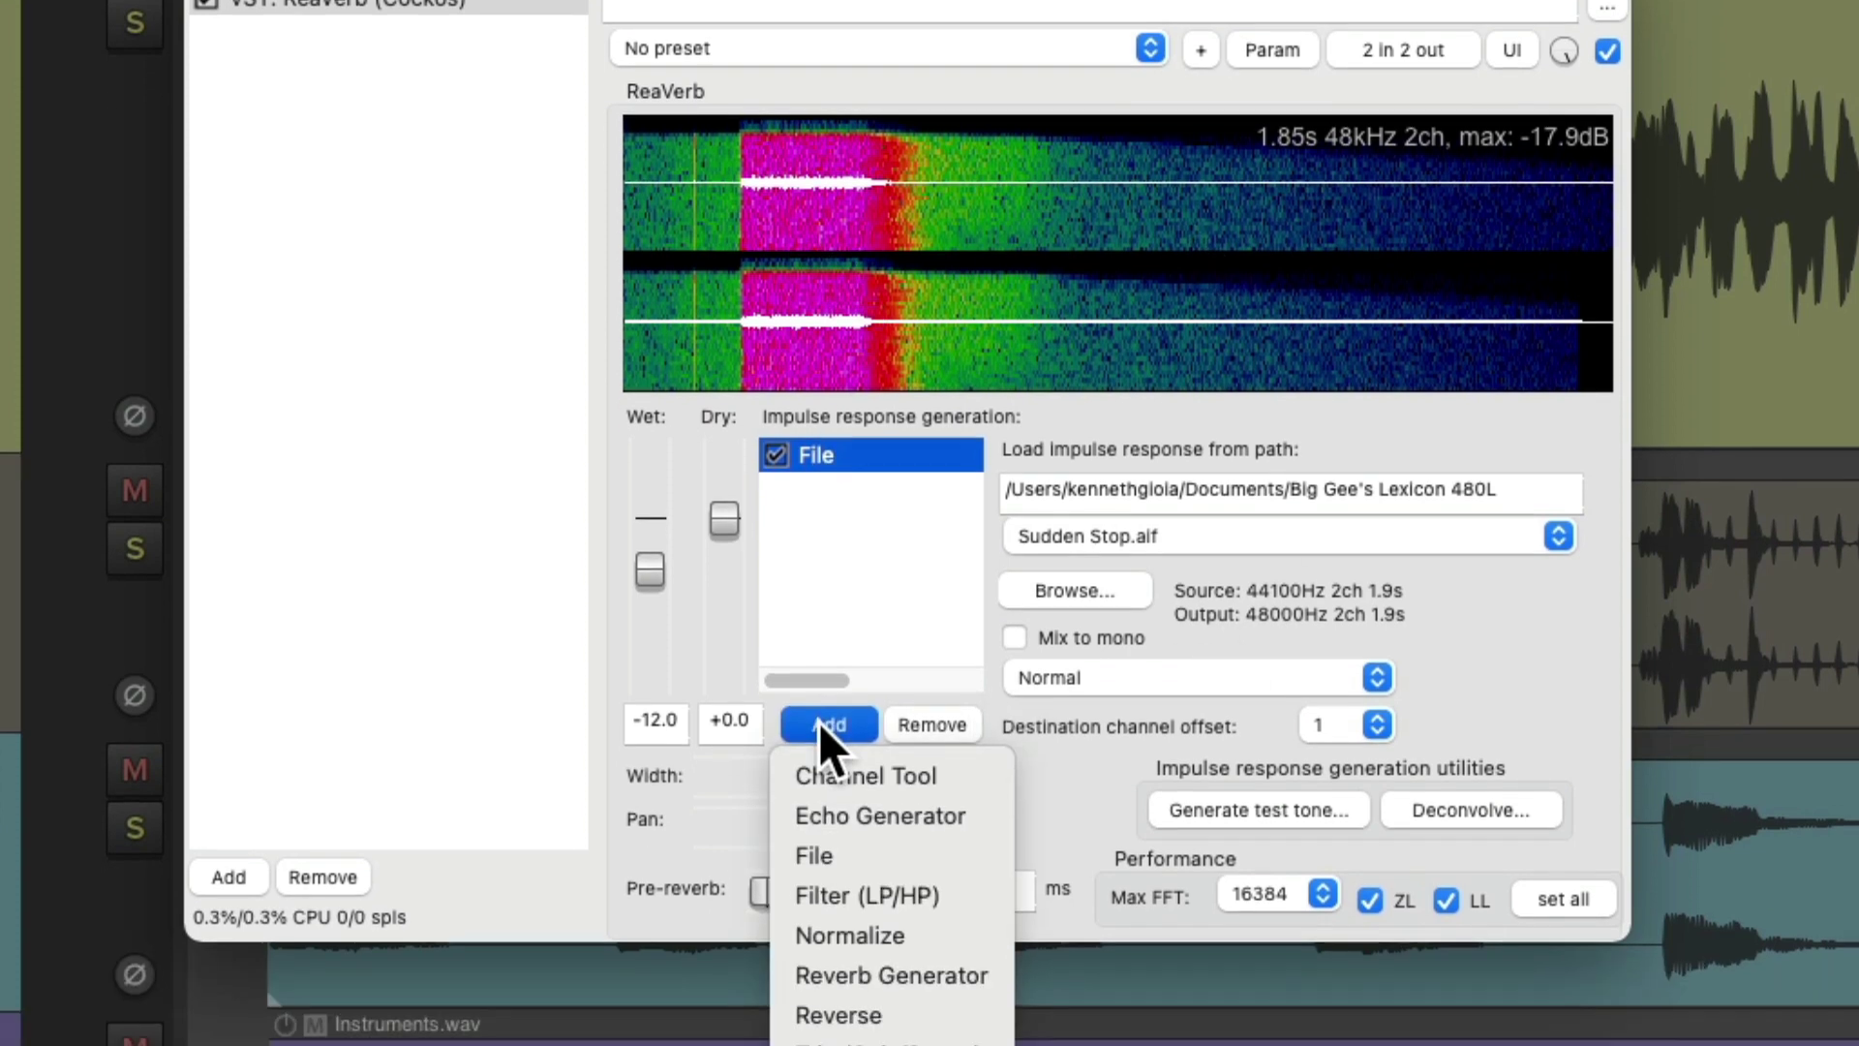
pyautogui.click(774, 987)
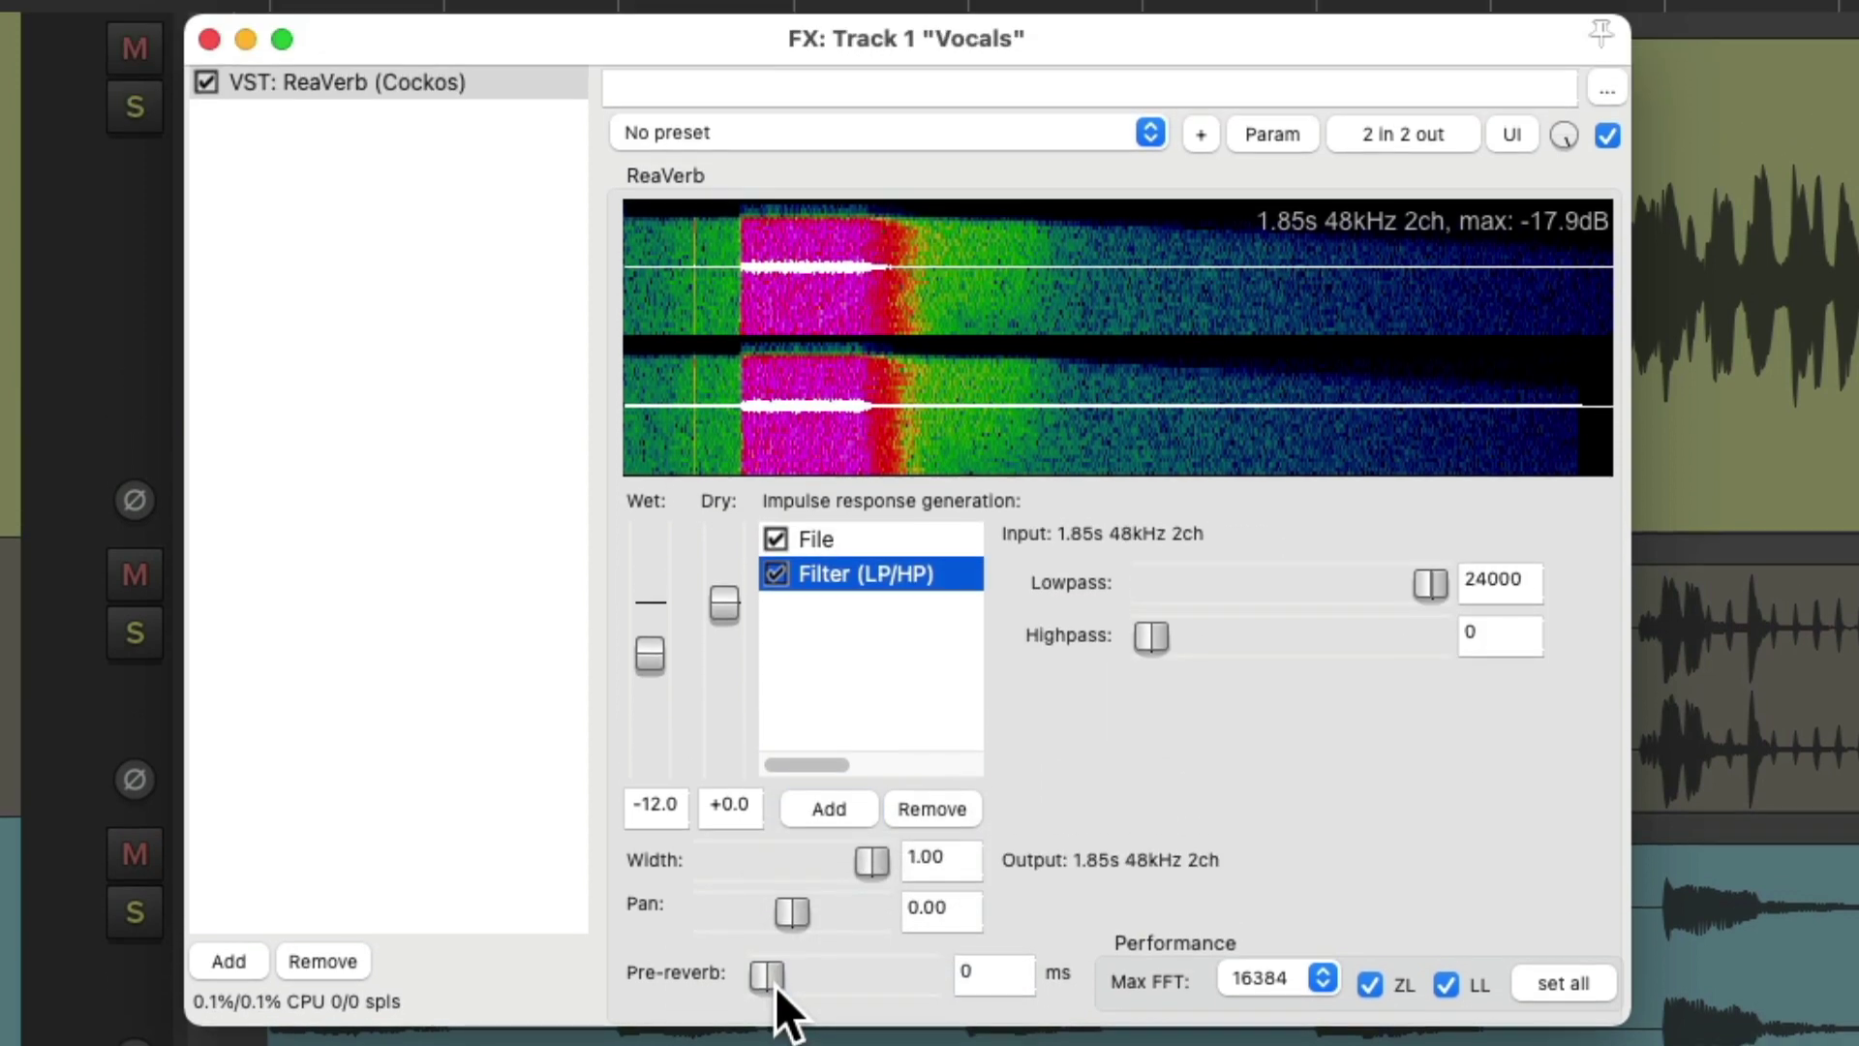
pyautogui.moveTo(1428, 586); pyautogui.dragTo(1220, 660)
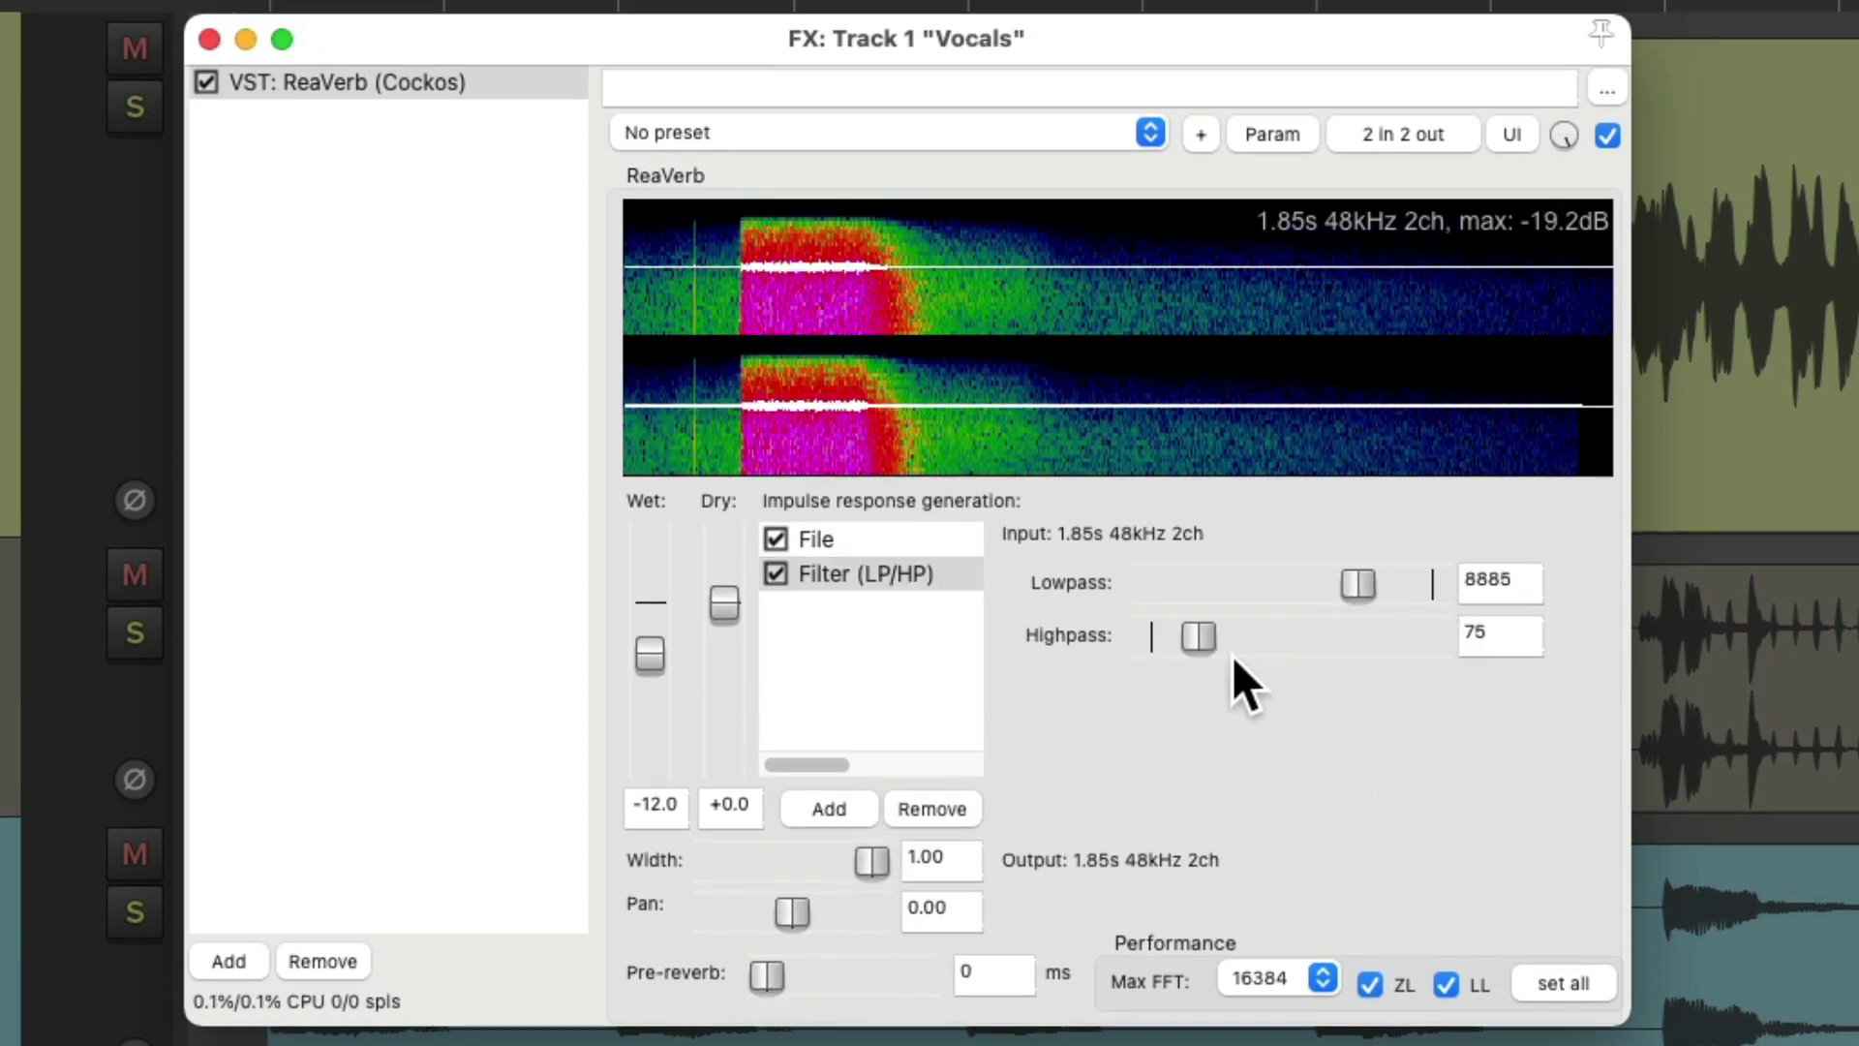
# Add a Trim/Gain/Stretch stage and shorten the stretch to 1.11.
pyautogui.click(851, 811)
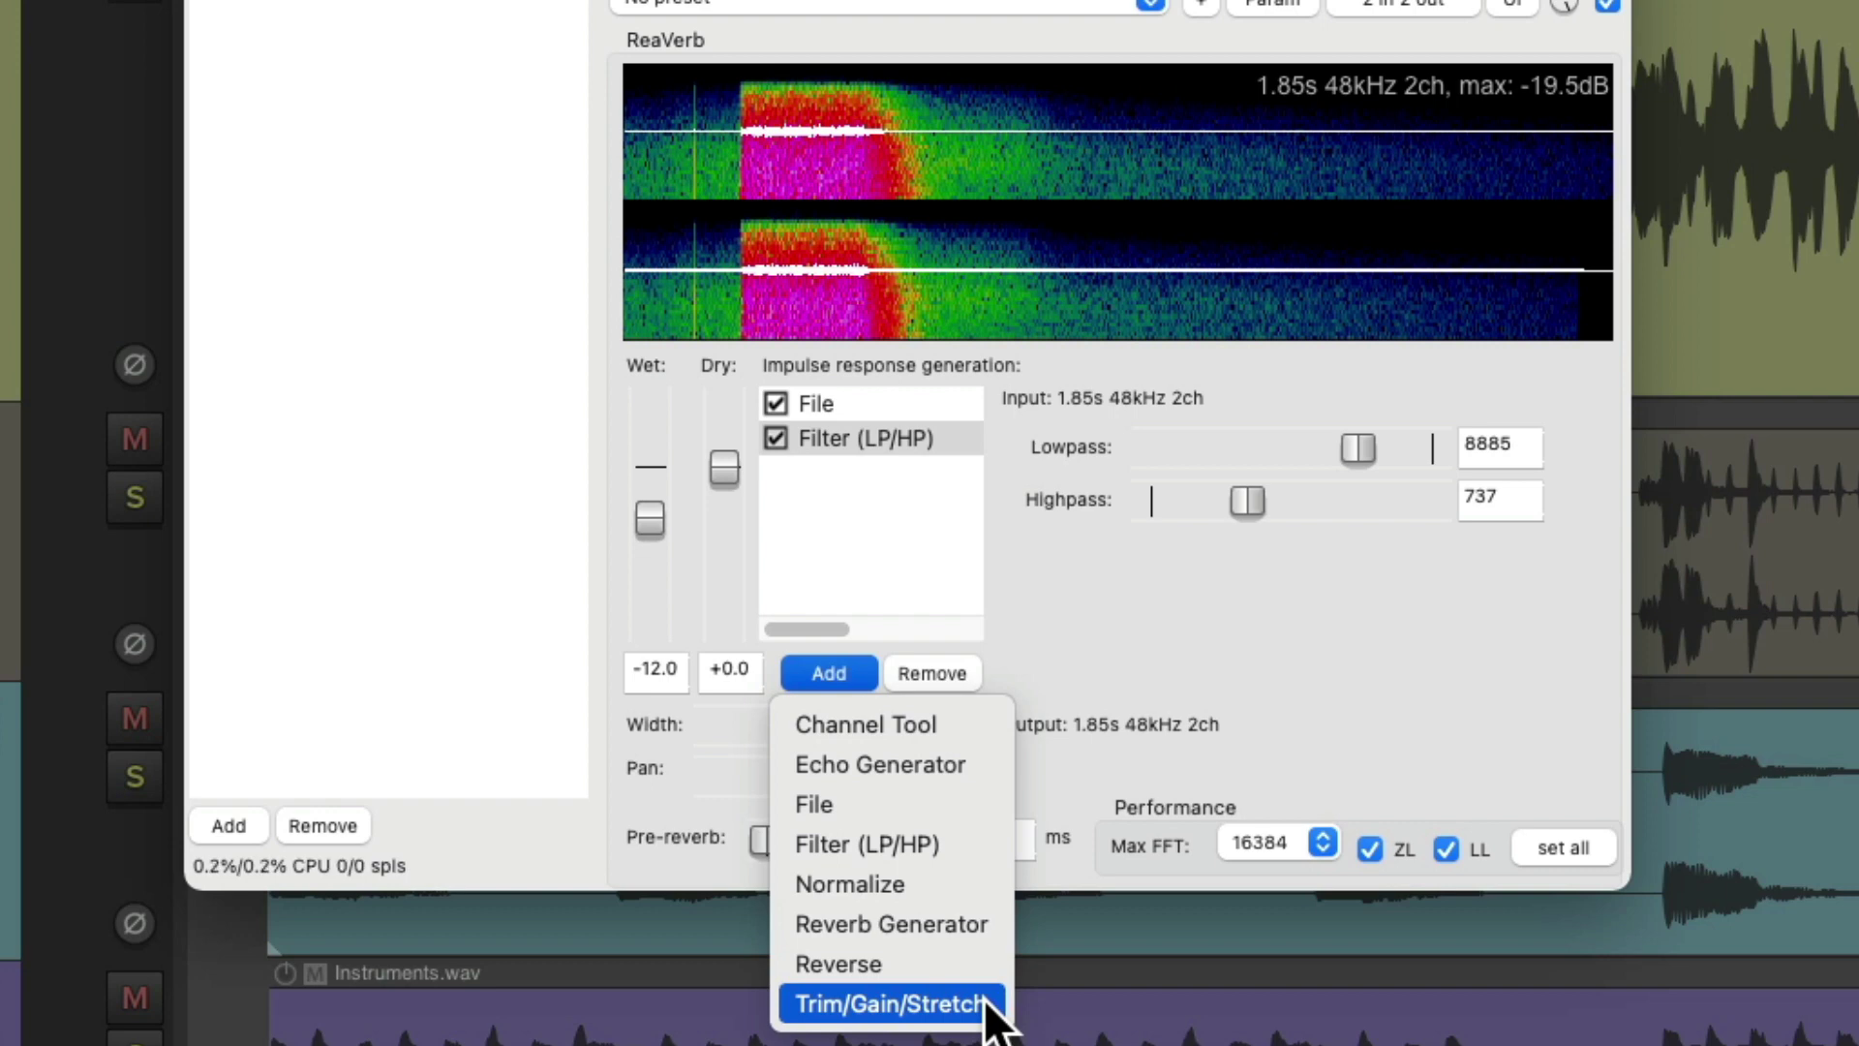
pyautogui.click(985, 1003)
pyautogui.moveTo(1286, 738)
pyautogui.mouseDown()
pyautogui.moveTo(1397, 726)
pyautogui.moveTo(1280, 724)
pyautogui.mouseUp()
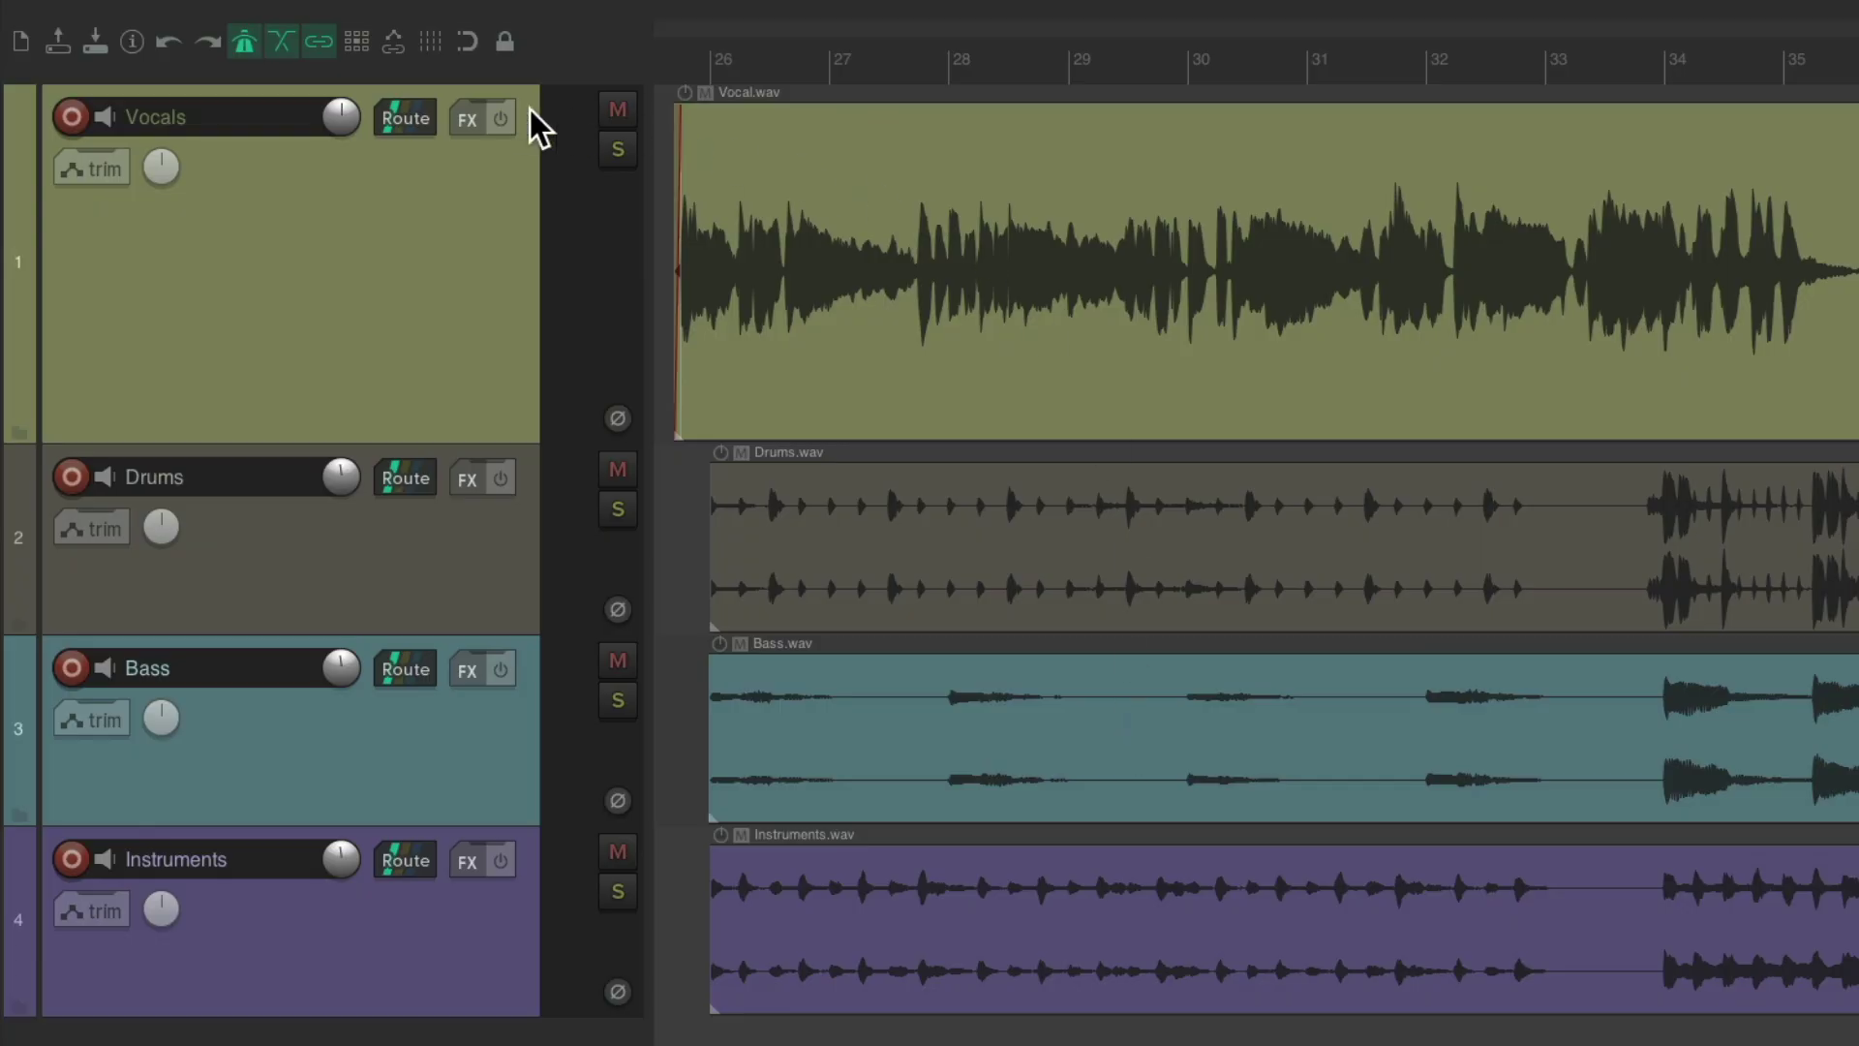
# Add ReaVerbate from the Cockos plugins to the Vocals track.
pyautogui.click(466, 120)
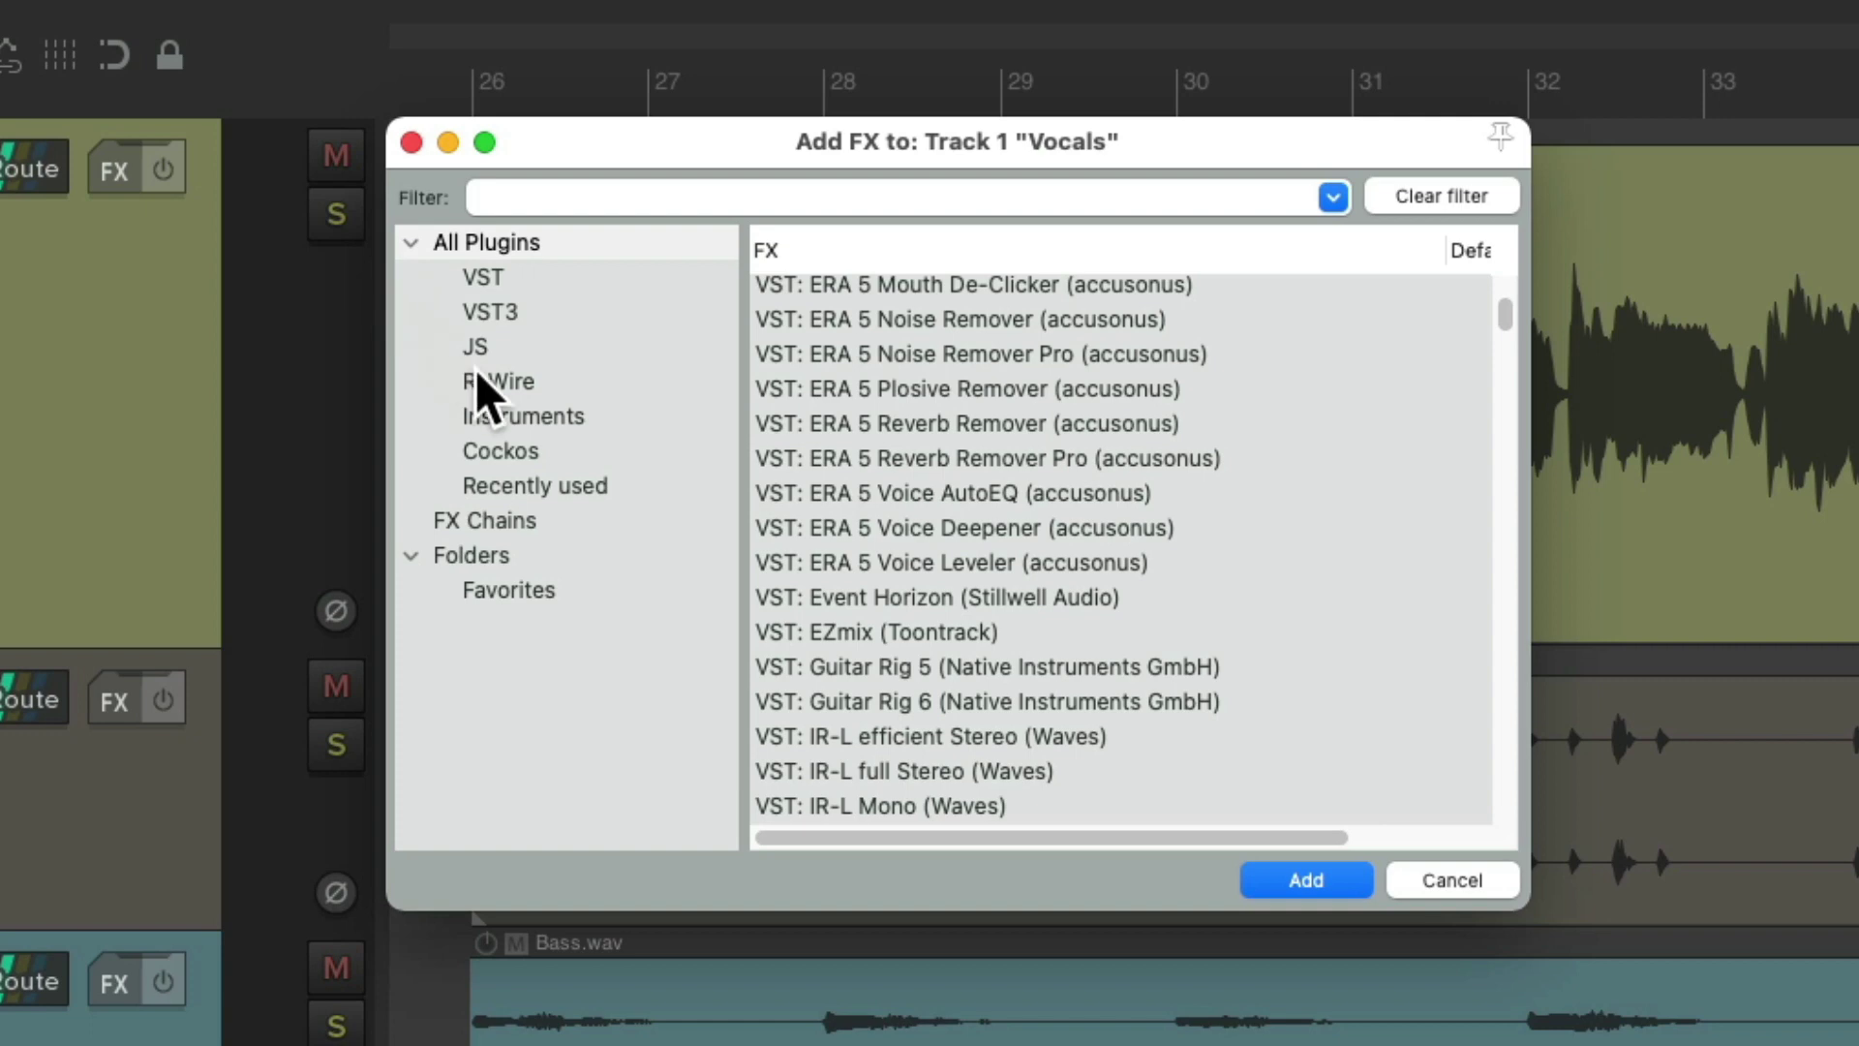
pyautogui.click(542, 450)
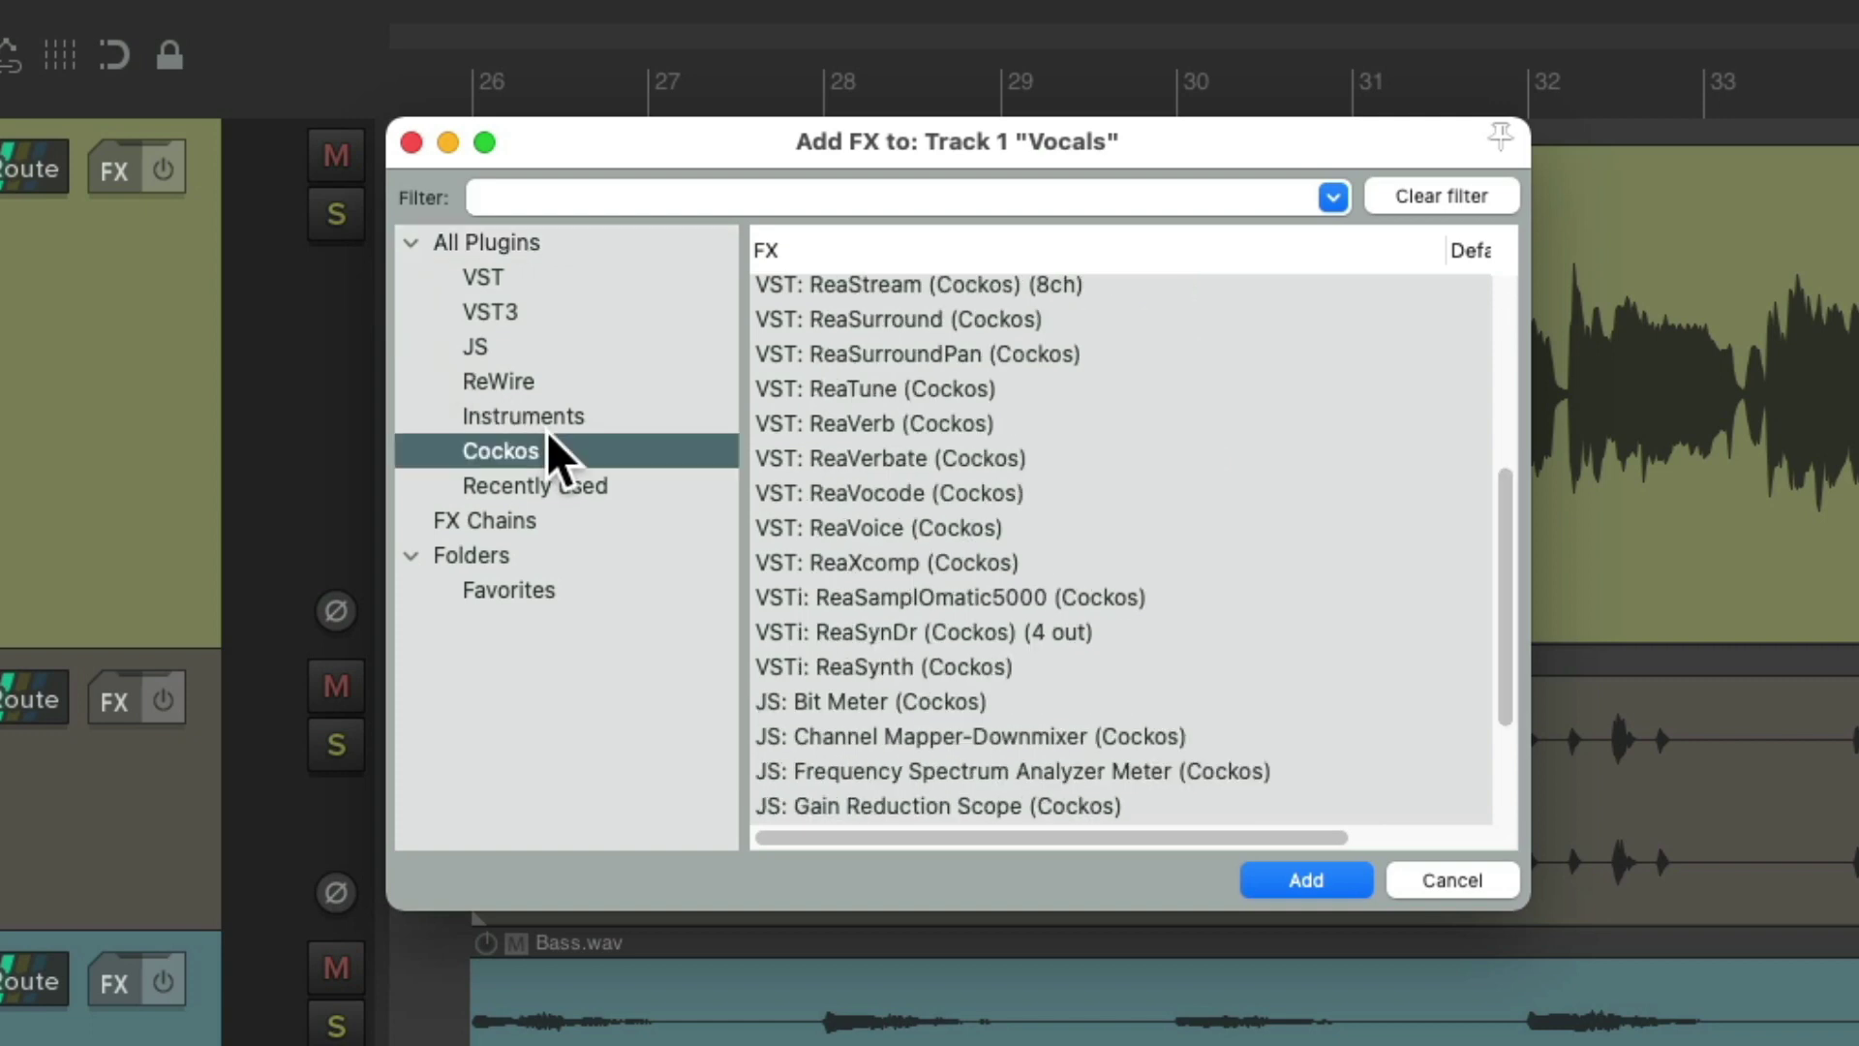
pyautogui.click(1043, 461)
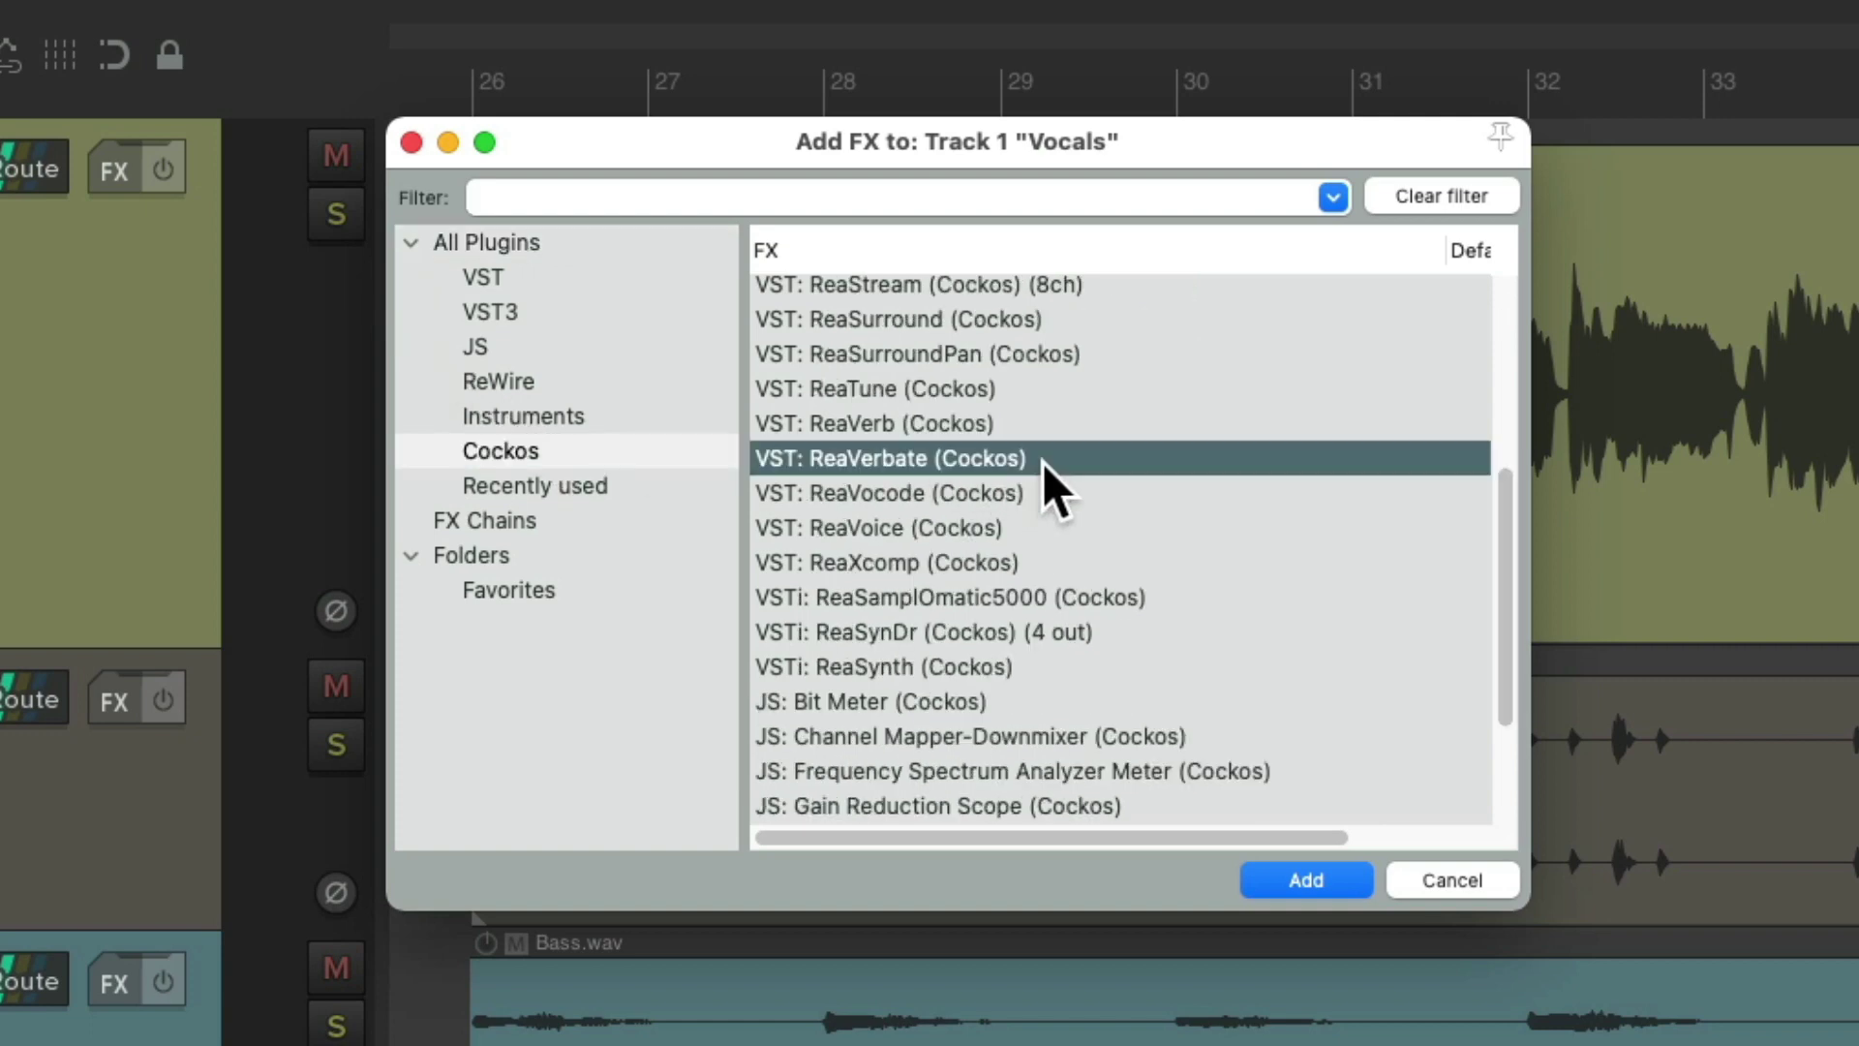
pyautogui.doubleClick(949, 463)
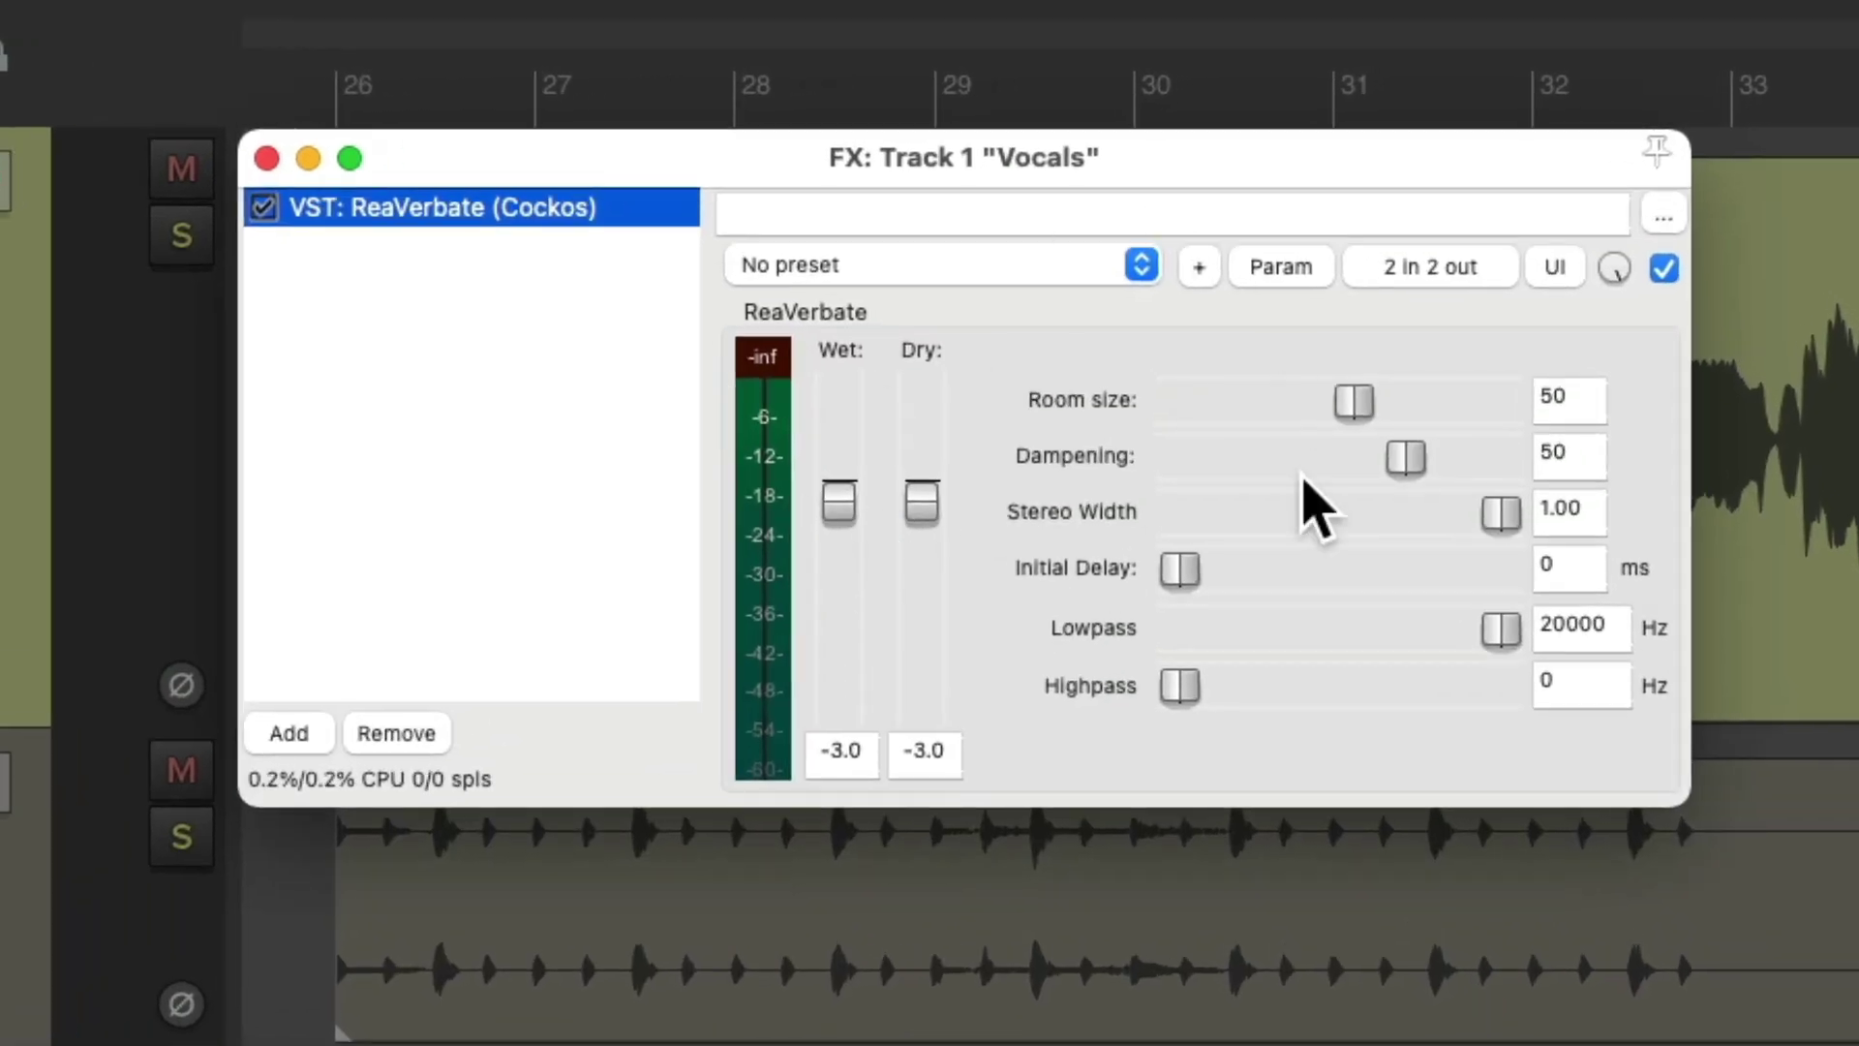
# Set ReaVerbate to wet -19.4, room size 70, dampening 8, lowpass 4819 Hz, highpass 793 Hz.
pyautogui.moveTo(835, 508); pyautogui.dragTo(836, 595)
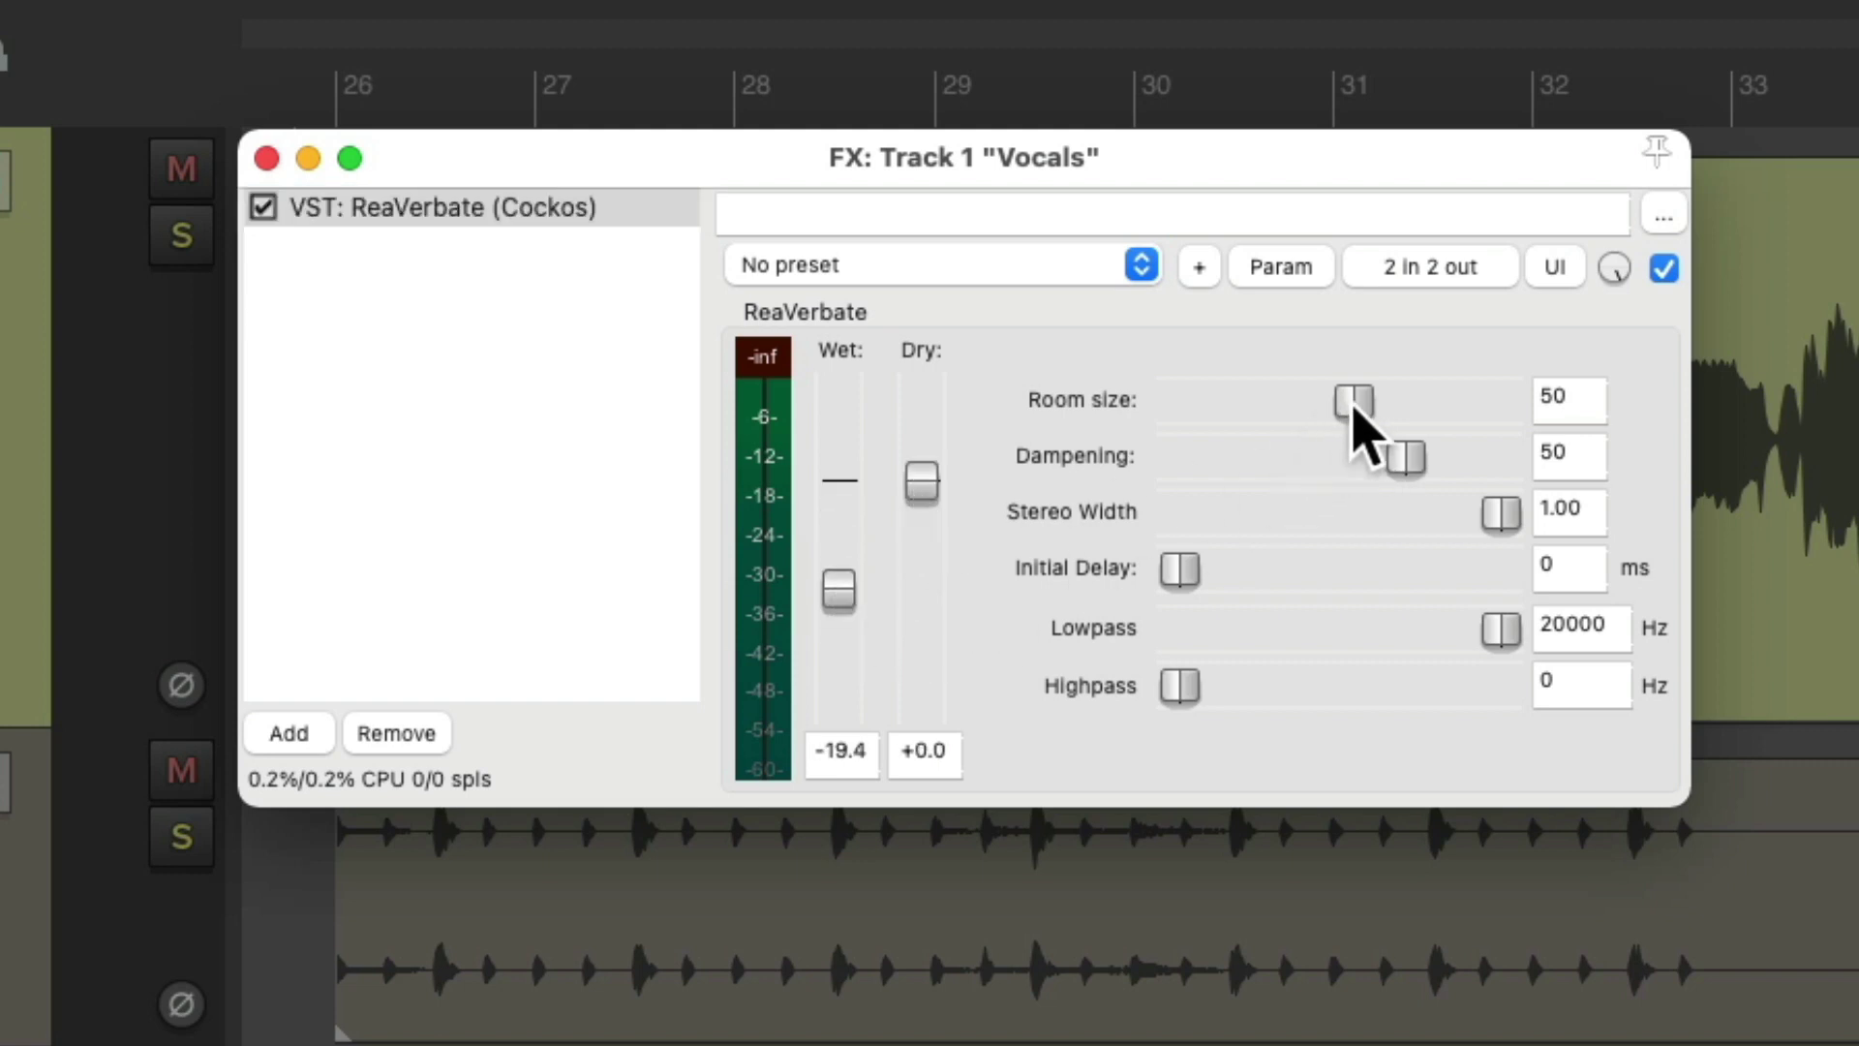
pyautogui.moveTo(1353, 401)
pyautogui.mouseDown()
pyautogui.moveTo(1431, 401)
pyautogui.moveTo(1322, 459)
pyautogui.mouseUp()
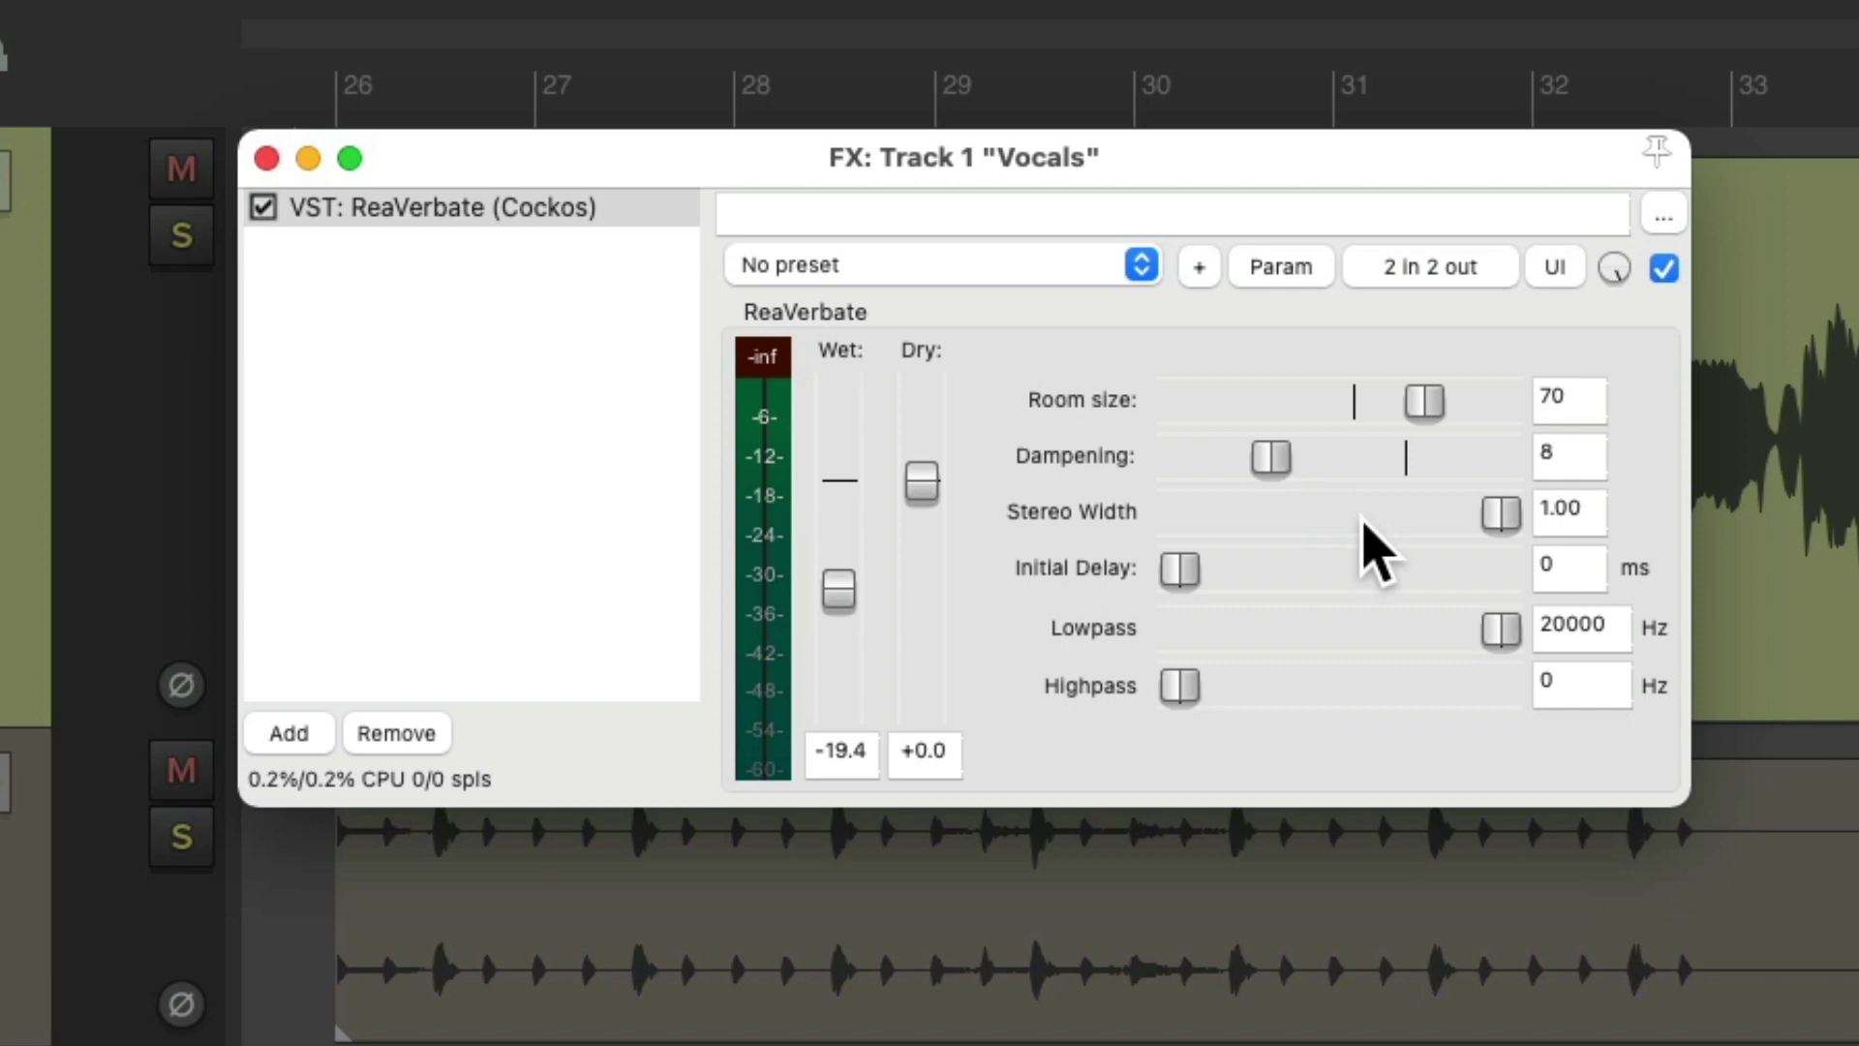
pyautogui.moveTo(1502, 631); pyautogui.dragTo(1396, 635)
pyautogui.moveTo(1177, 685); pyautogui.dragTo(1288, 695)
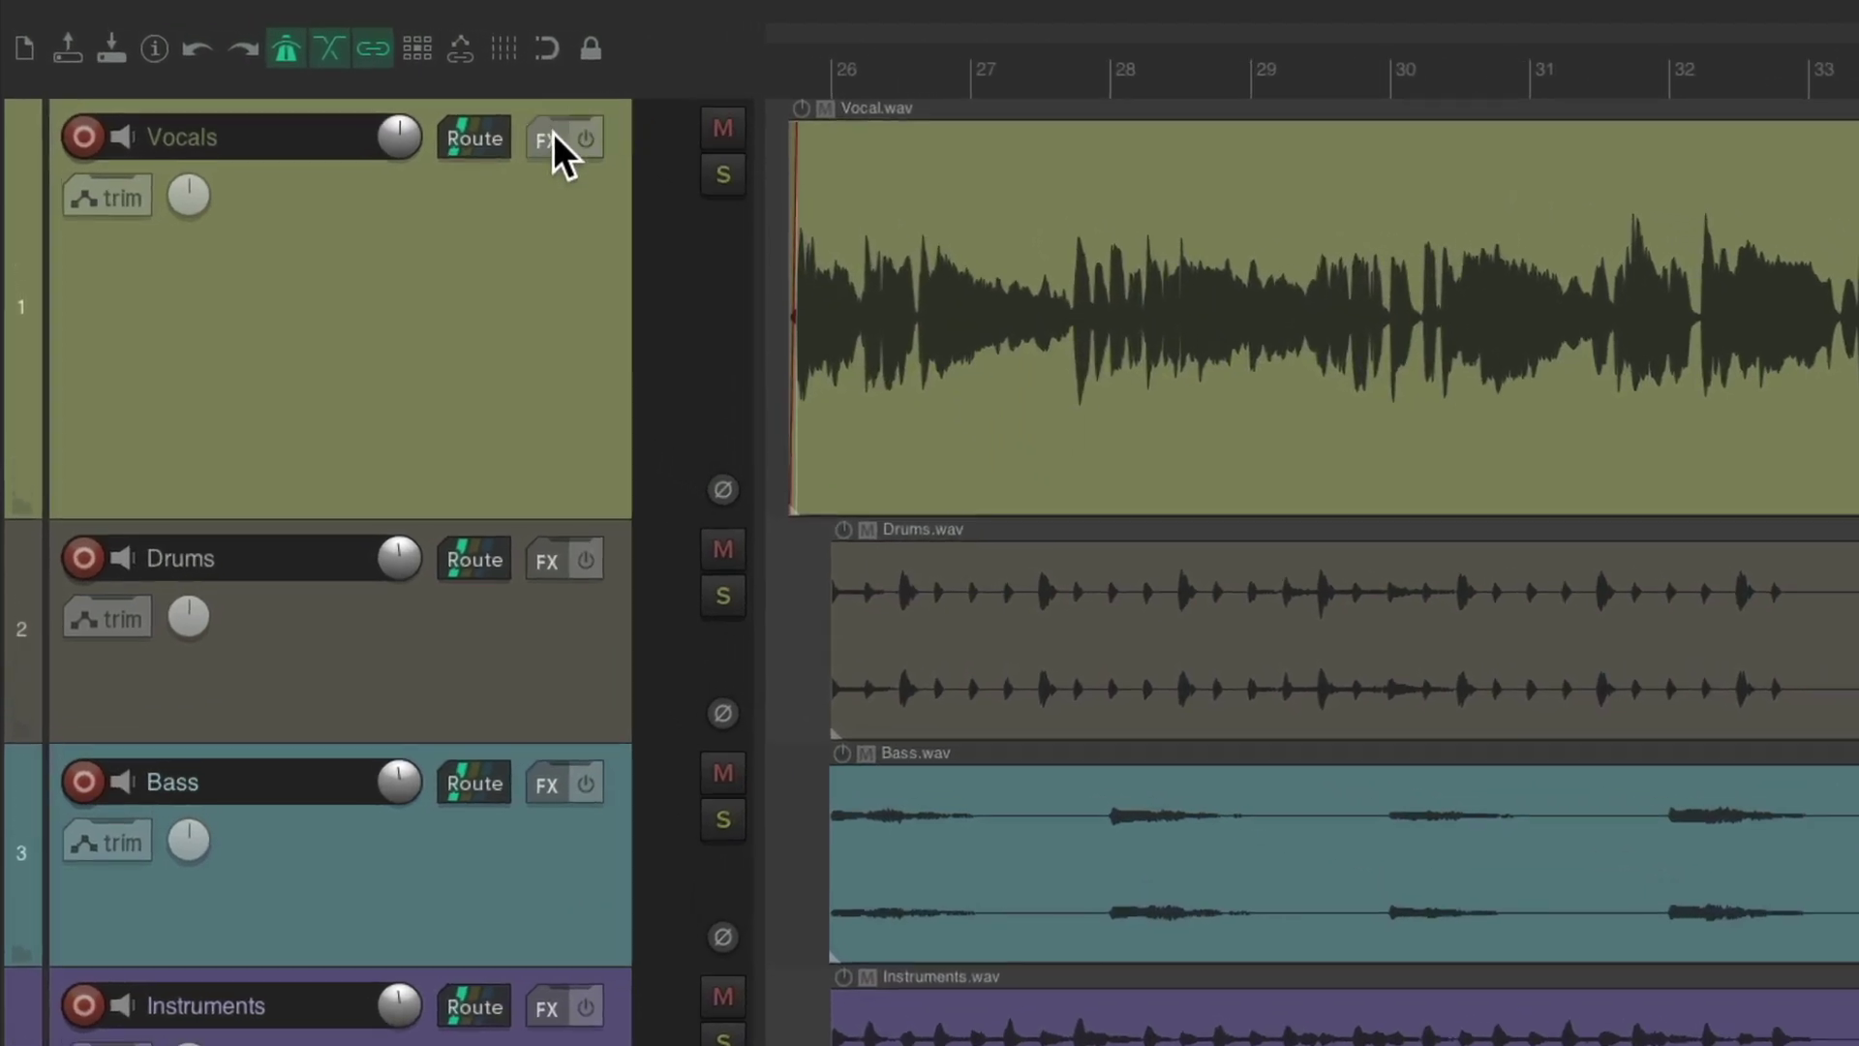
# Bring up the Vocals Add FX list filtered to Cockos plugins with ReaDelay selected.
pyautogui.click(468, 119)
pyautogui.click(793, 385)
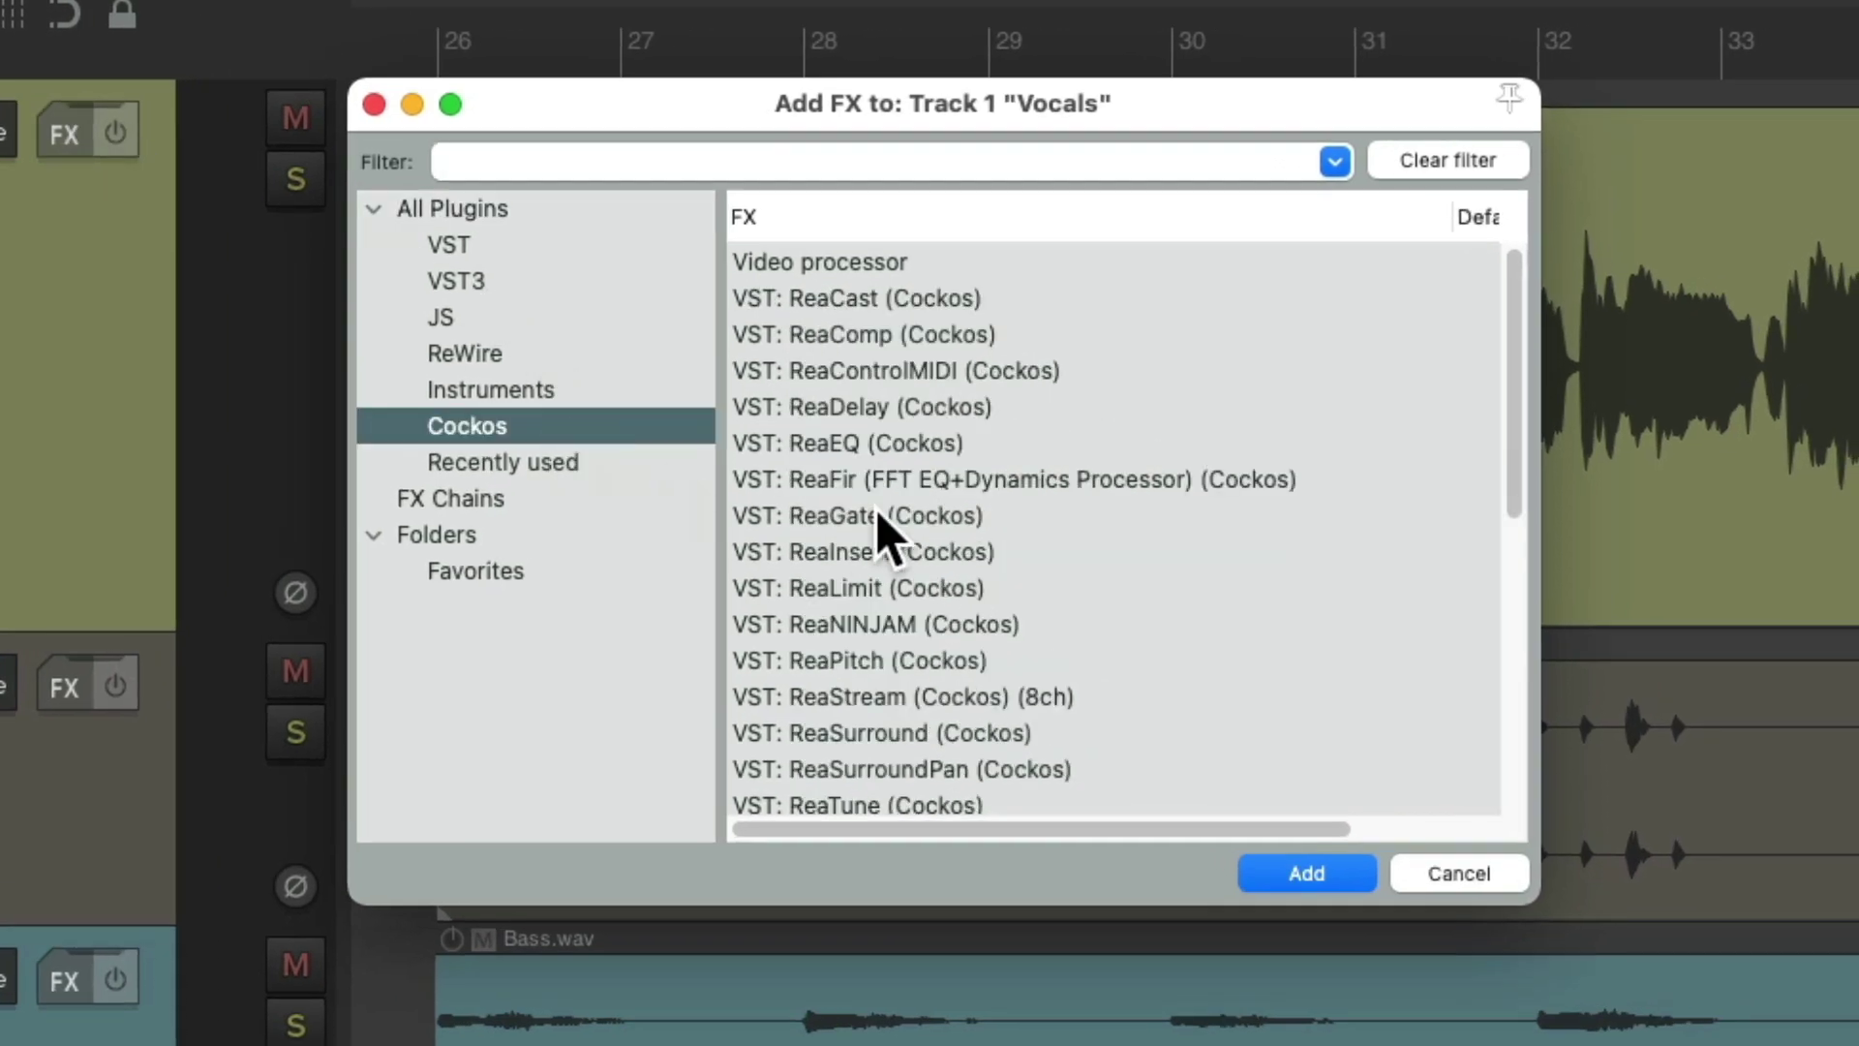
pyautogui.click(1019, 406)
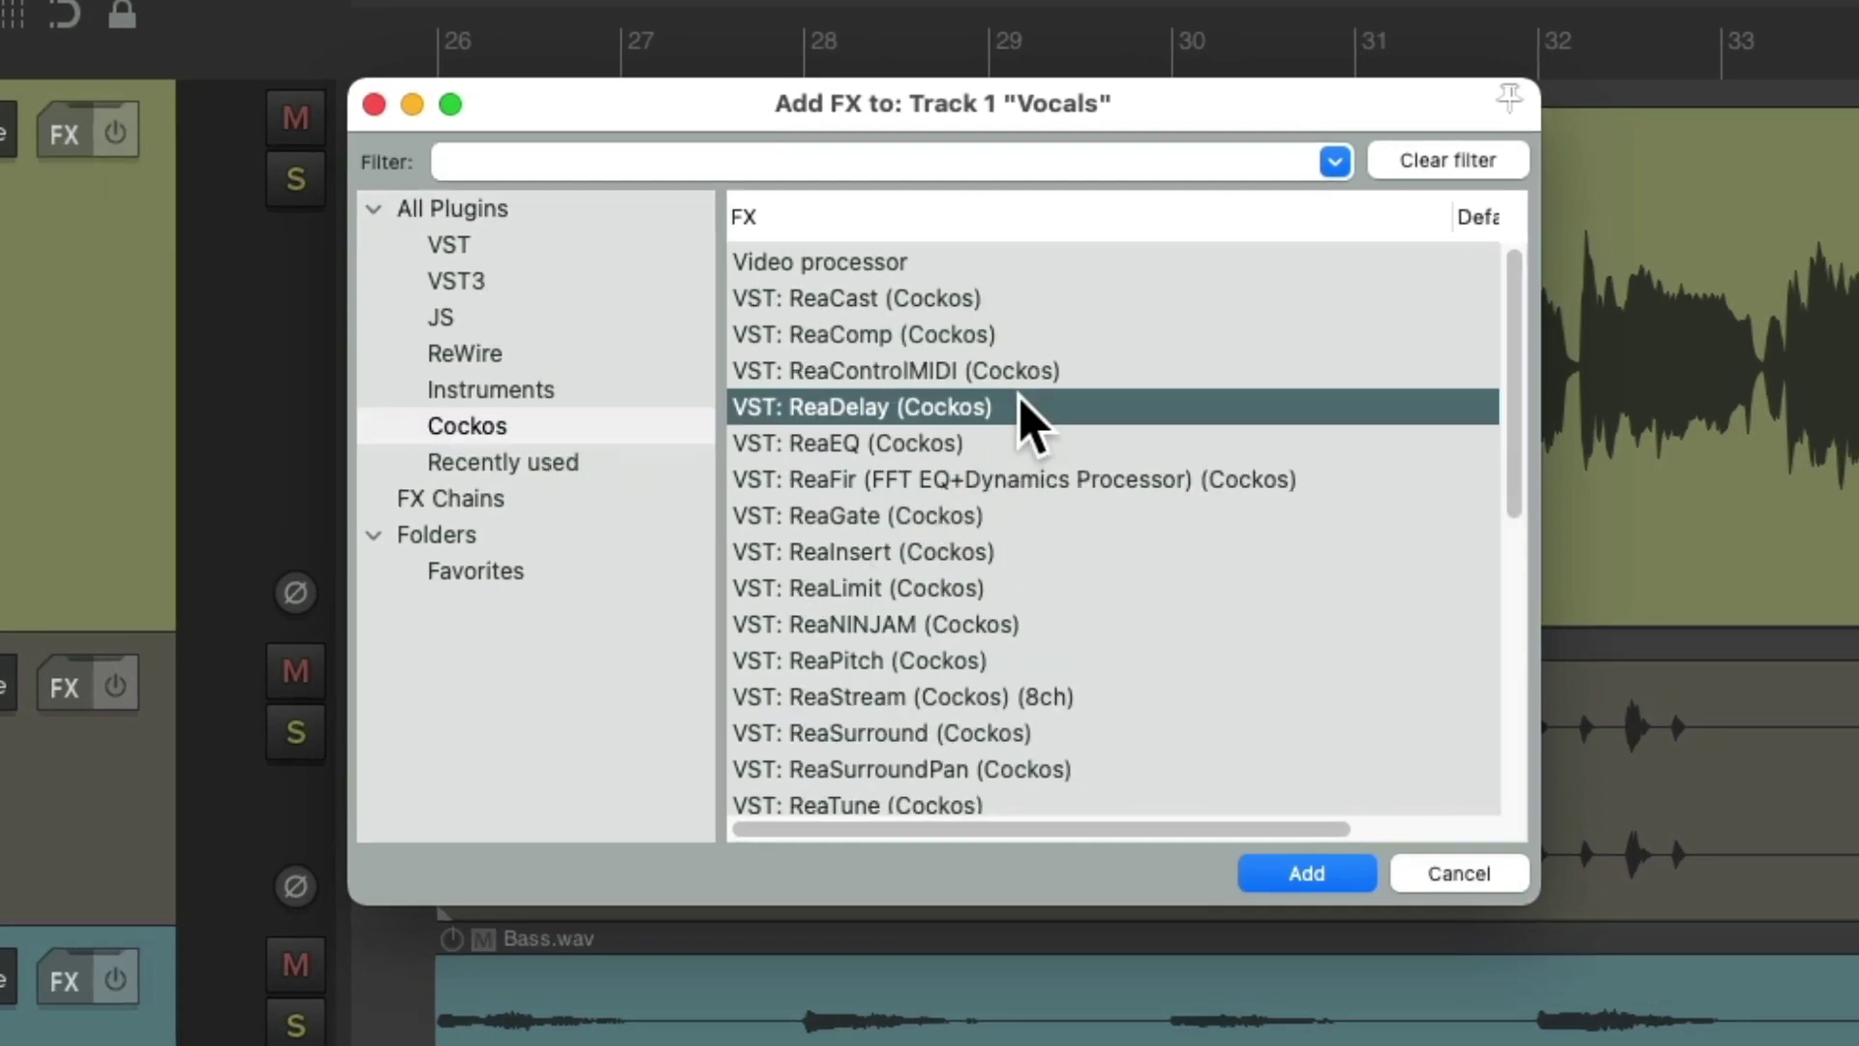
# Add ReaDelay with wet/dry -8.3, 0 ms time, -10.4 dB feedback, 5100 Hz lowpass, 2949 Hz highpass.
pyautogui.doubleClick(903, 409)
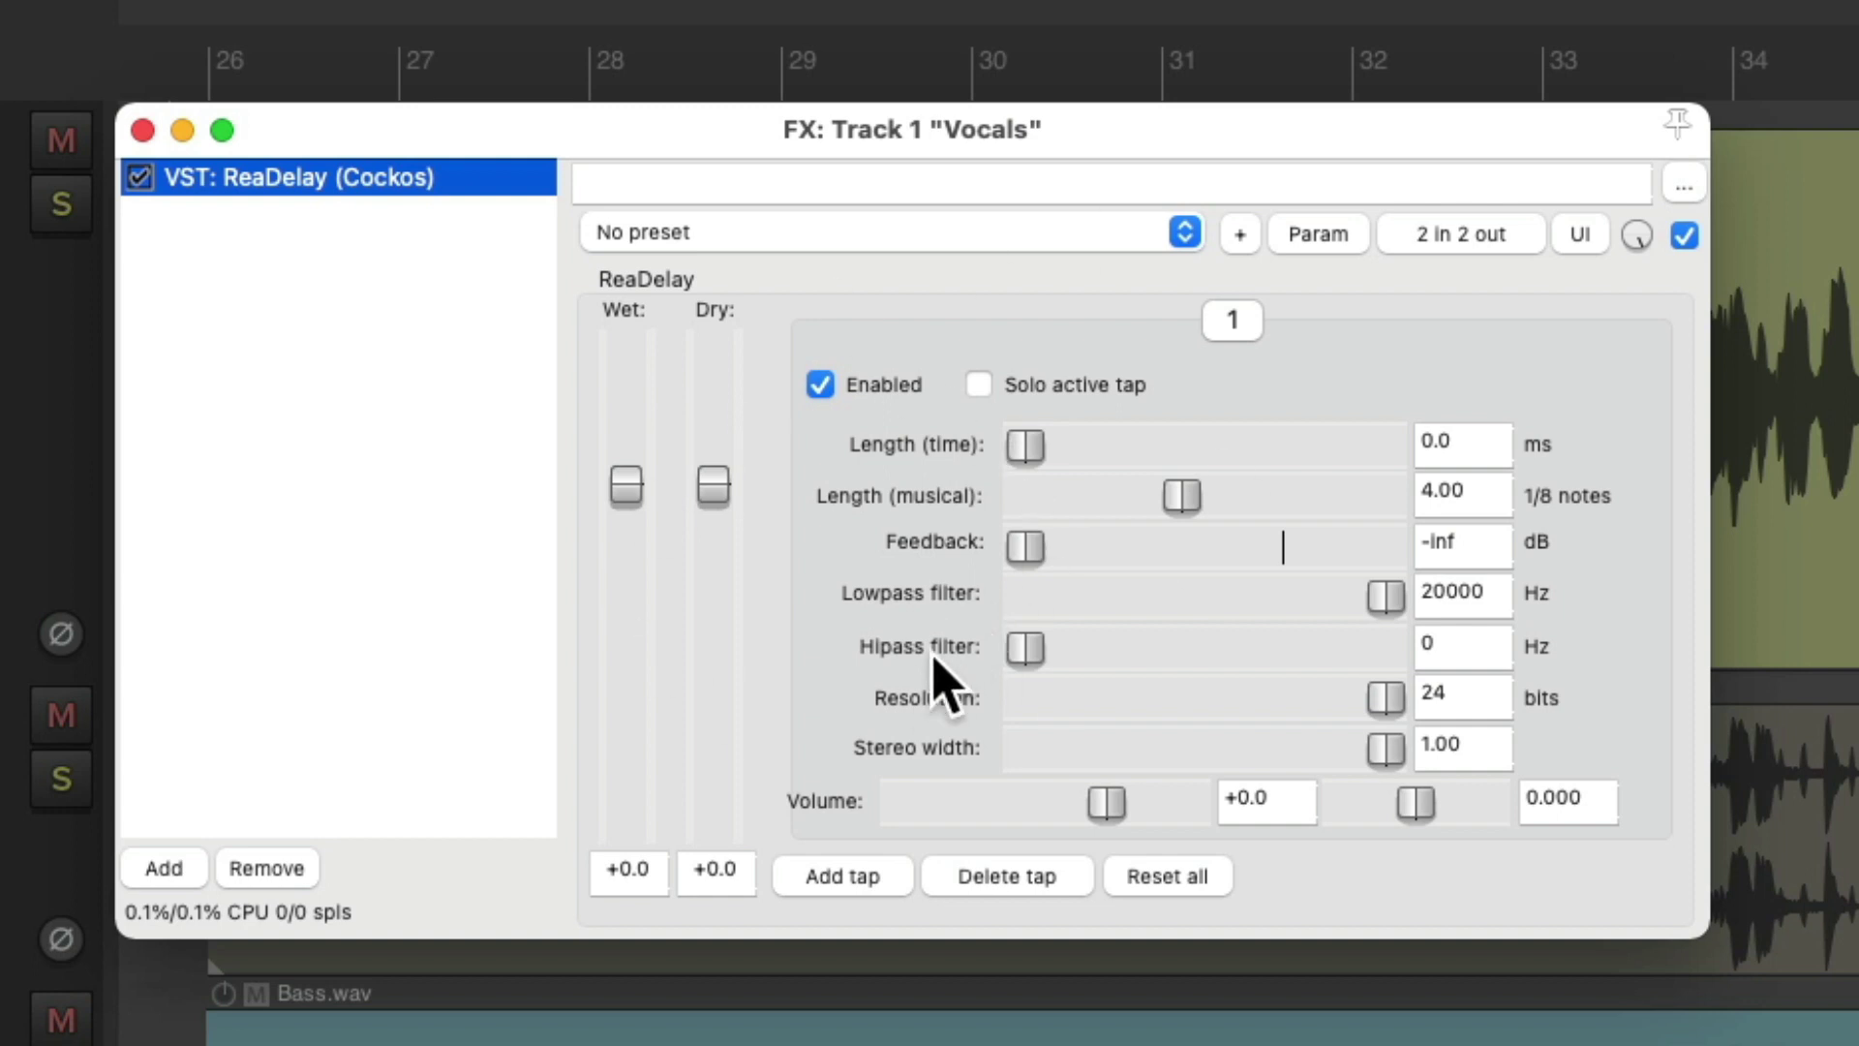
pyautogui.moveTo(625, 484); pyautogui.dragTo(624, 566)
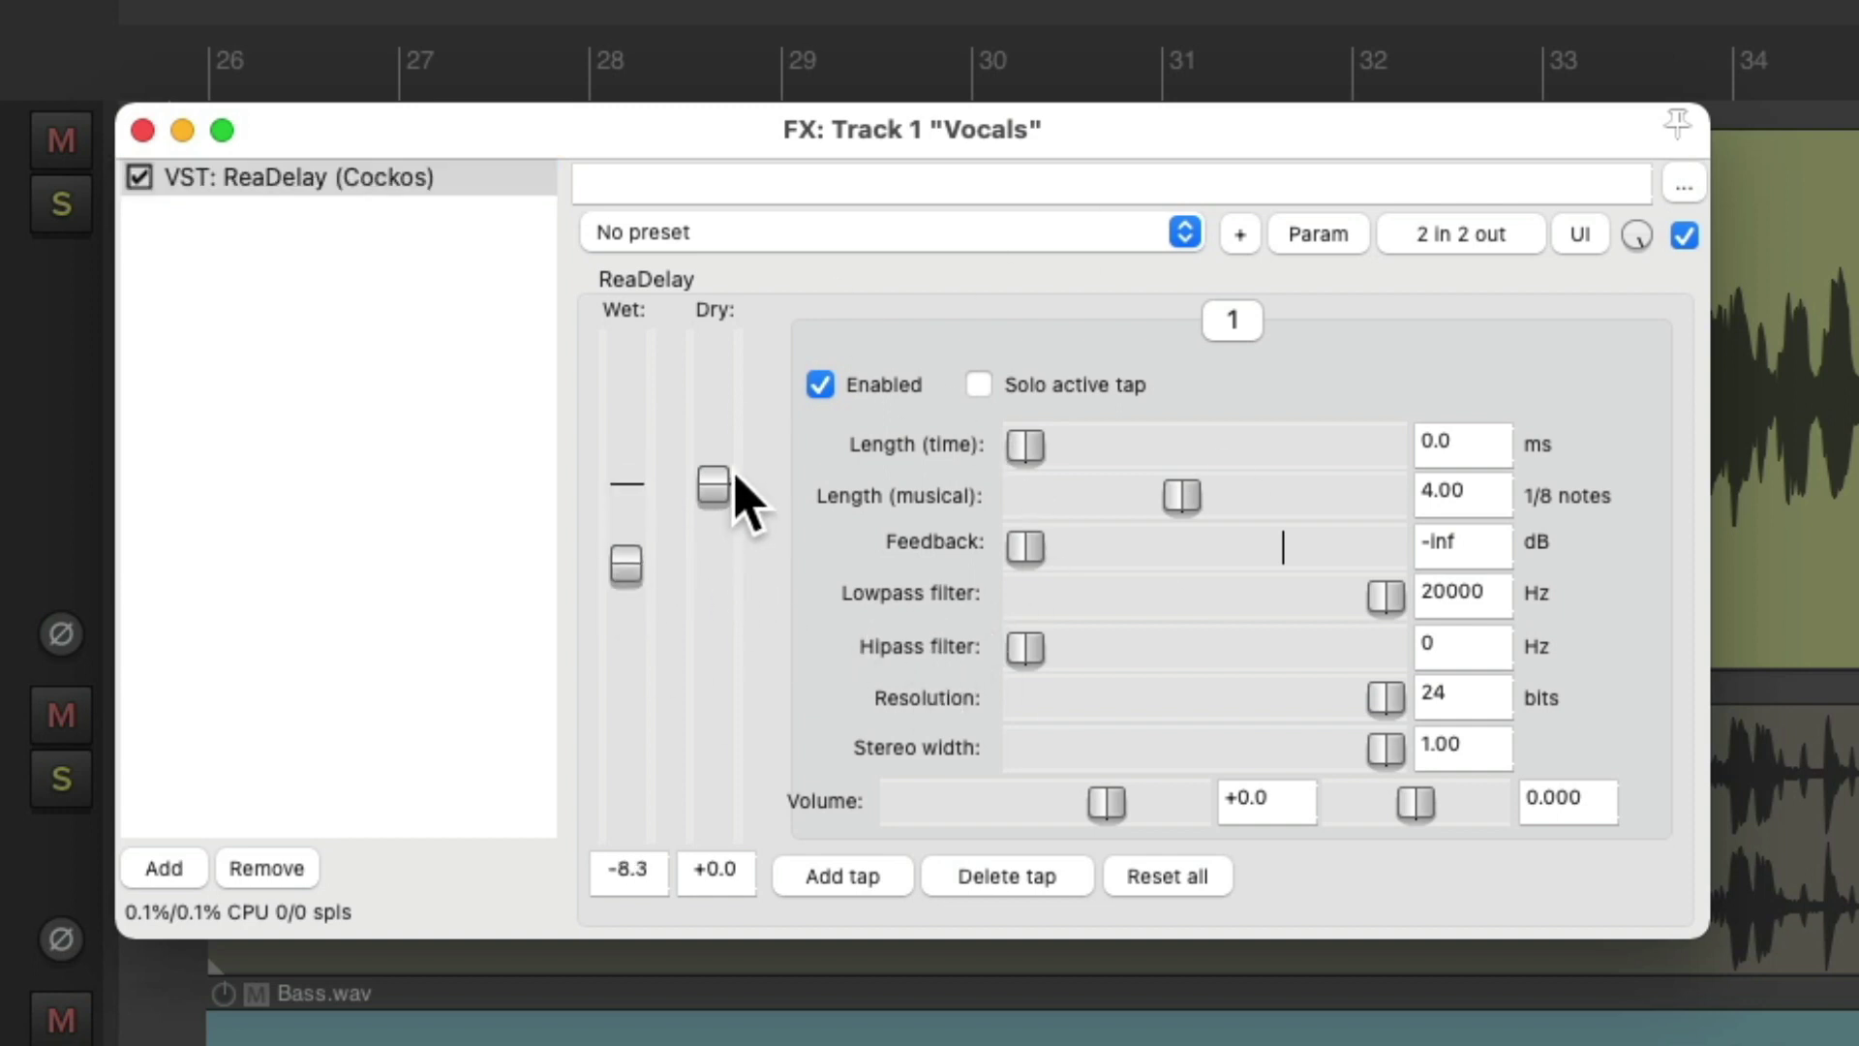
pyautogui.moveTo(734, 473); pyautogui.dragTo(719, 567)
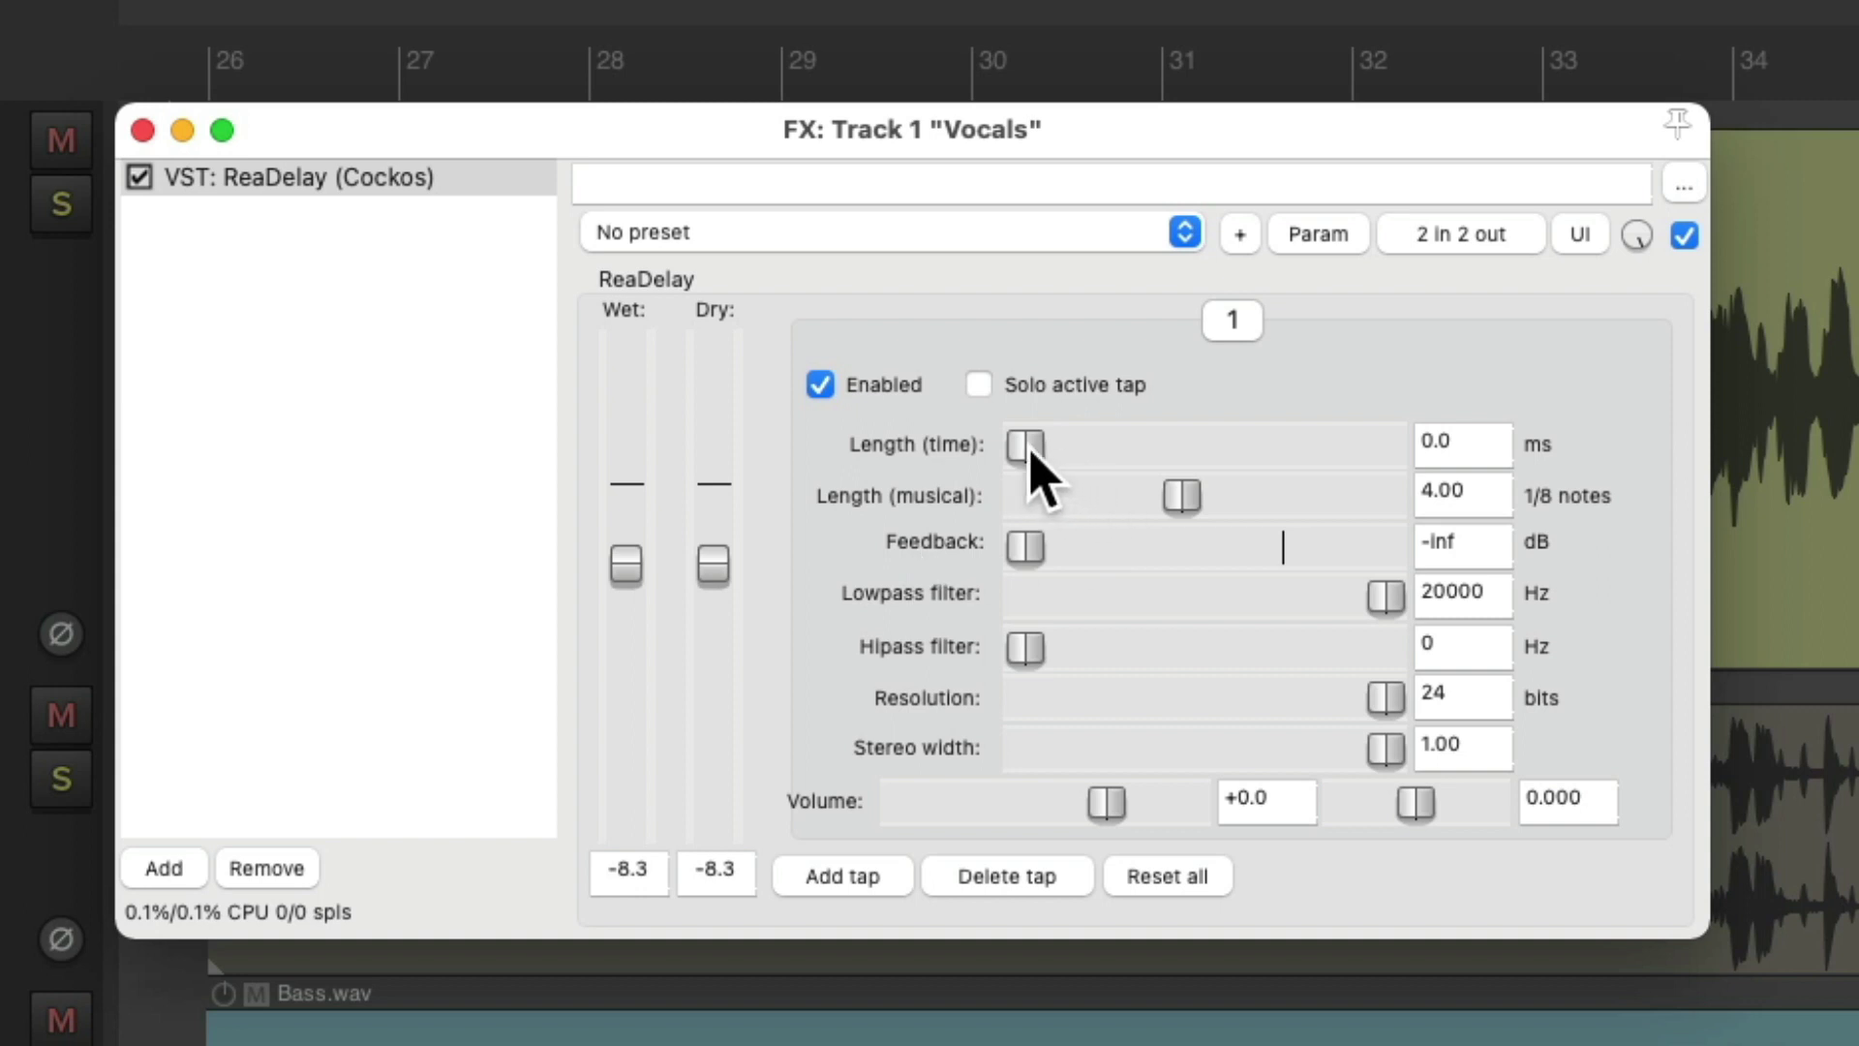
pyautogui.moveTo(1034, 455); pyautogui.dragTo(963, 463)
pyautogui.moveTo(1026, 546); pyautogui.dragTo(1206, 550)
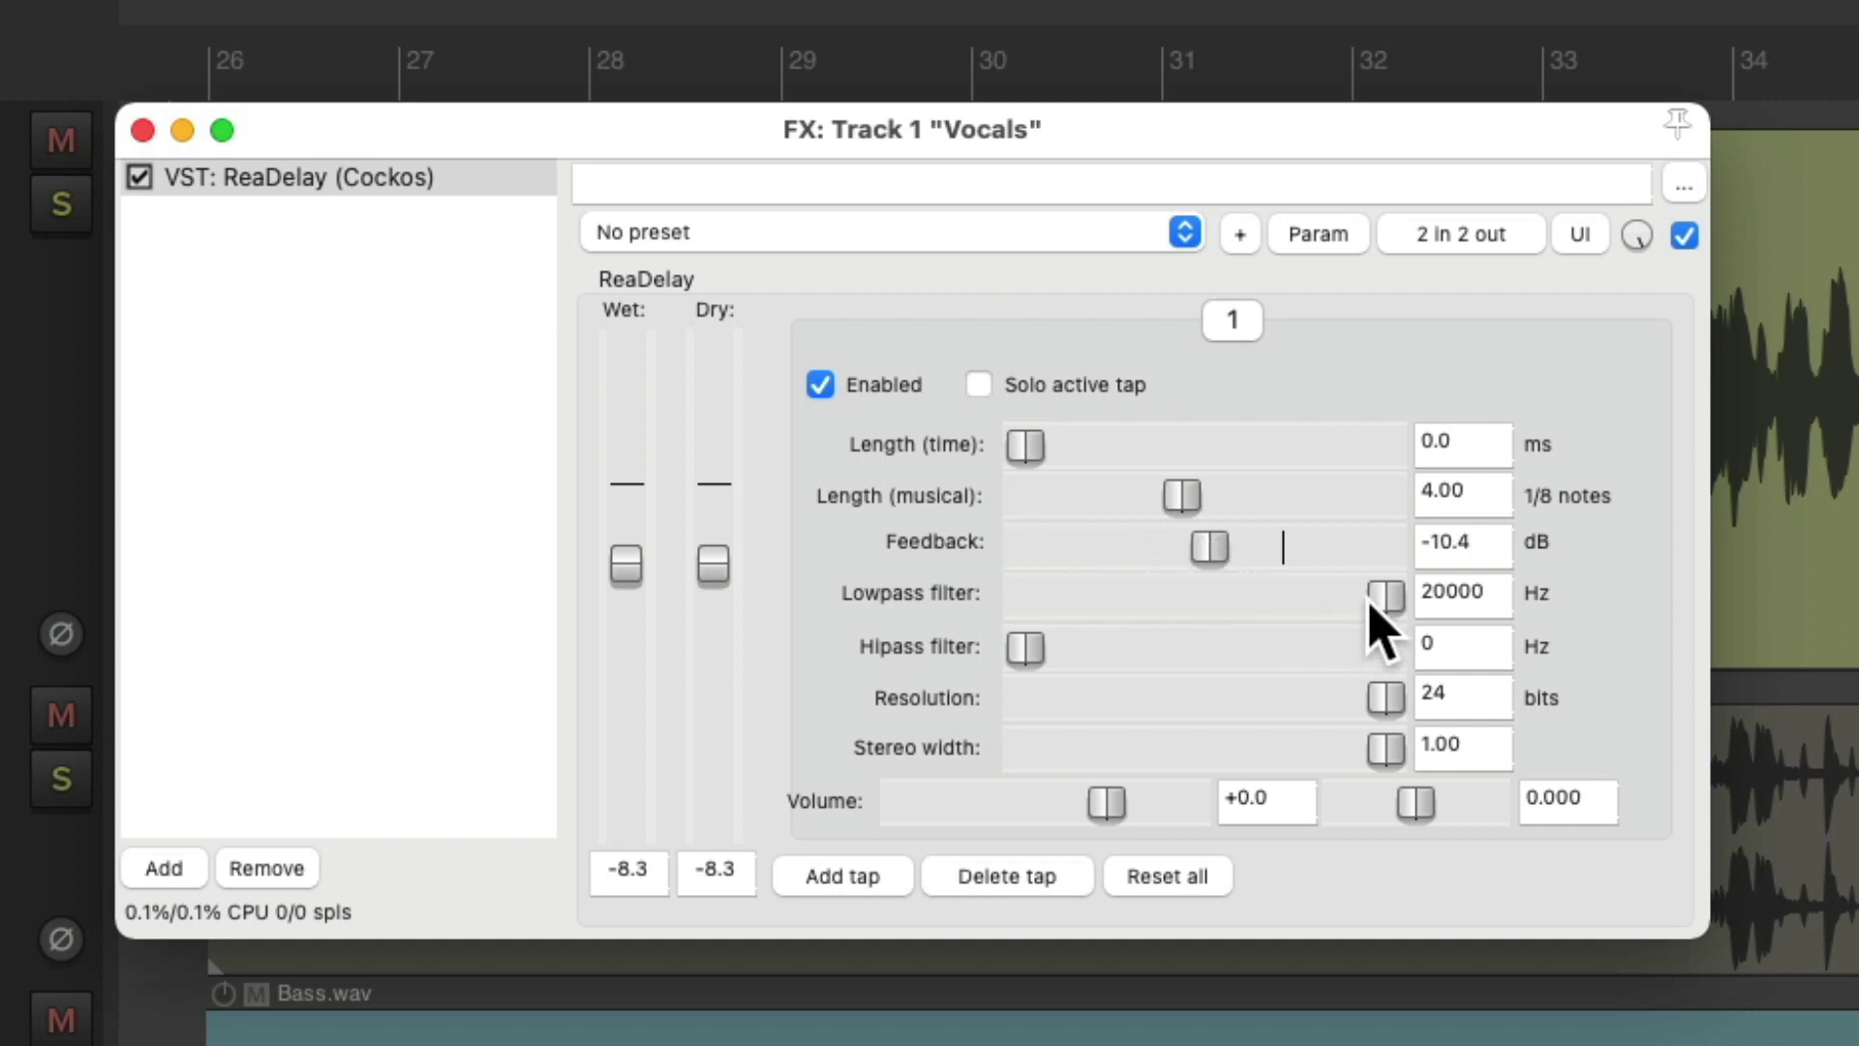
pyautogui.moveTo(1384, 595); pyautogui.dragTo(1205, 596)
pyautogui.moveTo(1025, 647); pyautogui.dragTo(1164, 651)
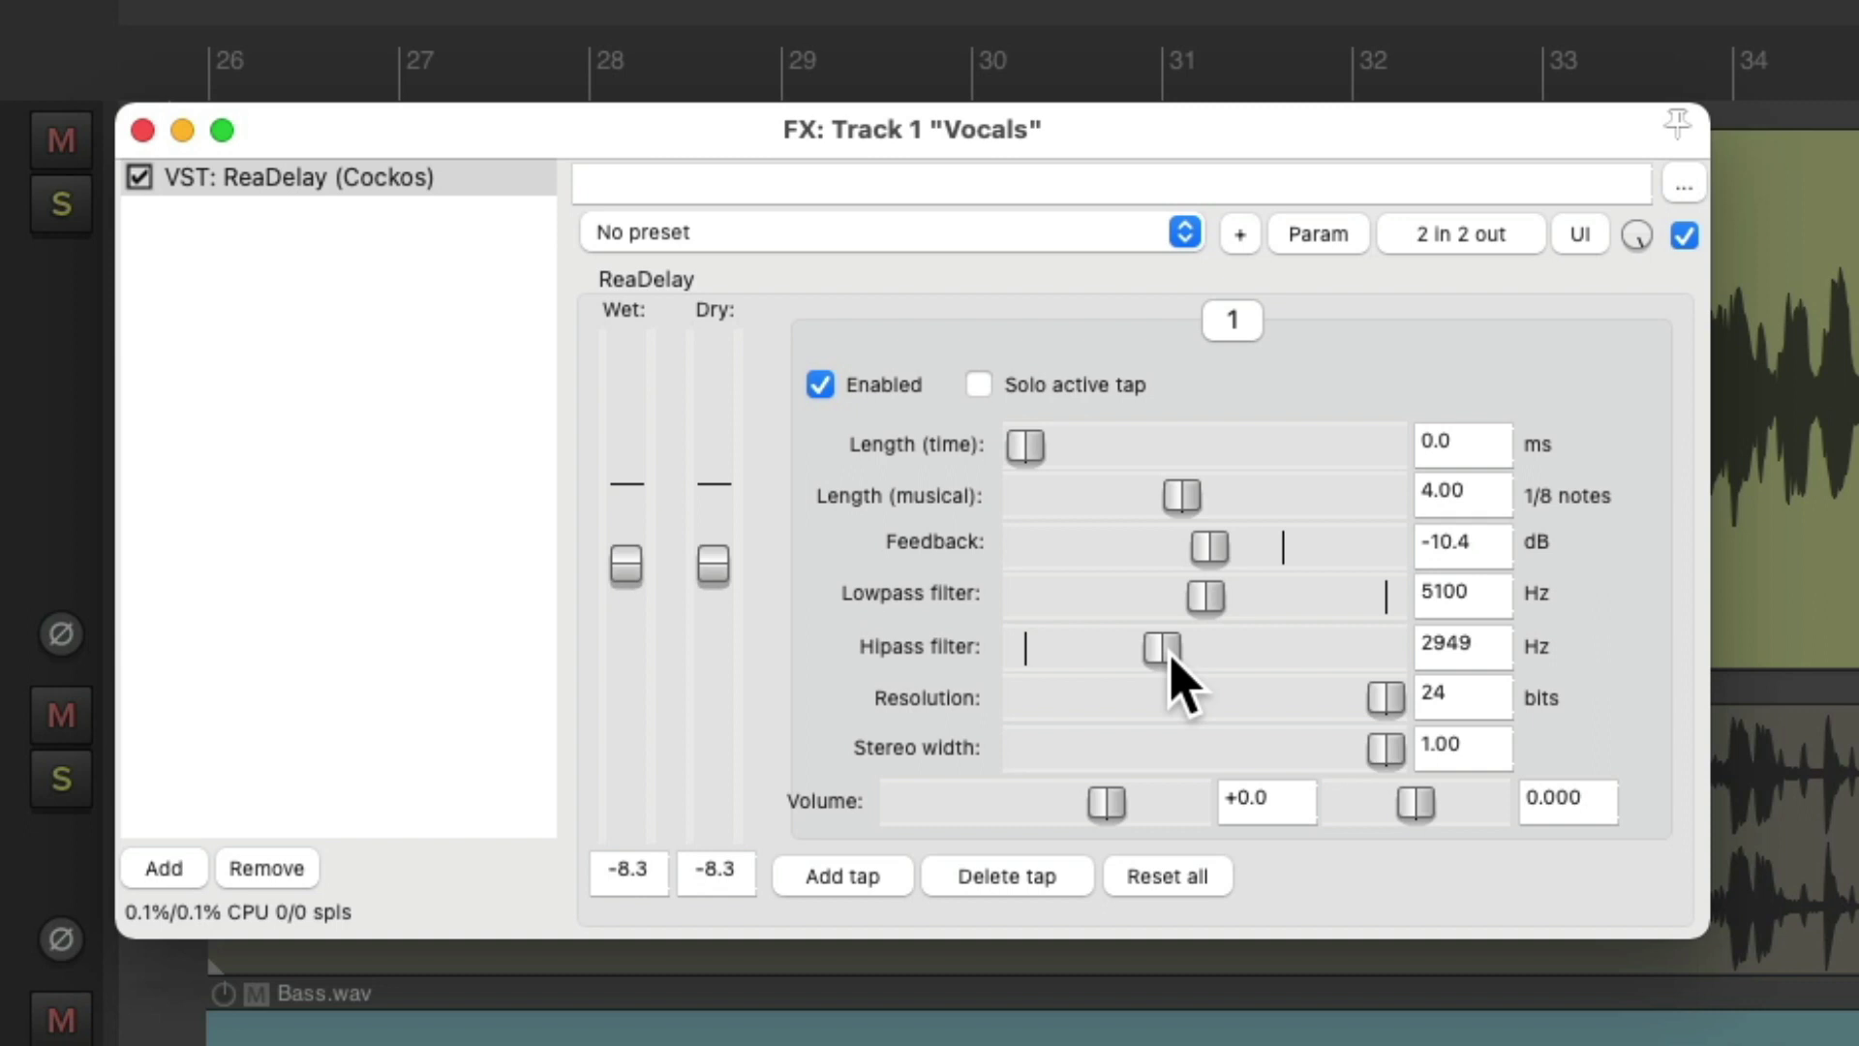
# Recentre the delay's stereo pan to 0.000 and add taps until there are seven.
pyautogui.moveTo(1414, 811)
pyautogui.mouseDown()
pyautogui.moveTo(1469, 808)
pyautogui.moveTo(1396, 808)
pyautogui.mouseUp()
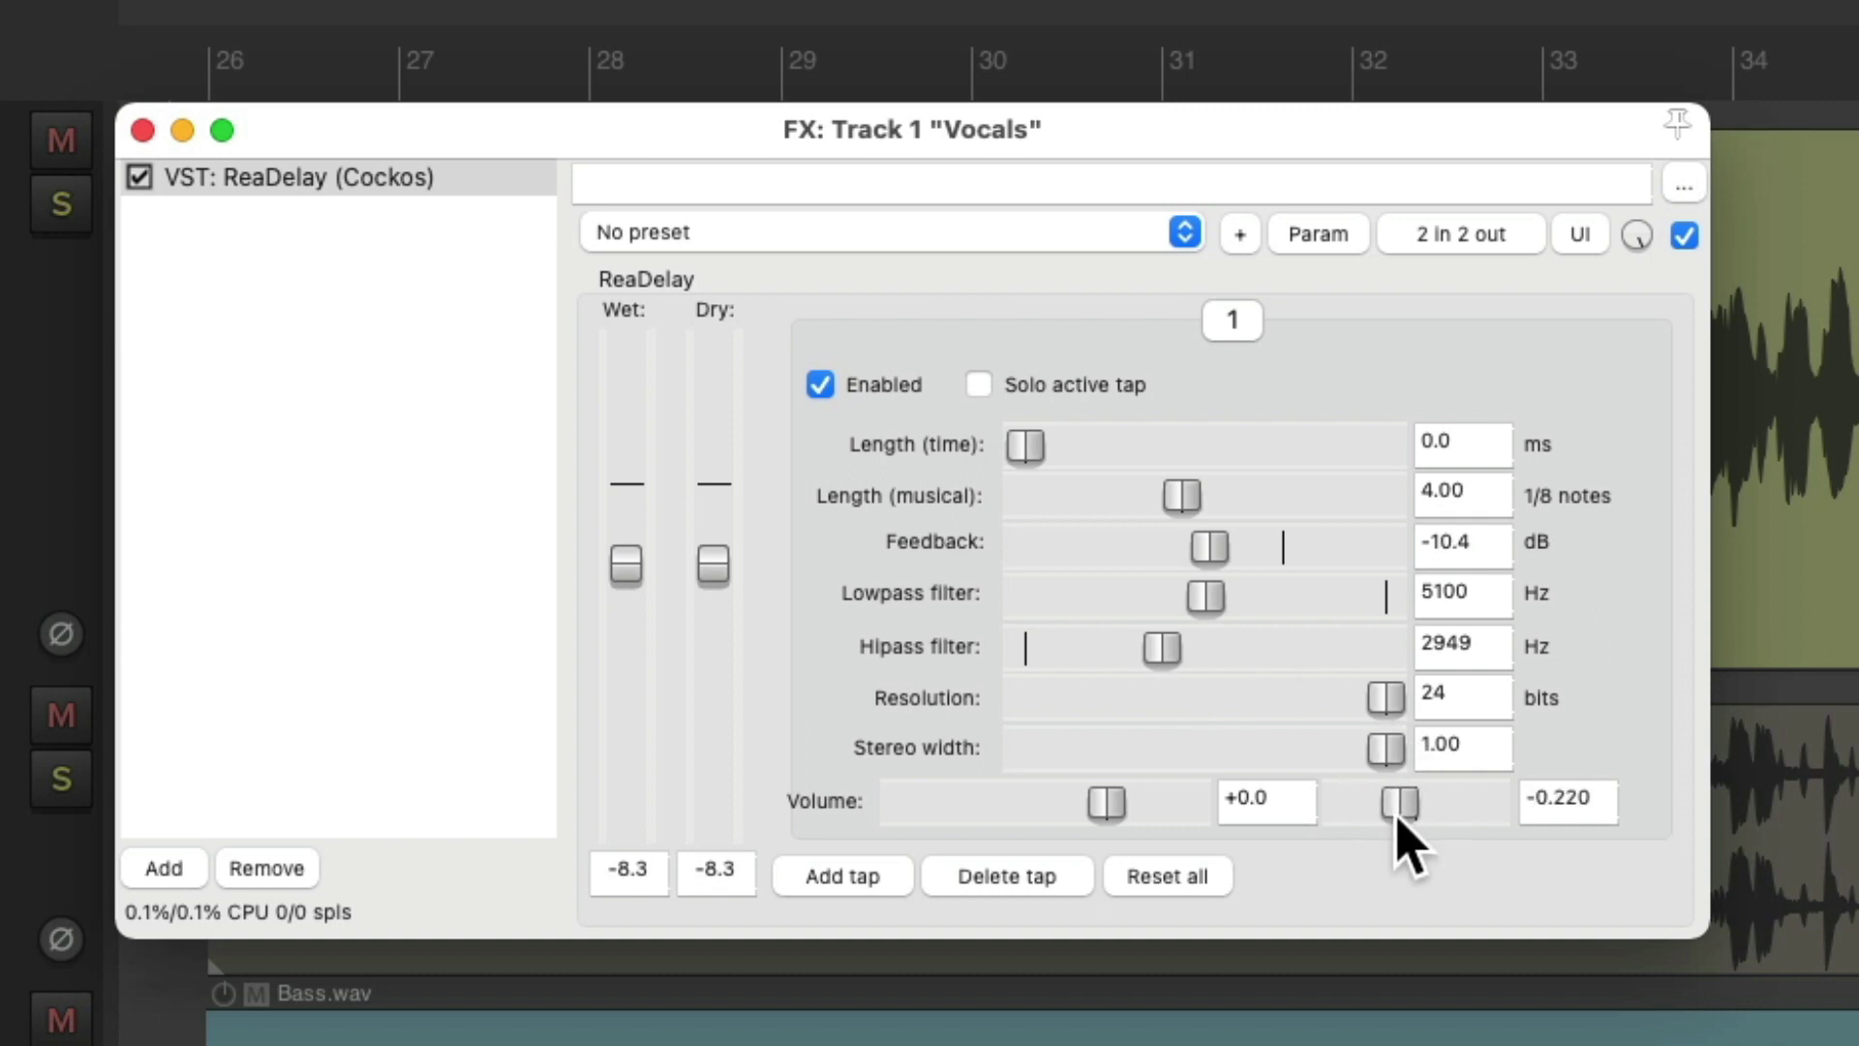
pyautogui.doubleClick(1402, 816)
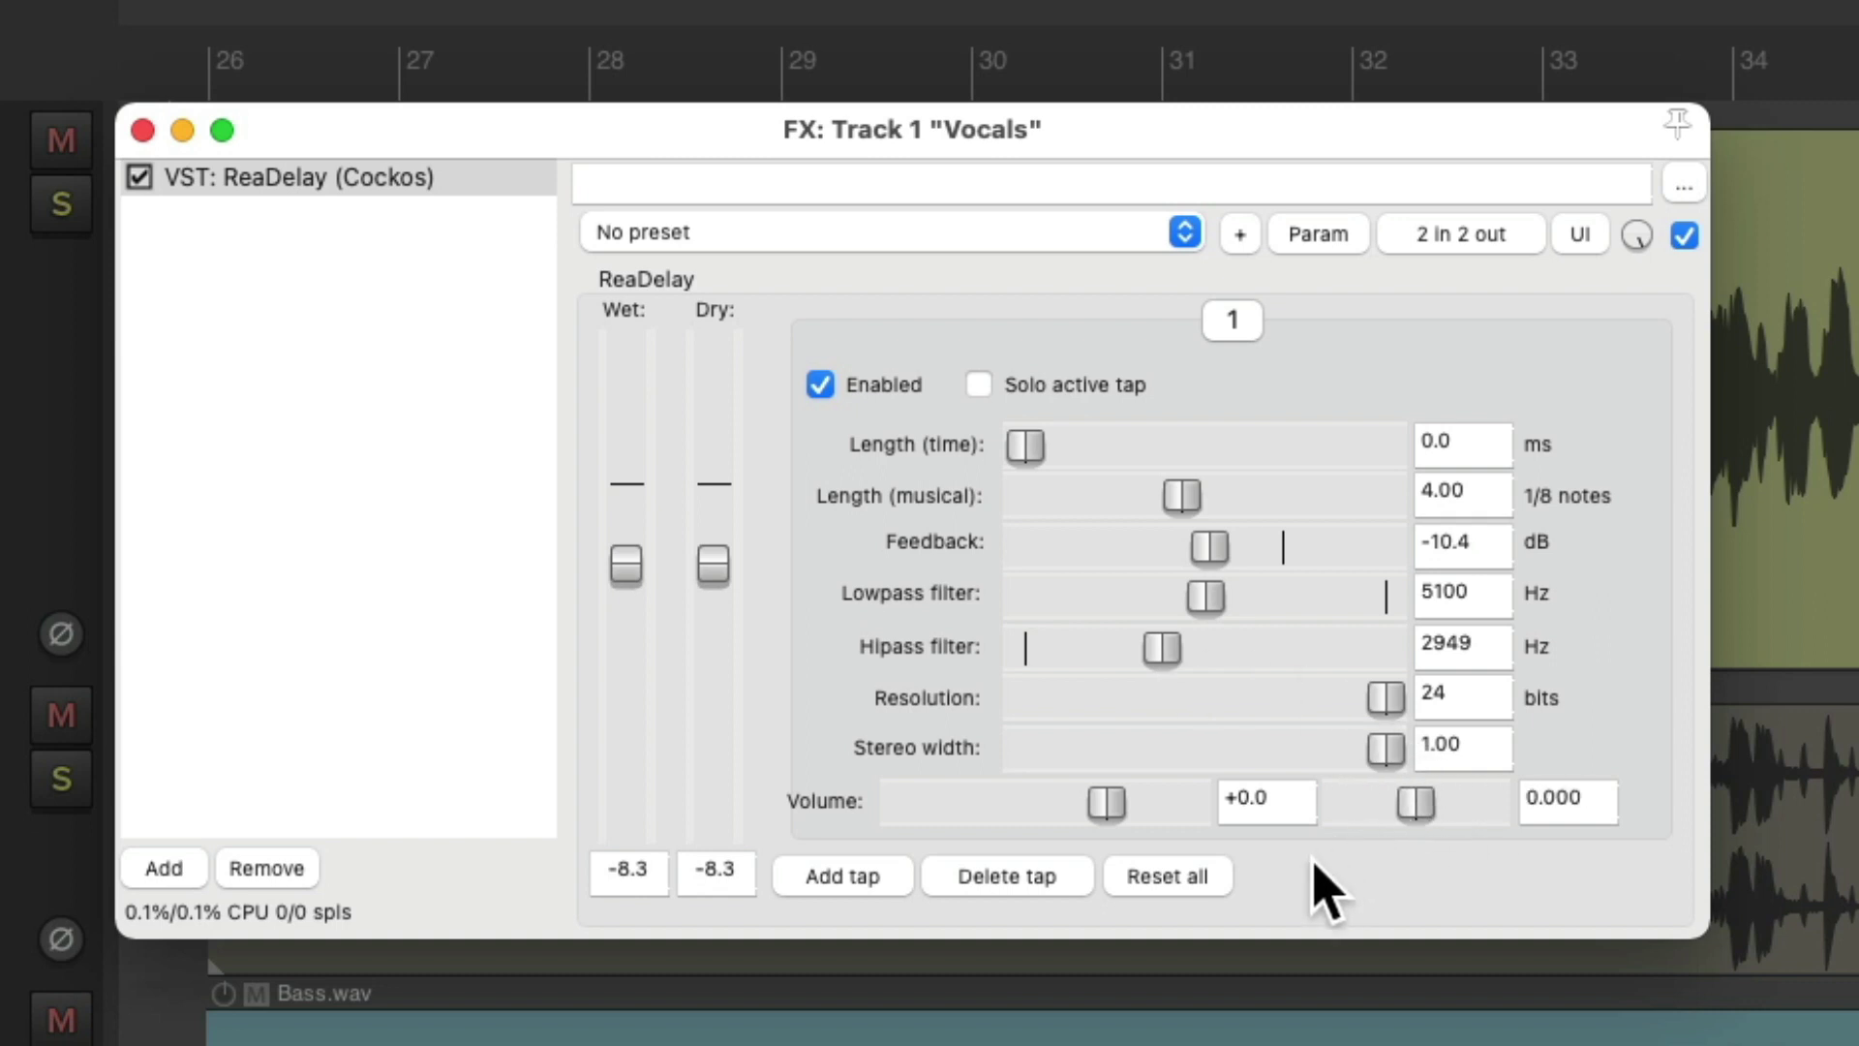
pyautogui.click(829, 877)
pyautogui.click(830, 879)
pyautogui.click(830, 879)
pyautogui.click(830, 879)
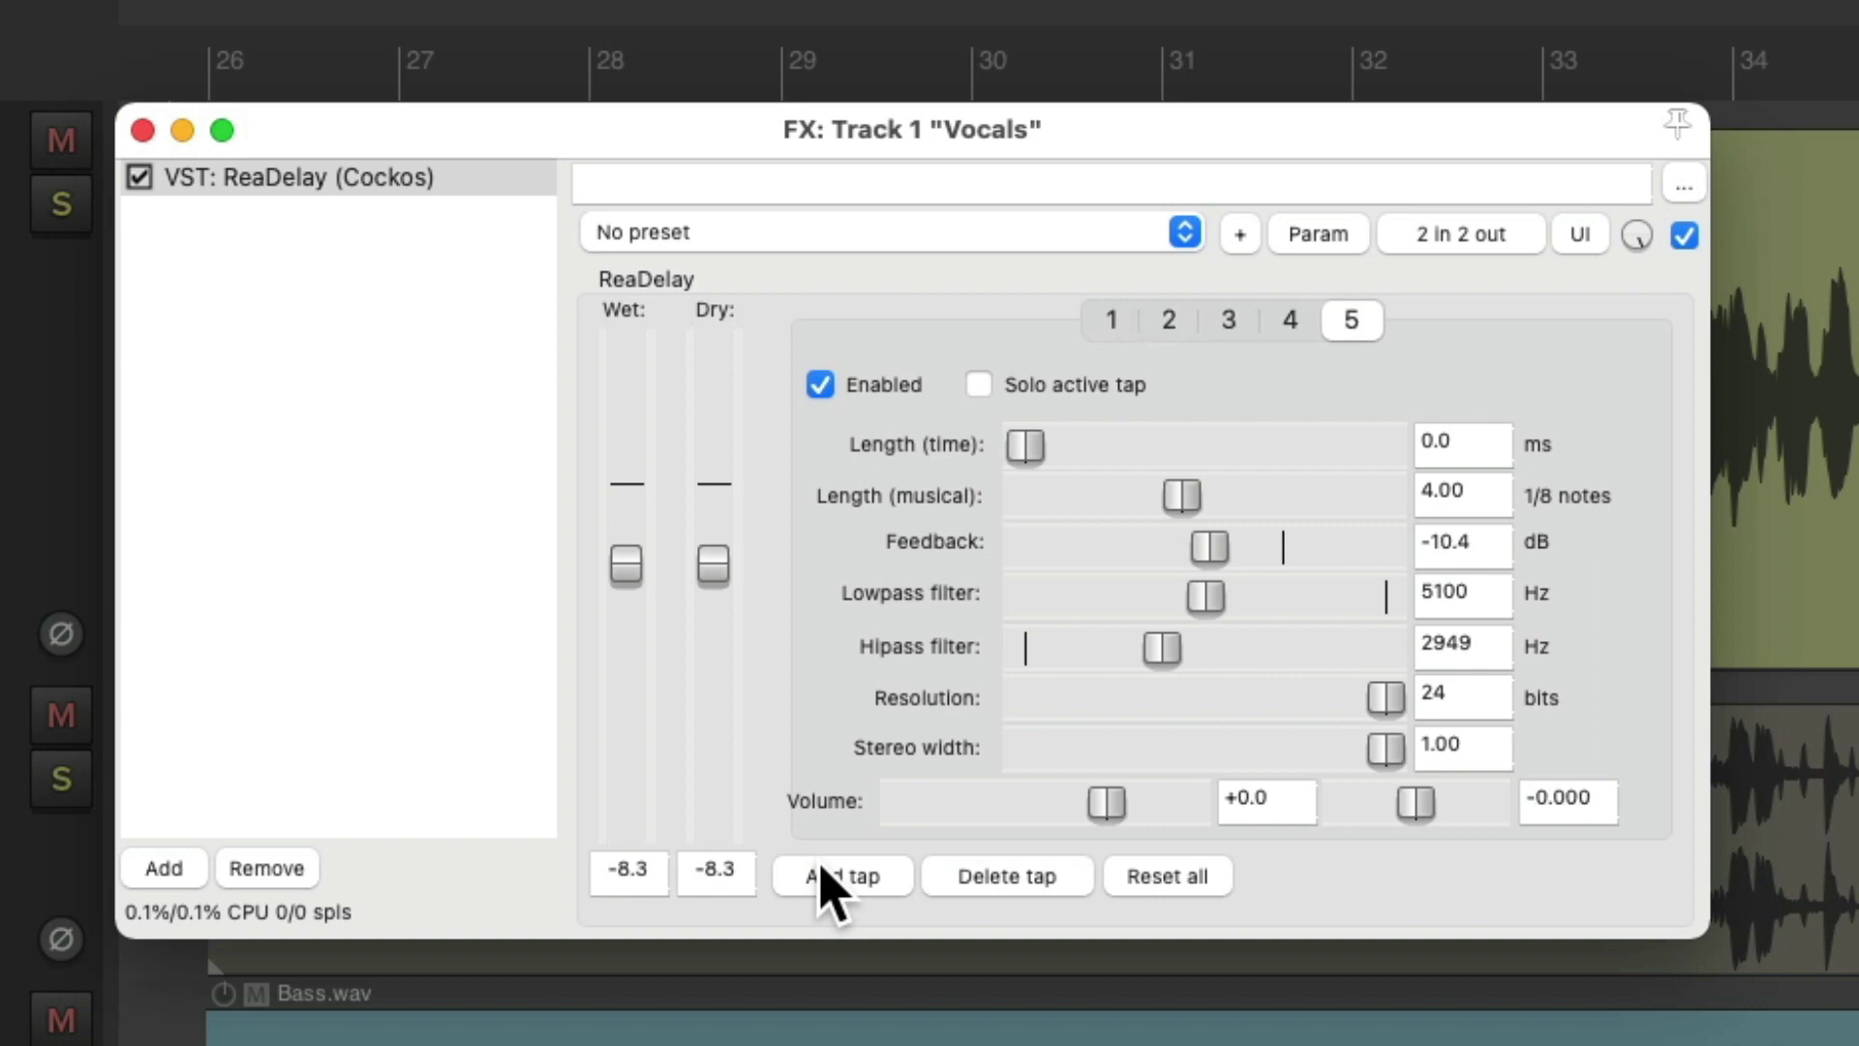
pyautogui.click(825, 881)
pyautogui.click(825, 881)
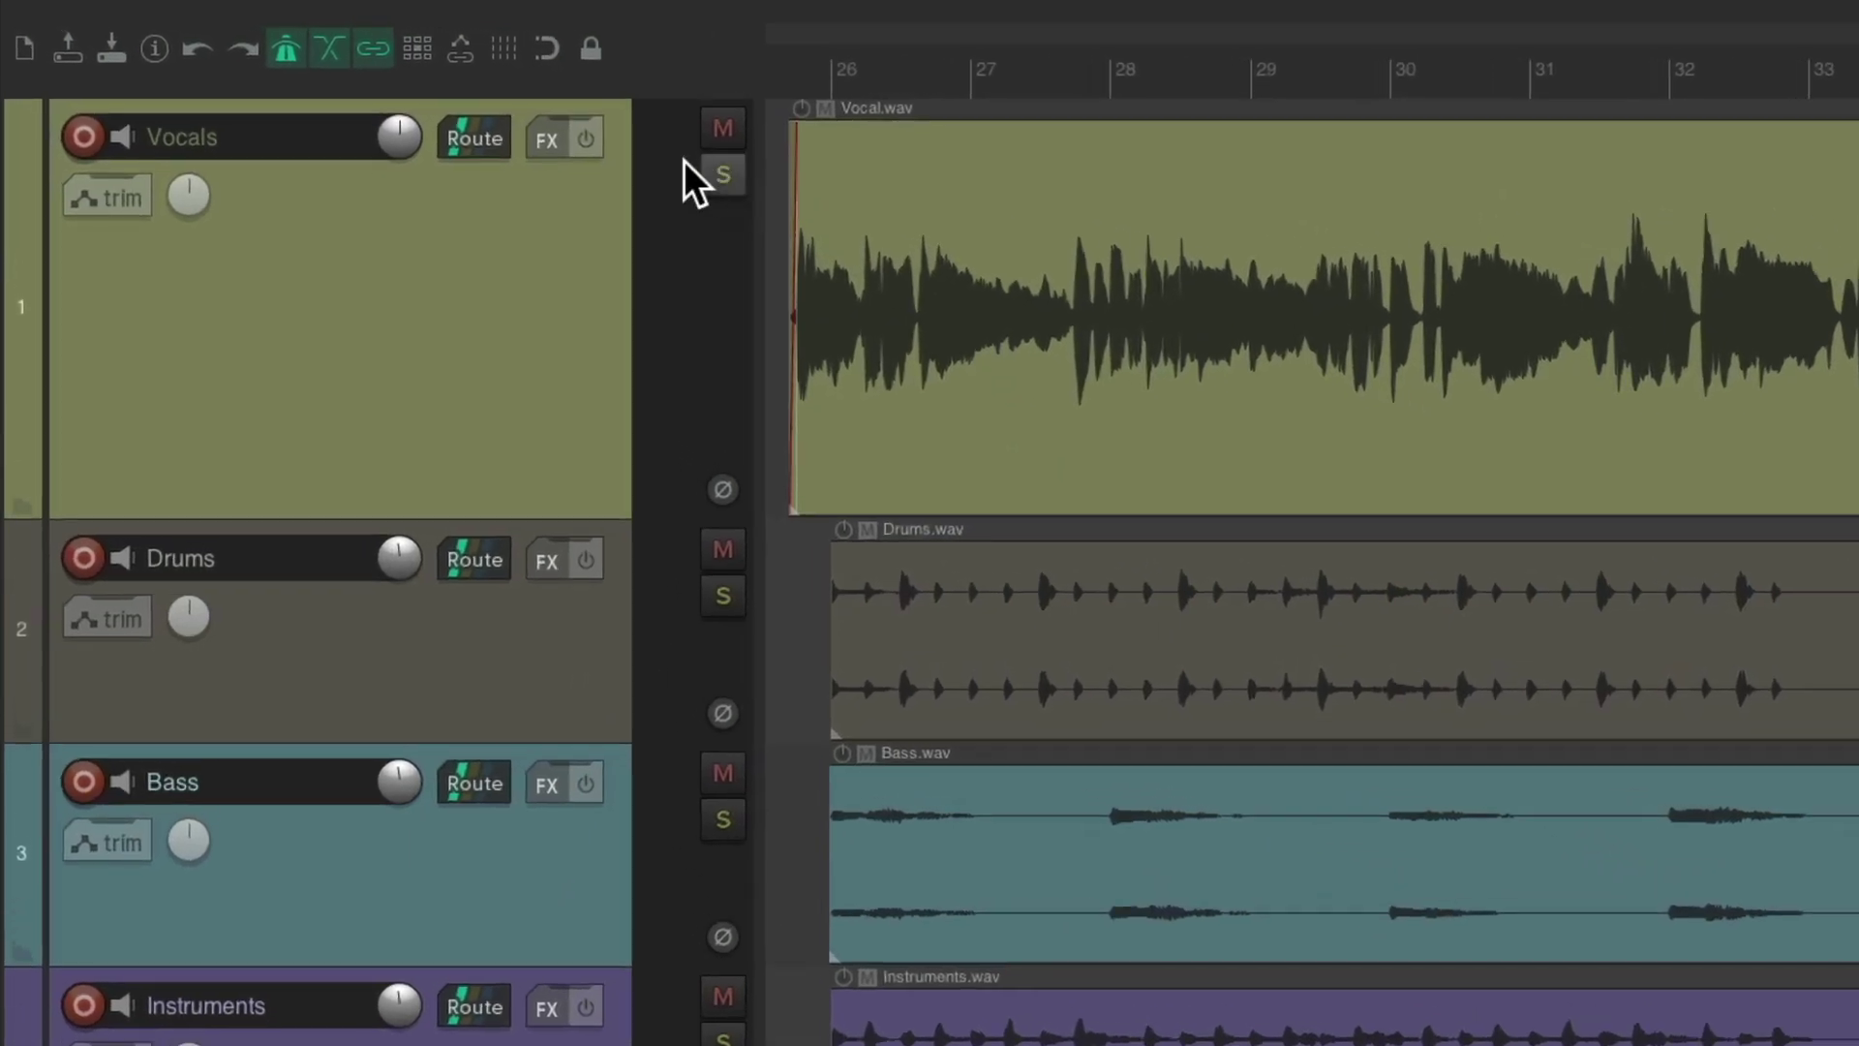
# Add ReaLimit from the Cockos plugins to the Vocals track.
pyautogui.click(470, 118)
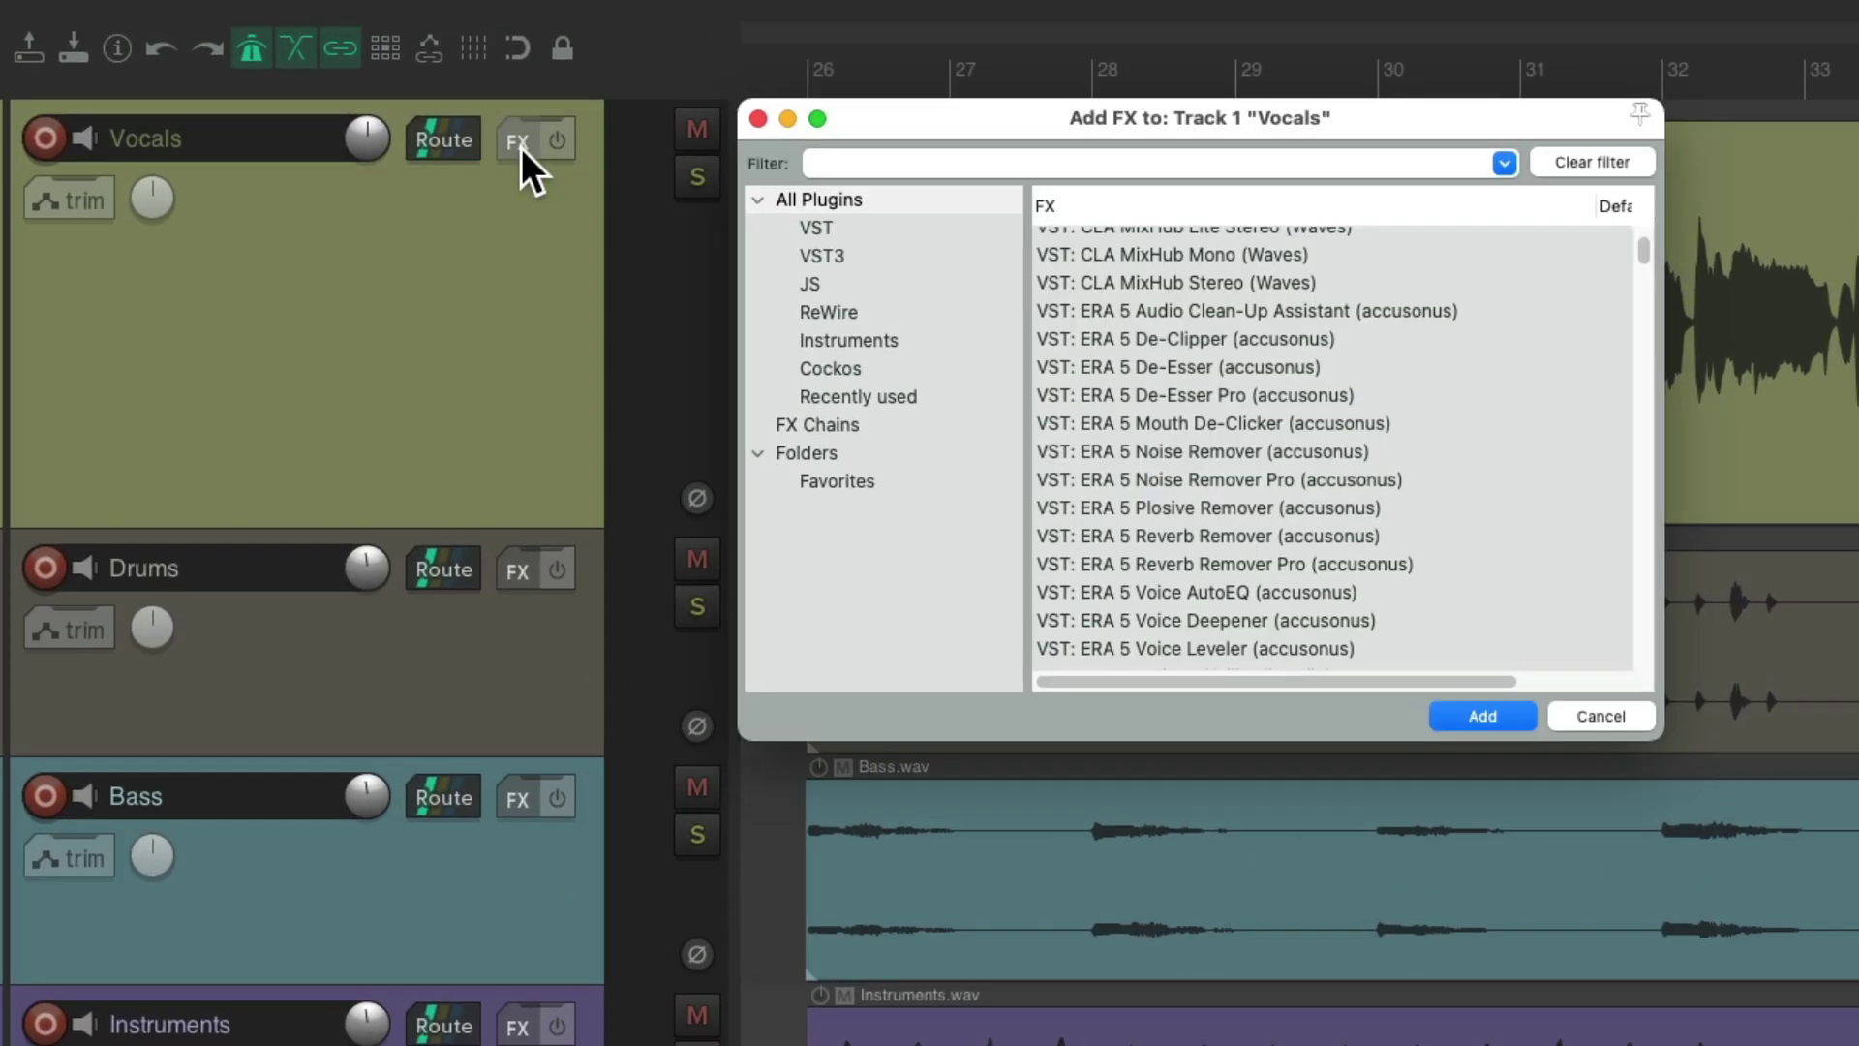
pyautogui.click(902, 371)
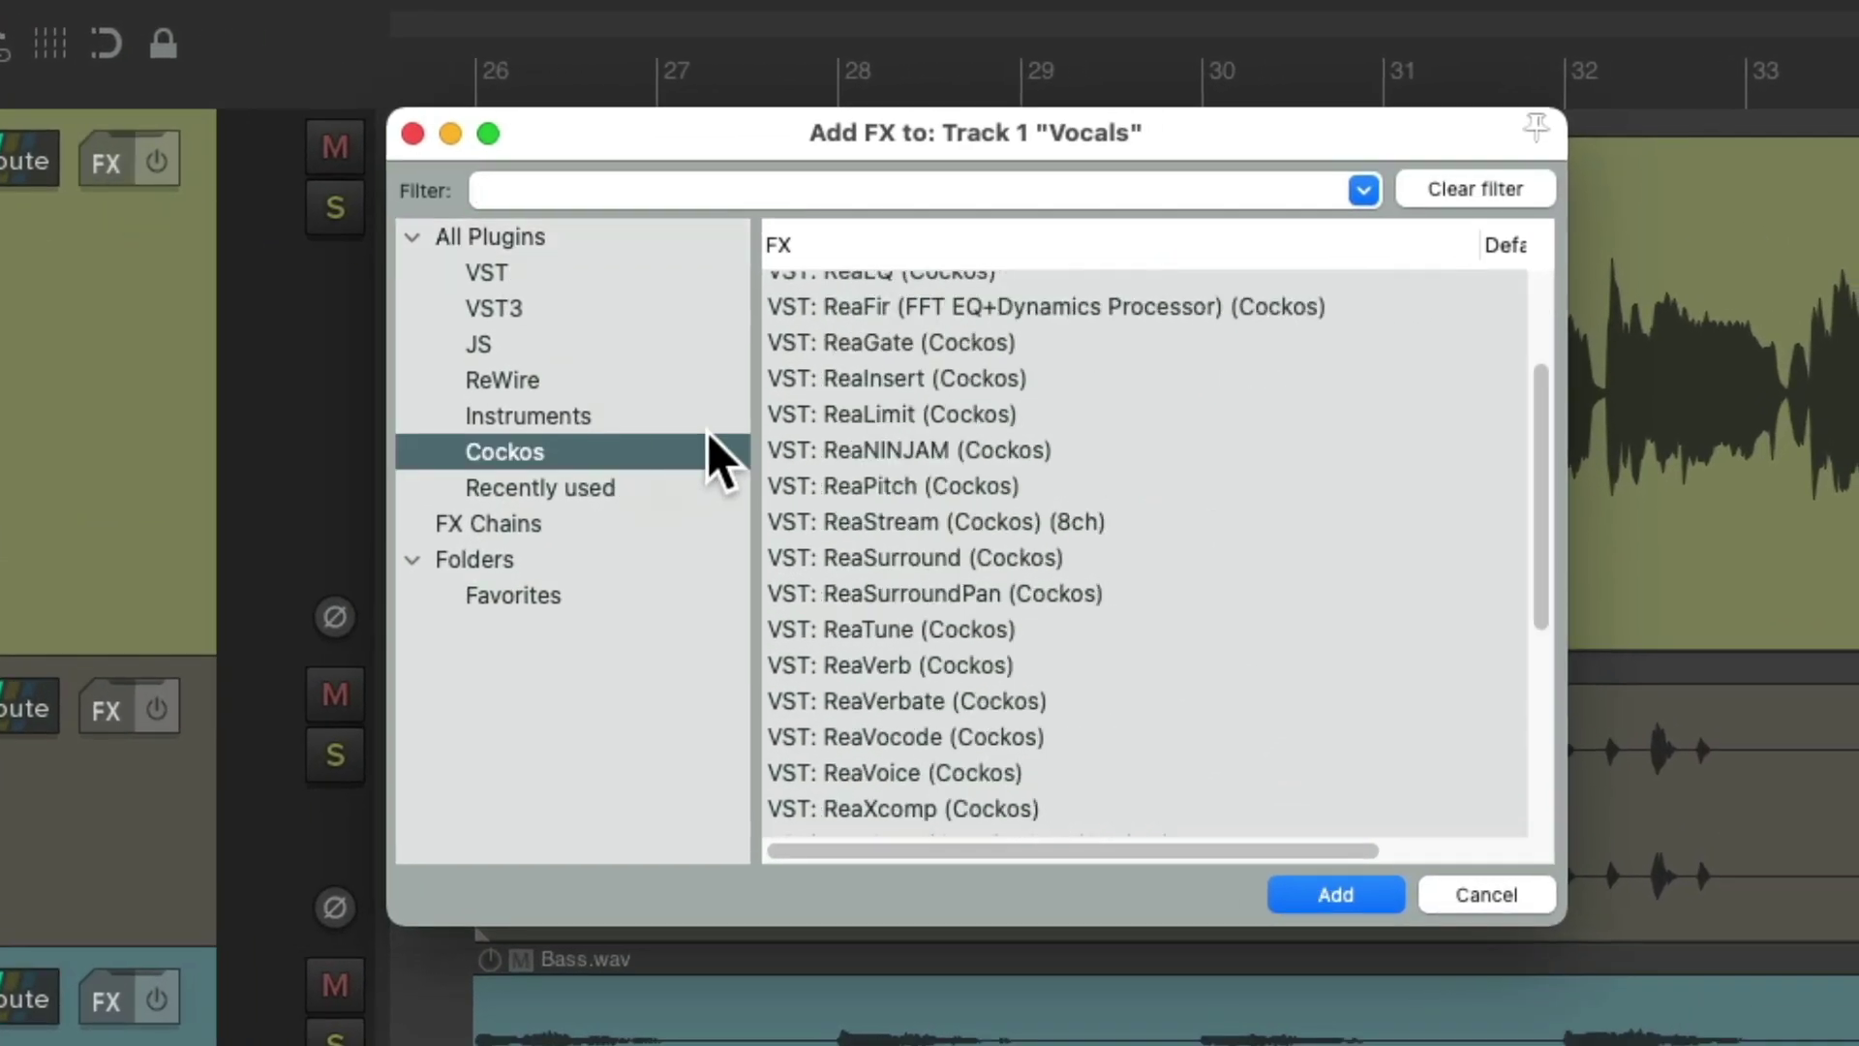
pyautogui.click(1057, 415)
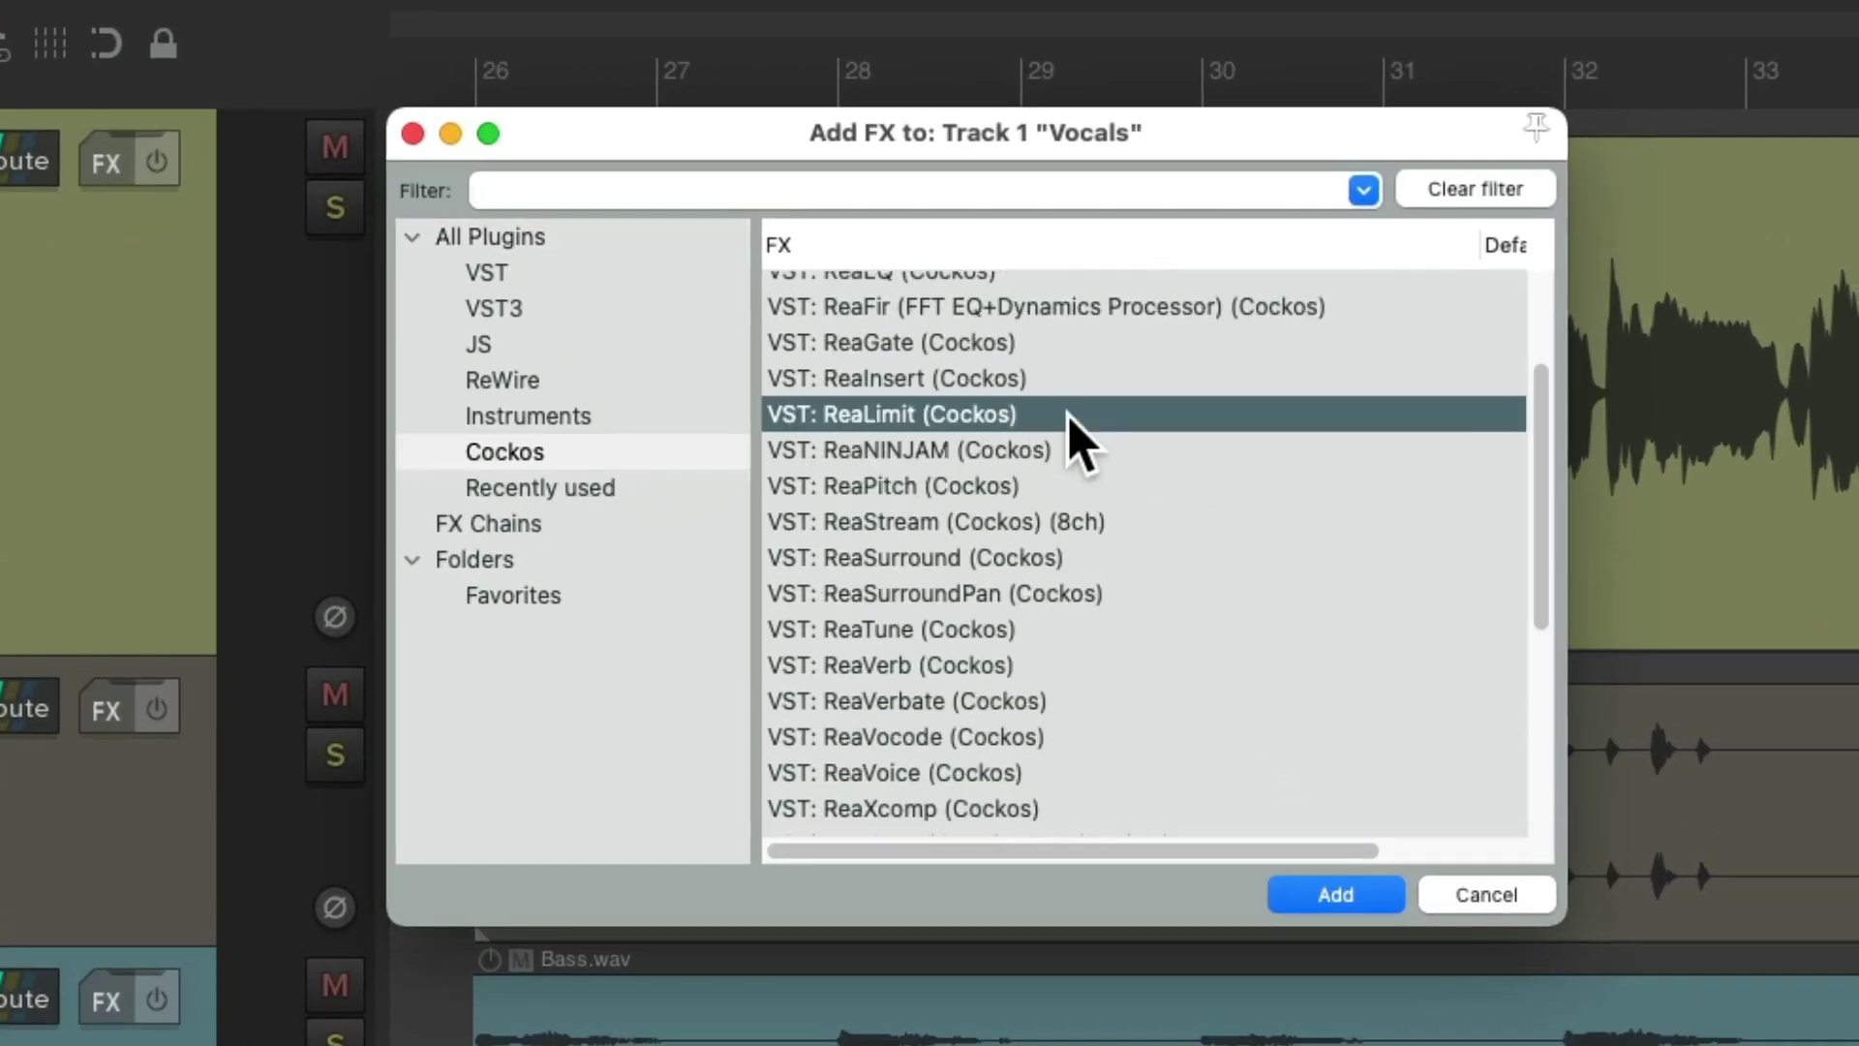
pyautogui.doubleClick(950, 426)
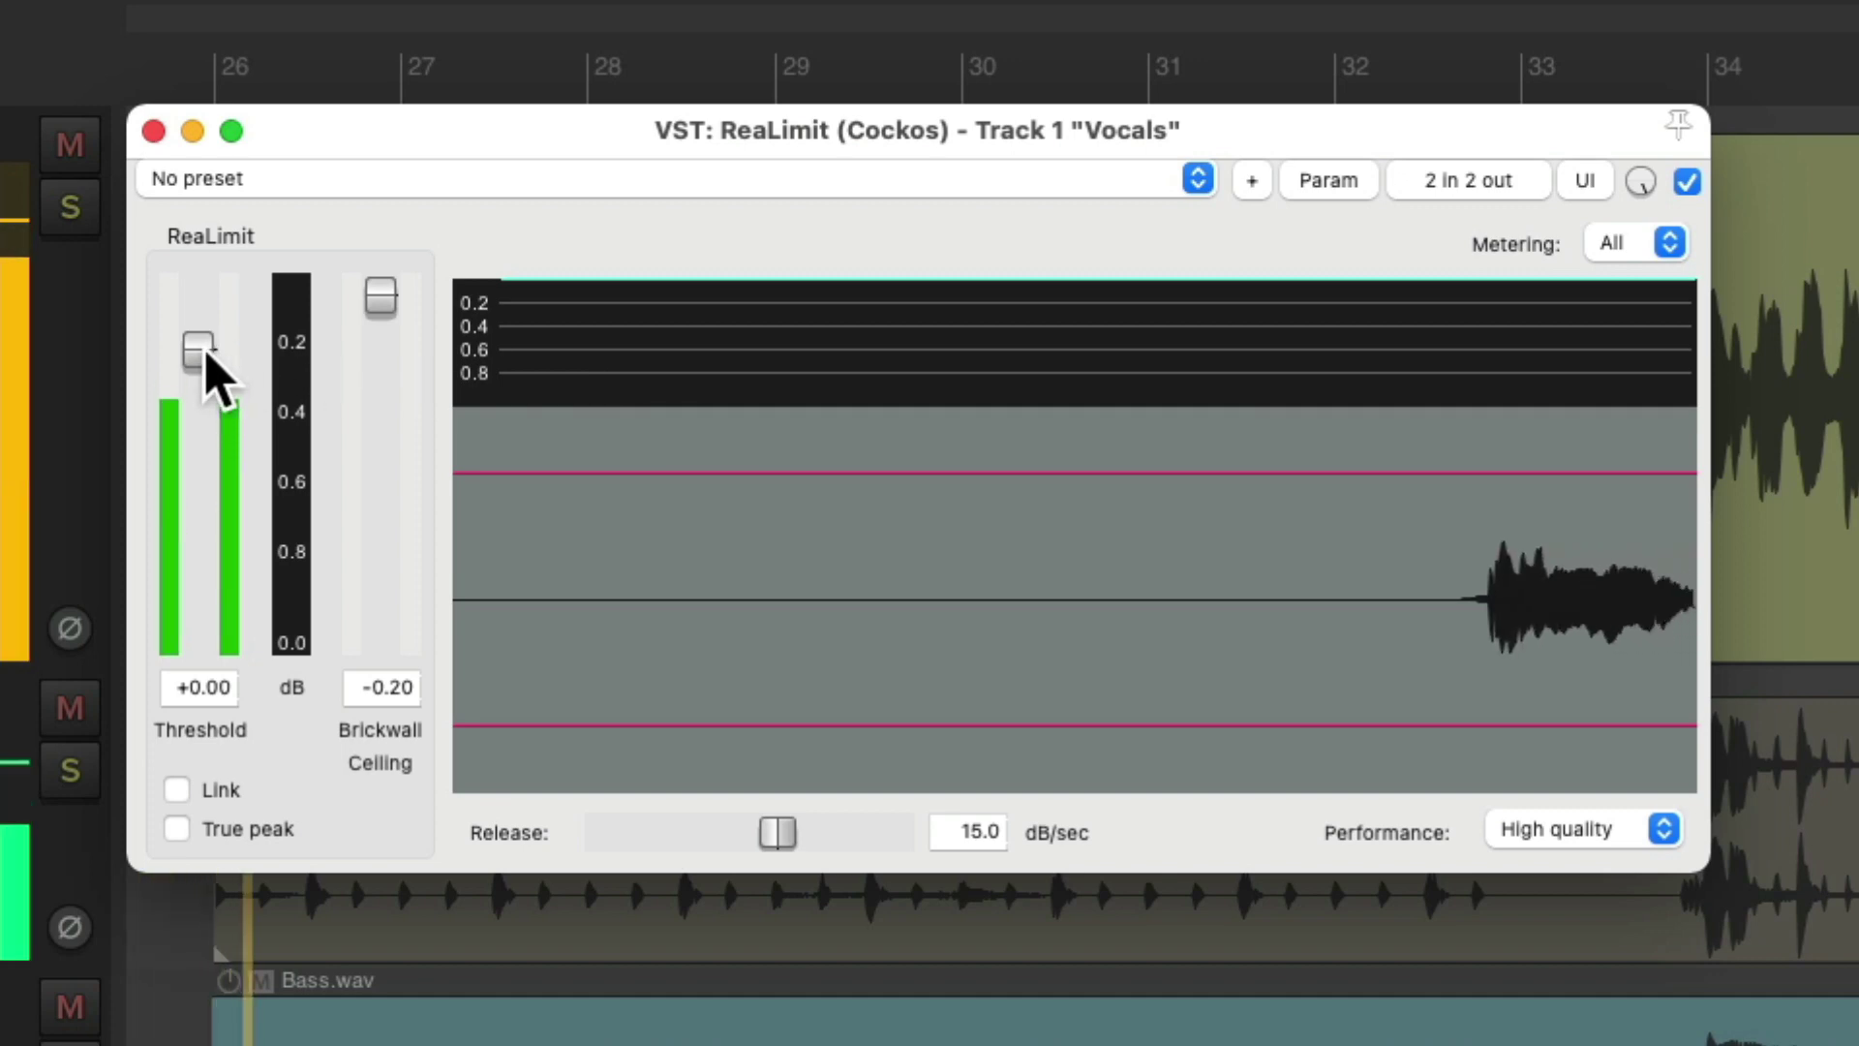
# Set the ReaLimit threshold to about -12.80 dB and the brickwall ceiling to -0.35 dB.
pyautogui.moveTo(205, 356); pyautogui.dragTo(198, 423)
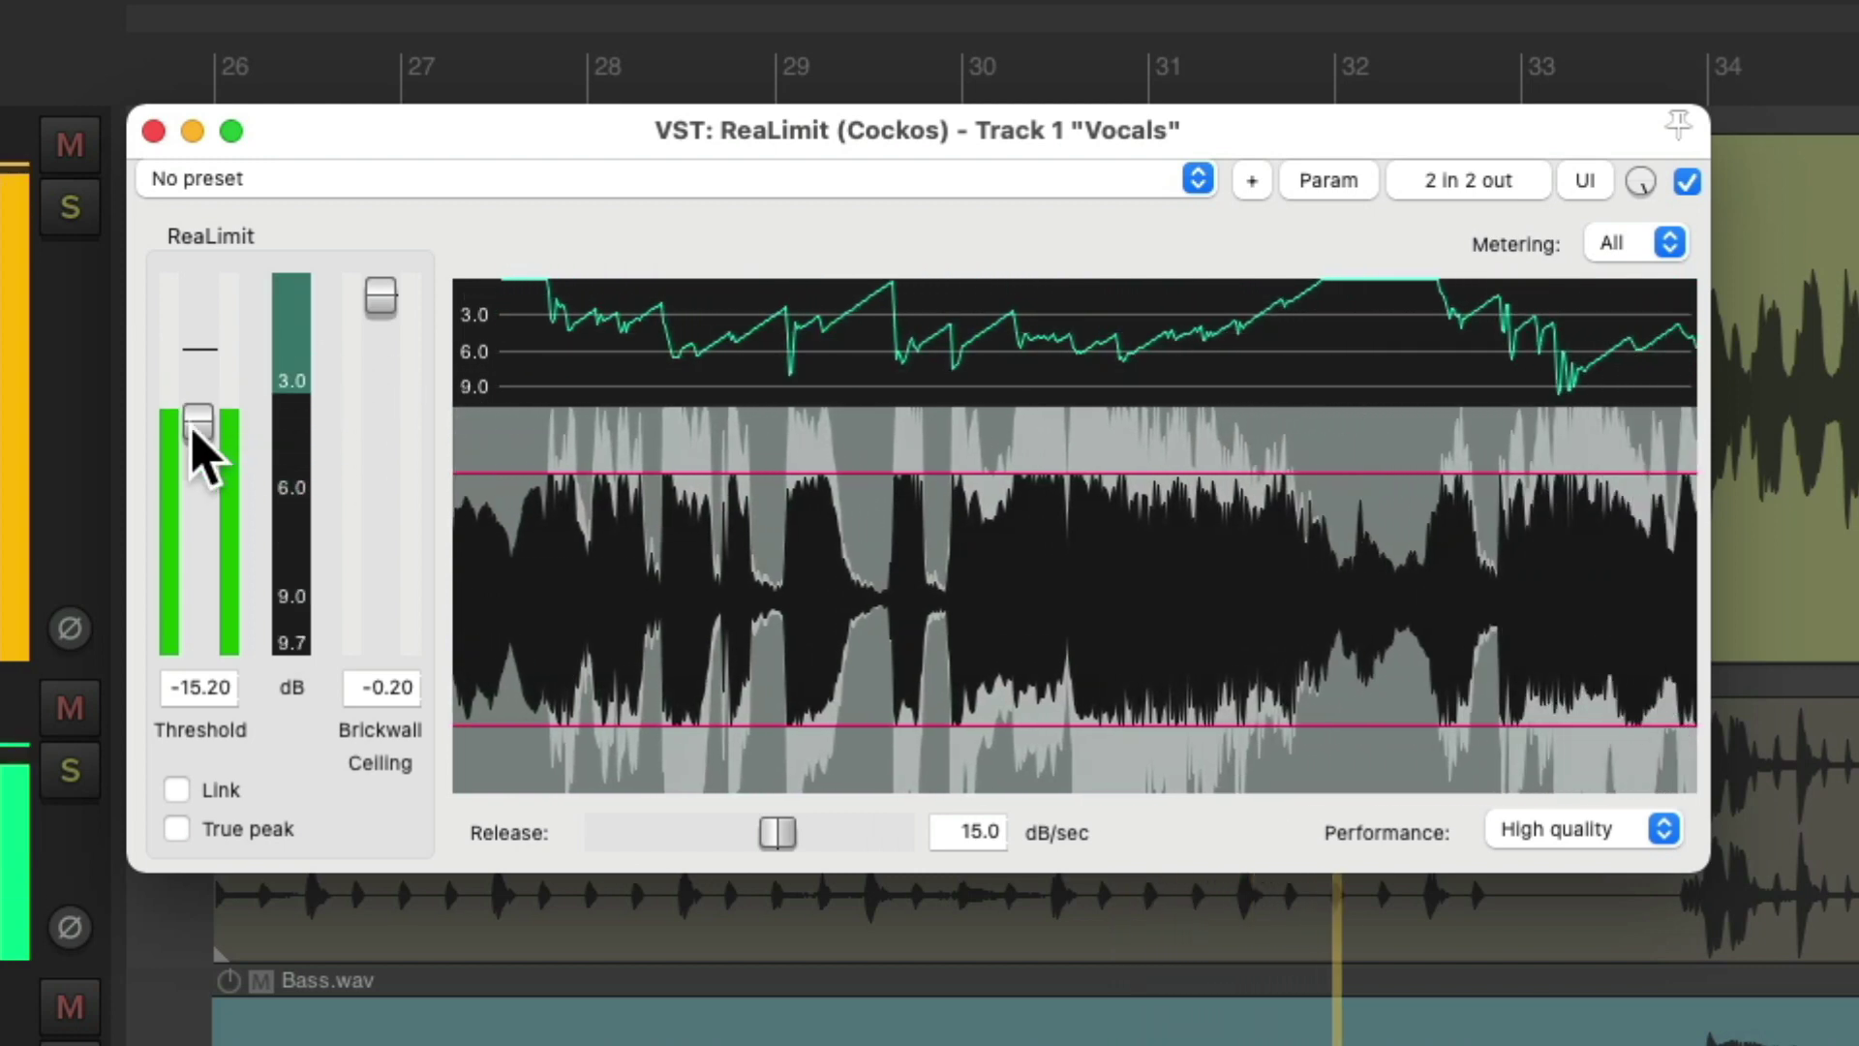
pyautogui.moveTo(196, 423); pyautogui.dragTo(197, 410)
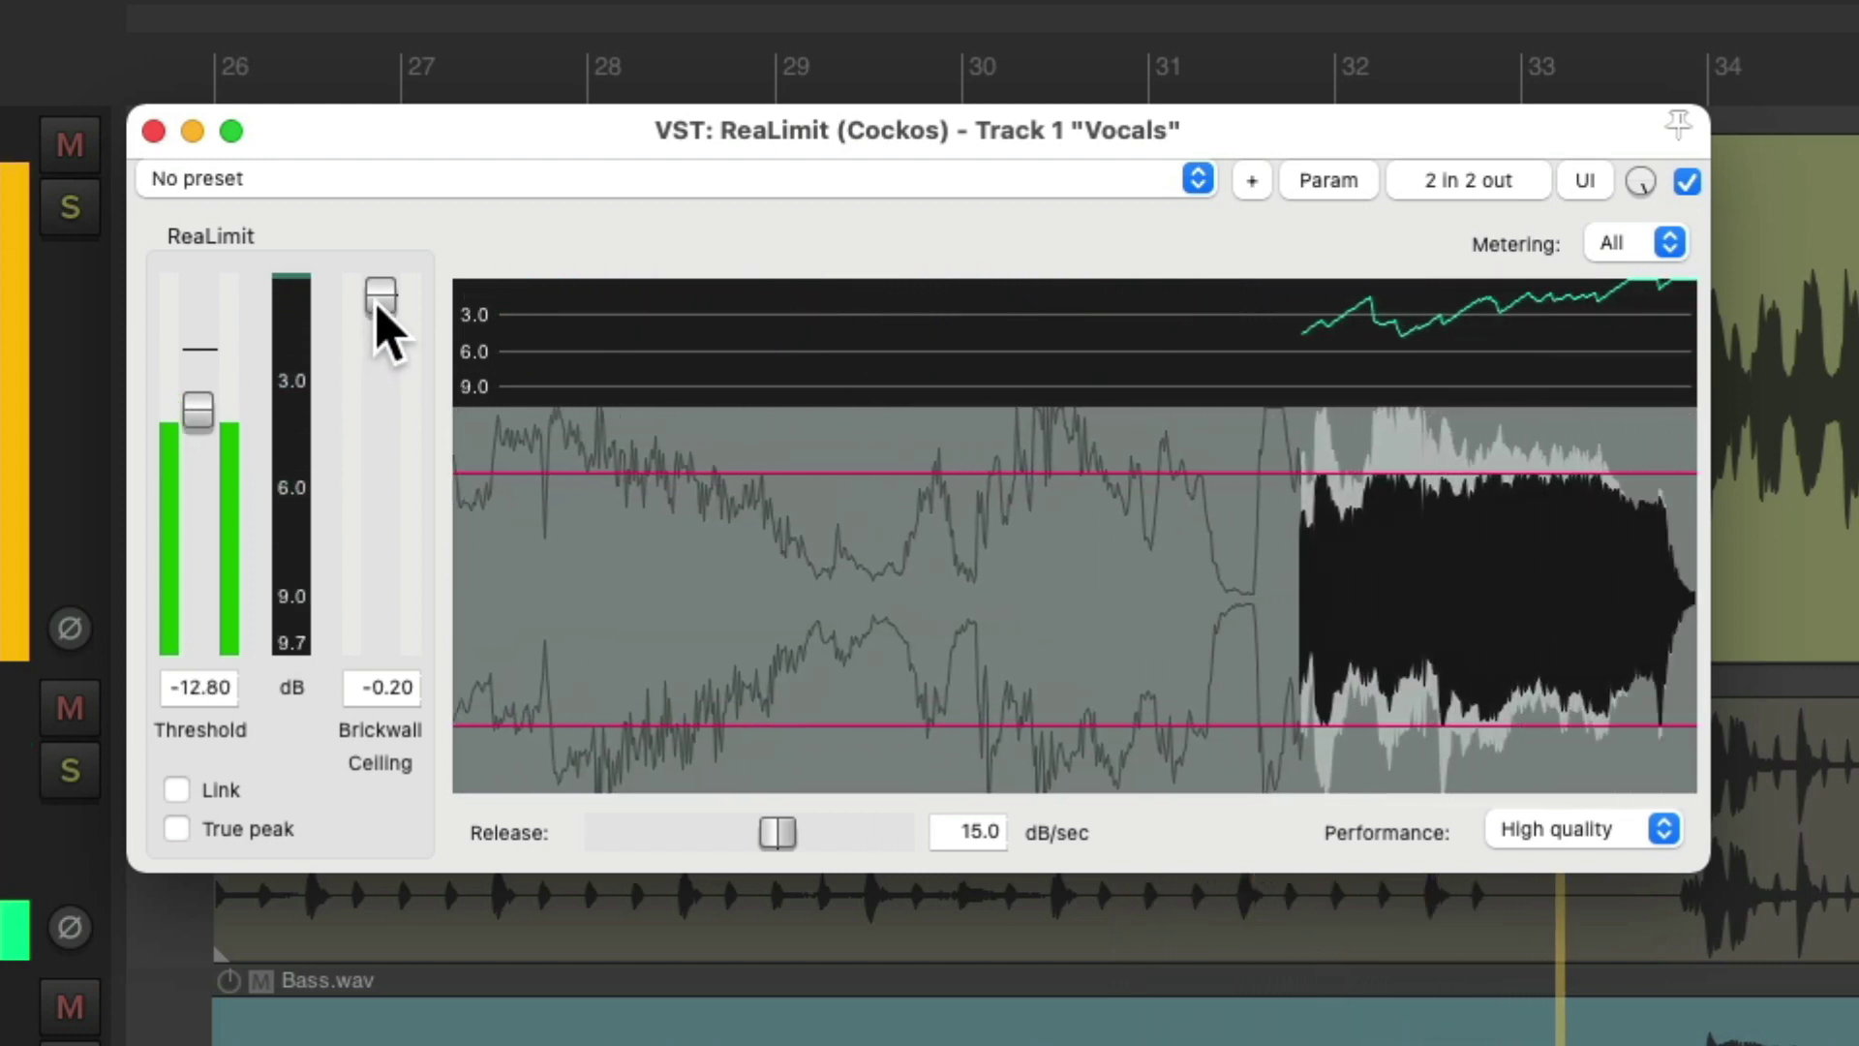
pyautogui.moveTo(378, 305); pyautogui.dragTo(379, 308)
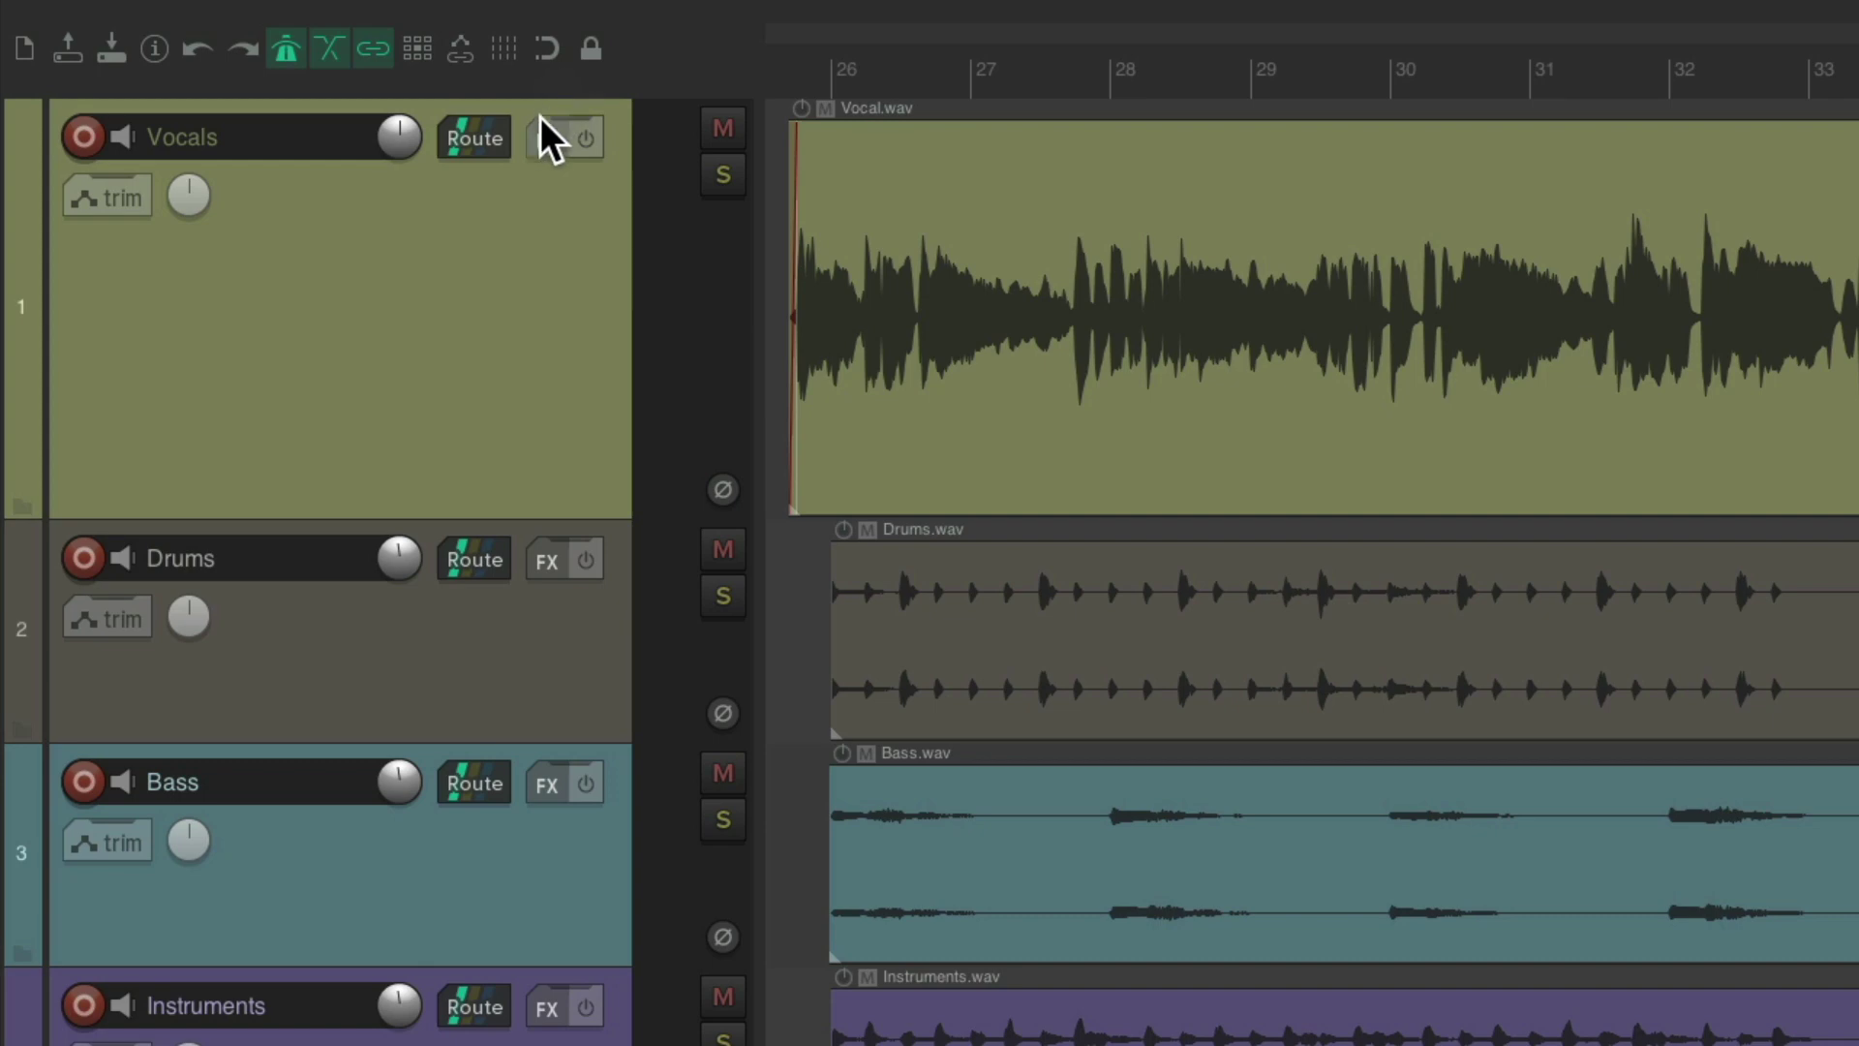
# Load ReaTune from the Cockos plugins onto the Vocals track.
pyautogui.click(544, 137)
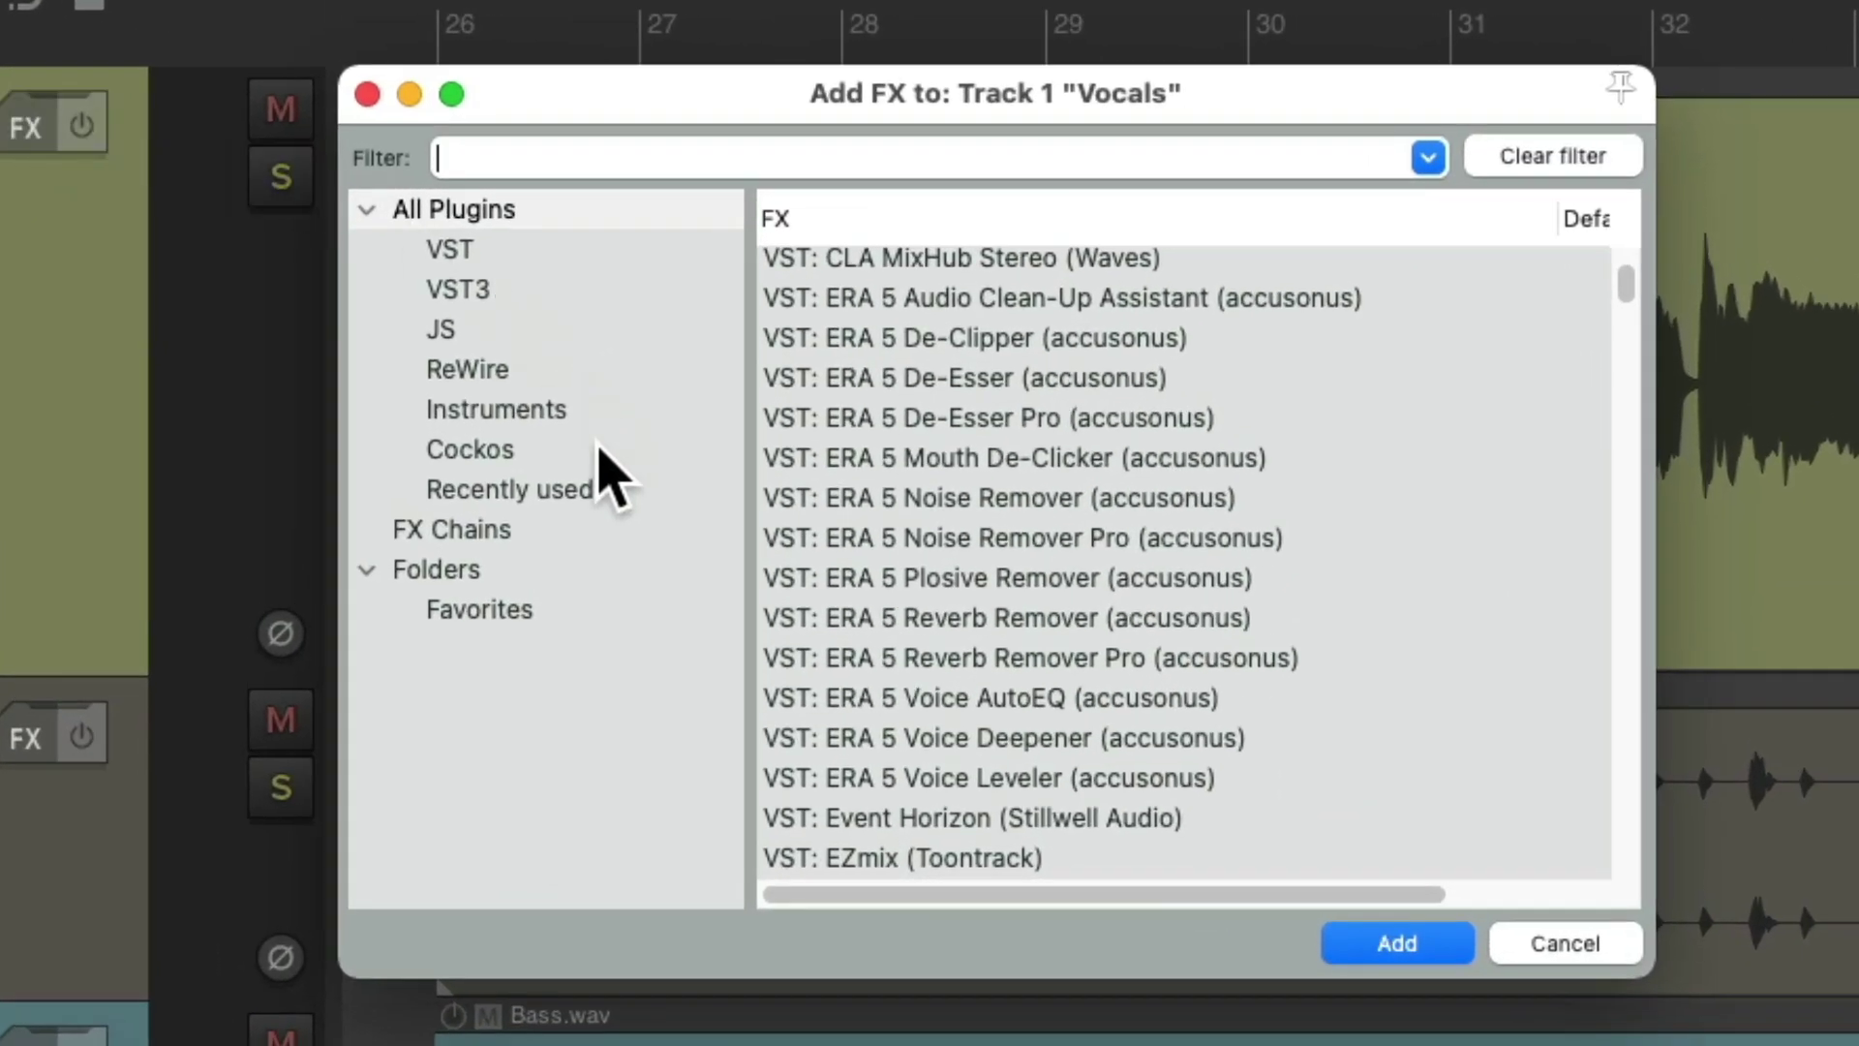
pyautogui.click(598, 448)
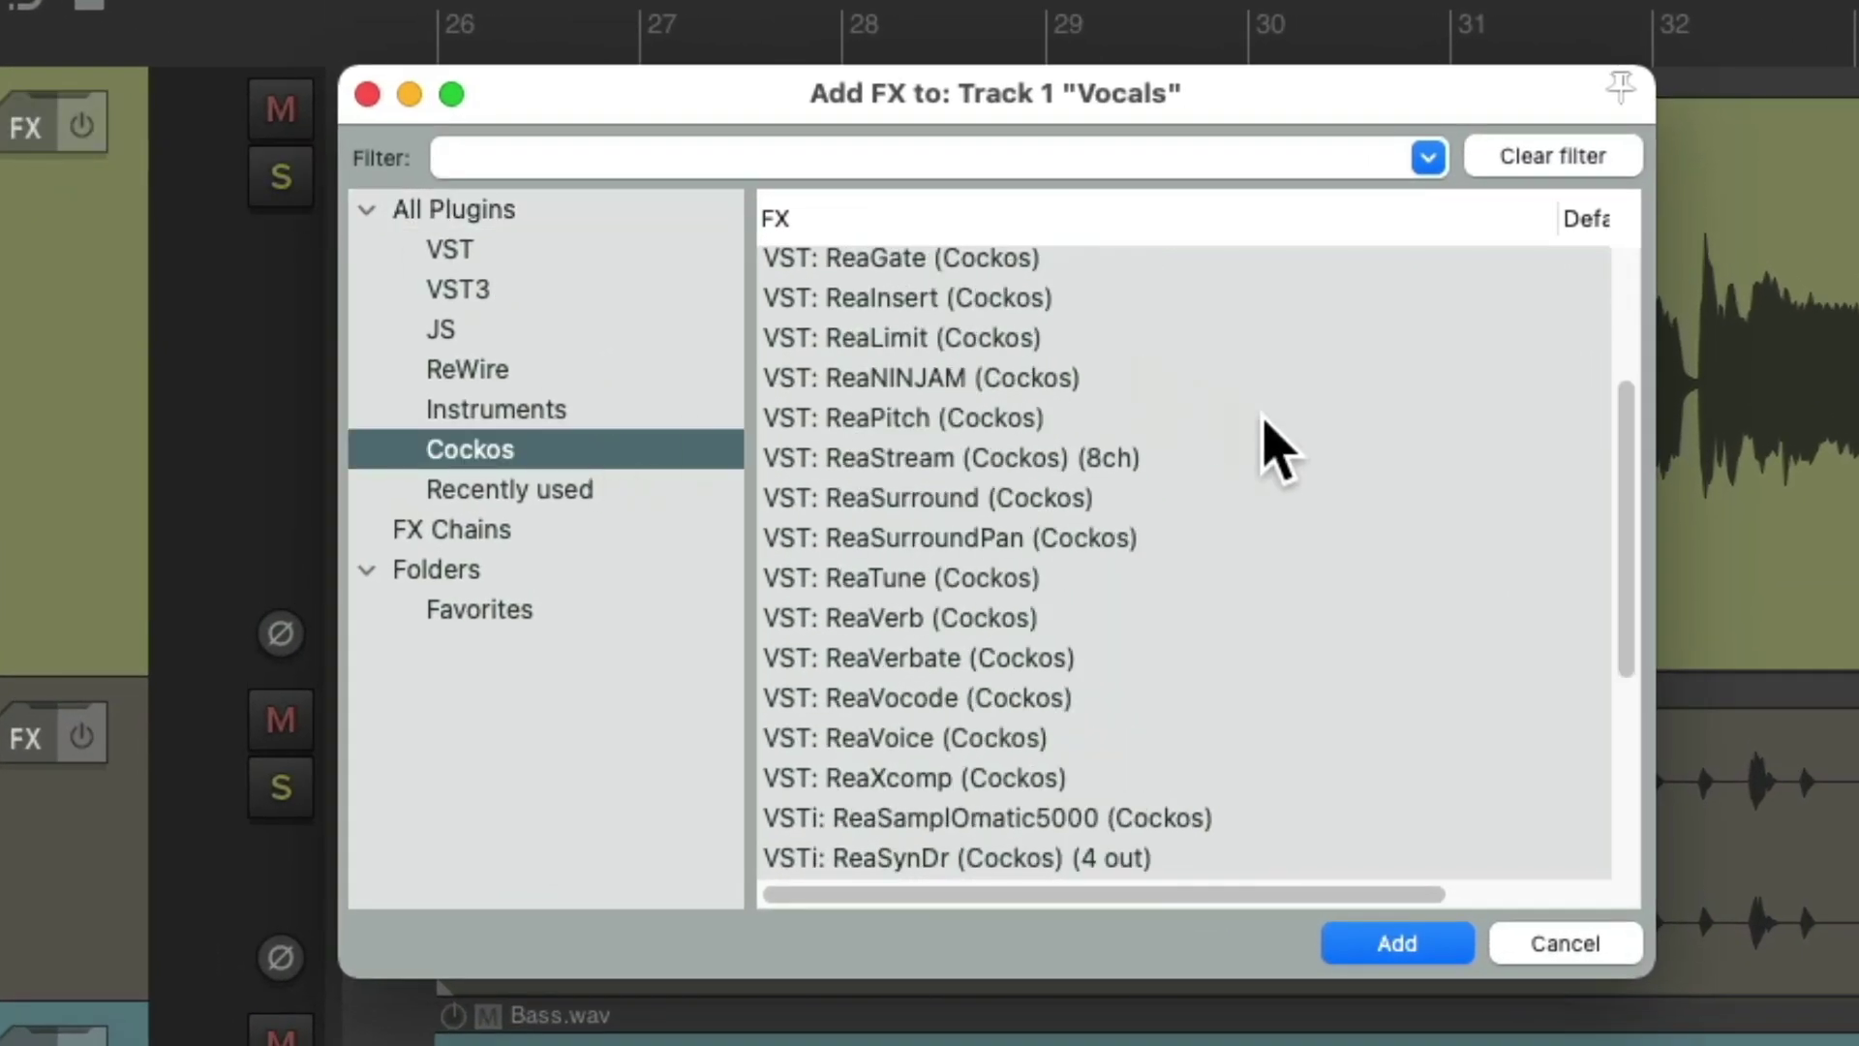
pyautogui.click(1104, 578)
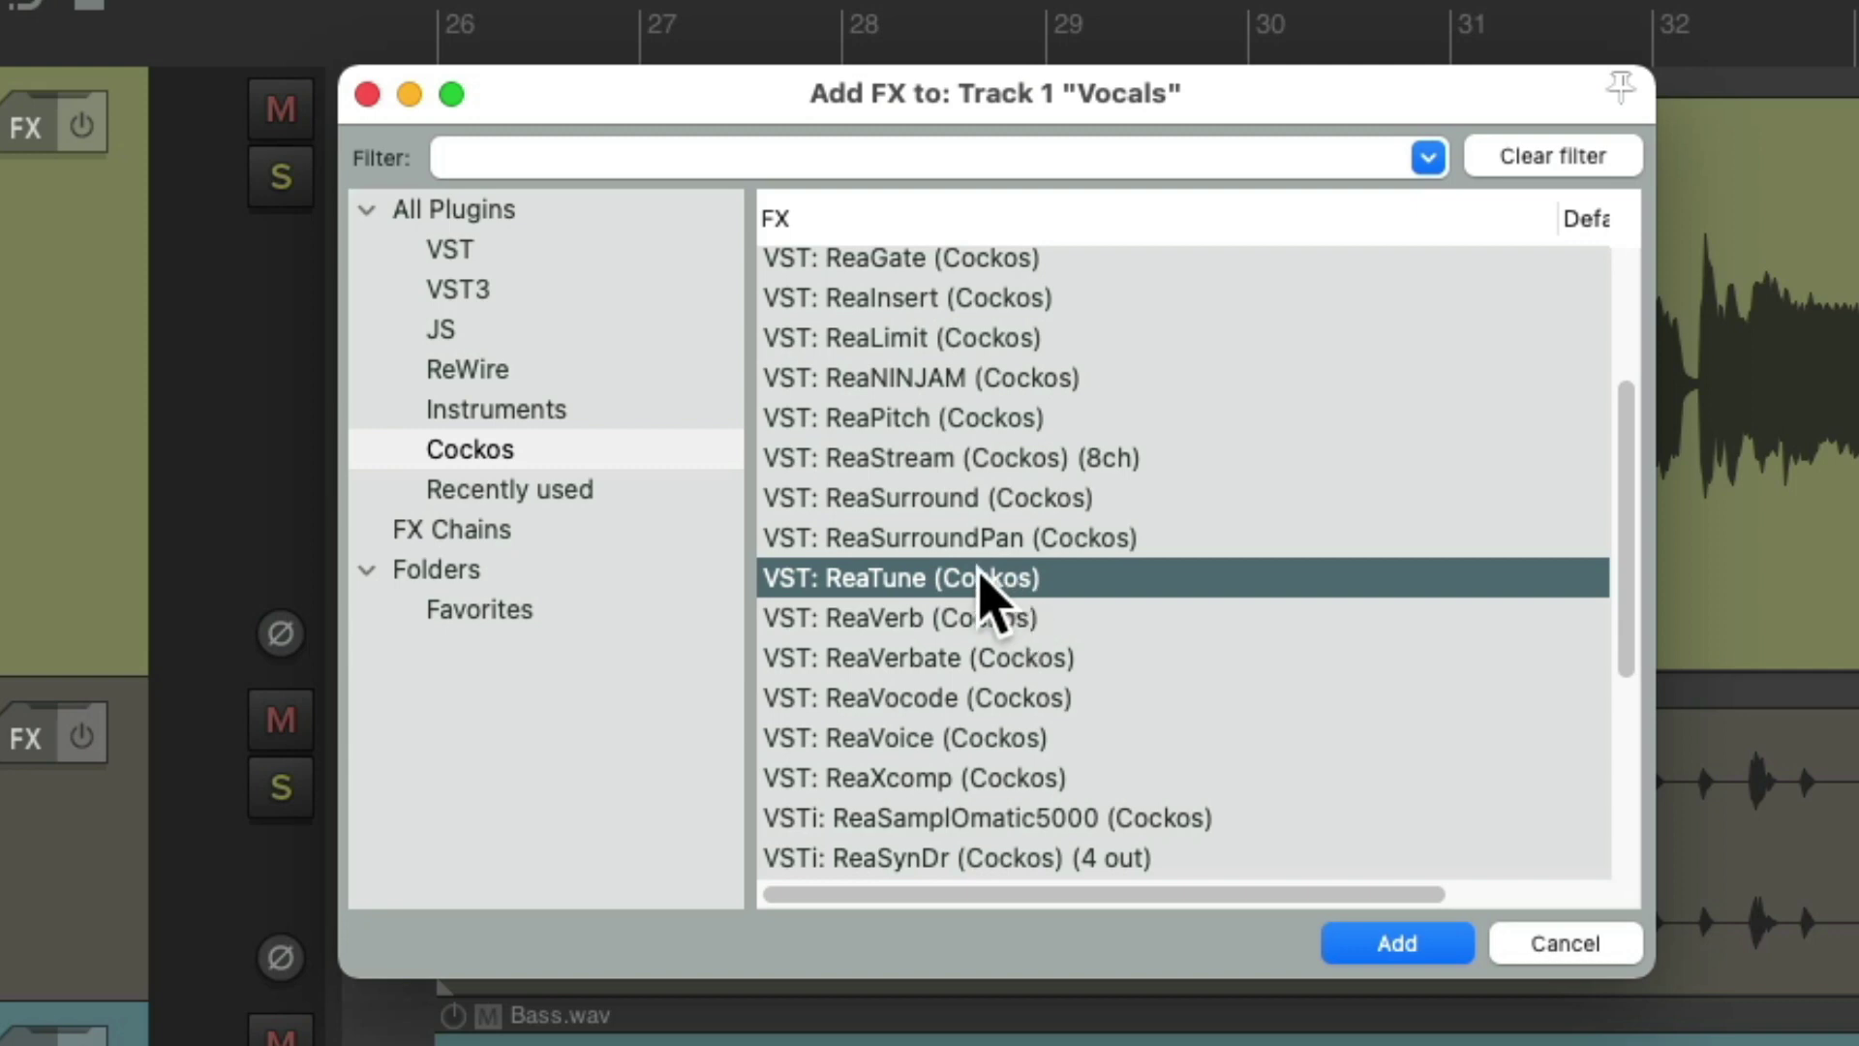
pyautogui.doubleClick(990, 584)
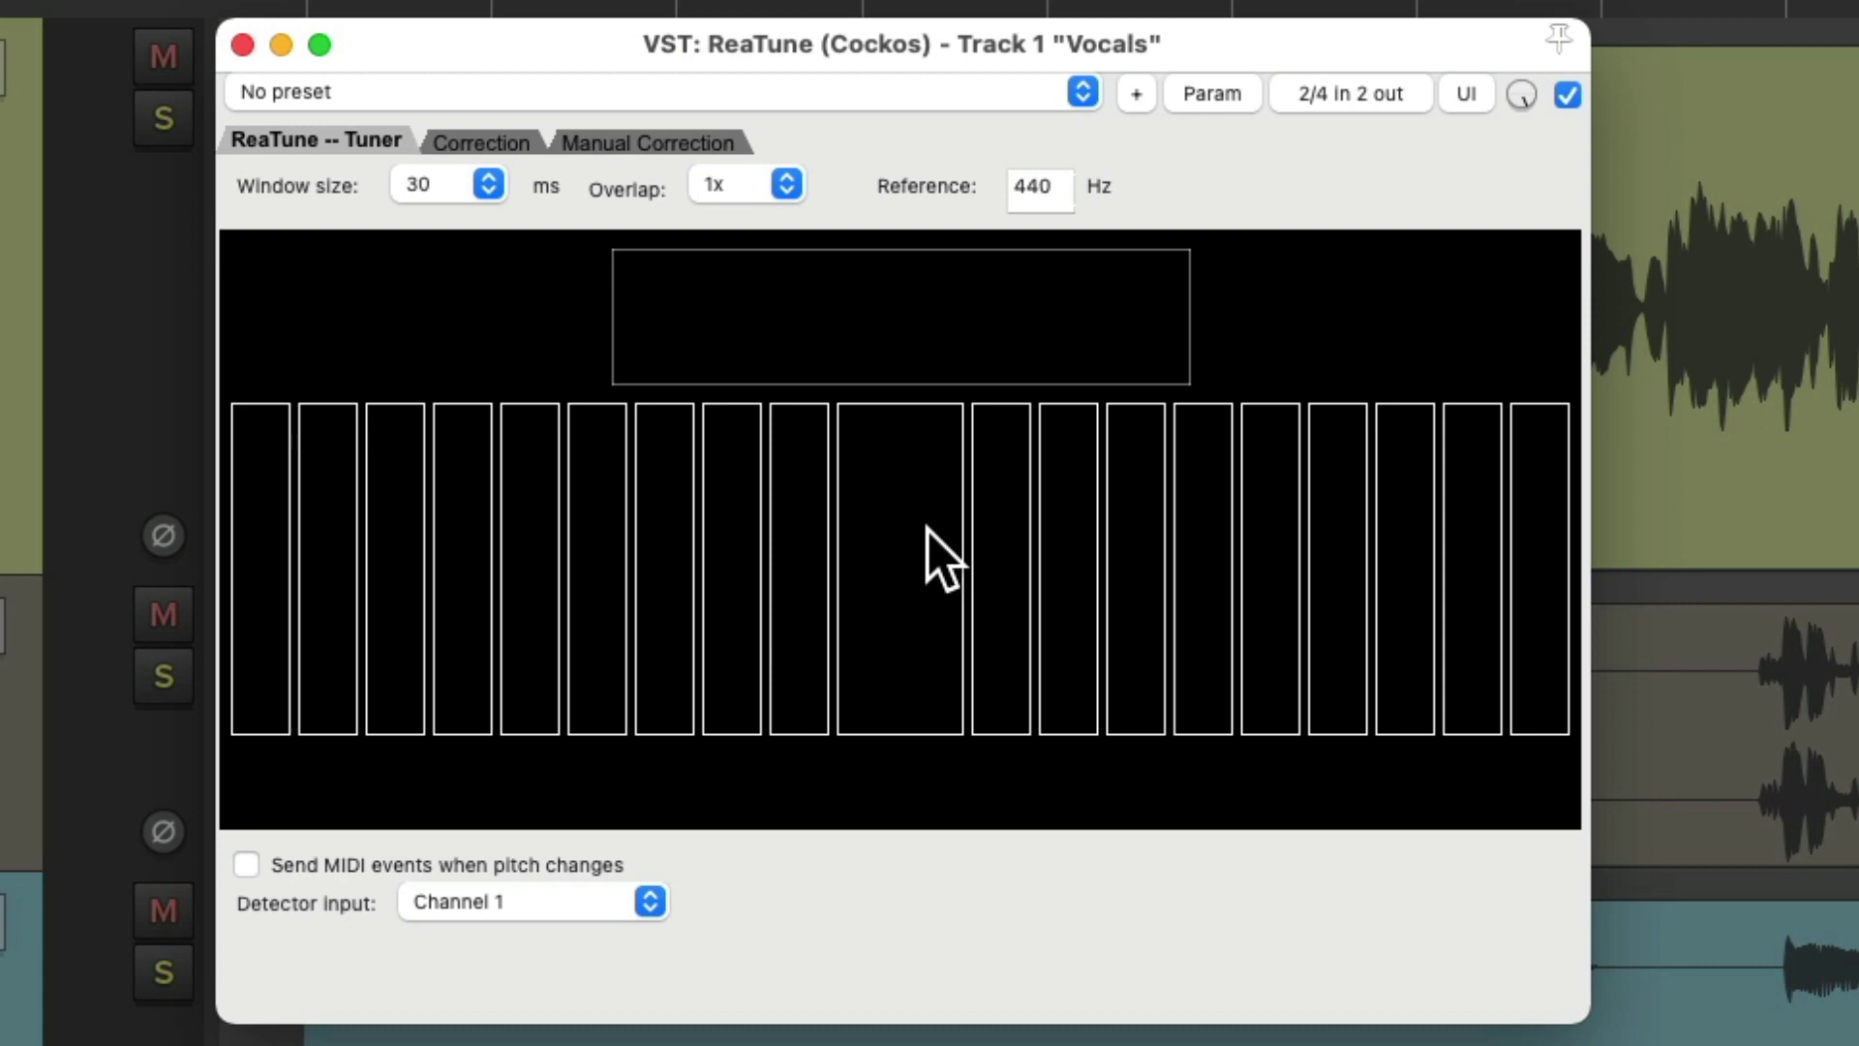
# Enable ReaTune's automatic pitch correction with the key set to C Major.
pyautogui.click(529, 141)
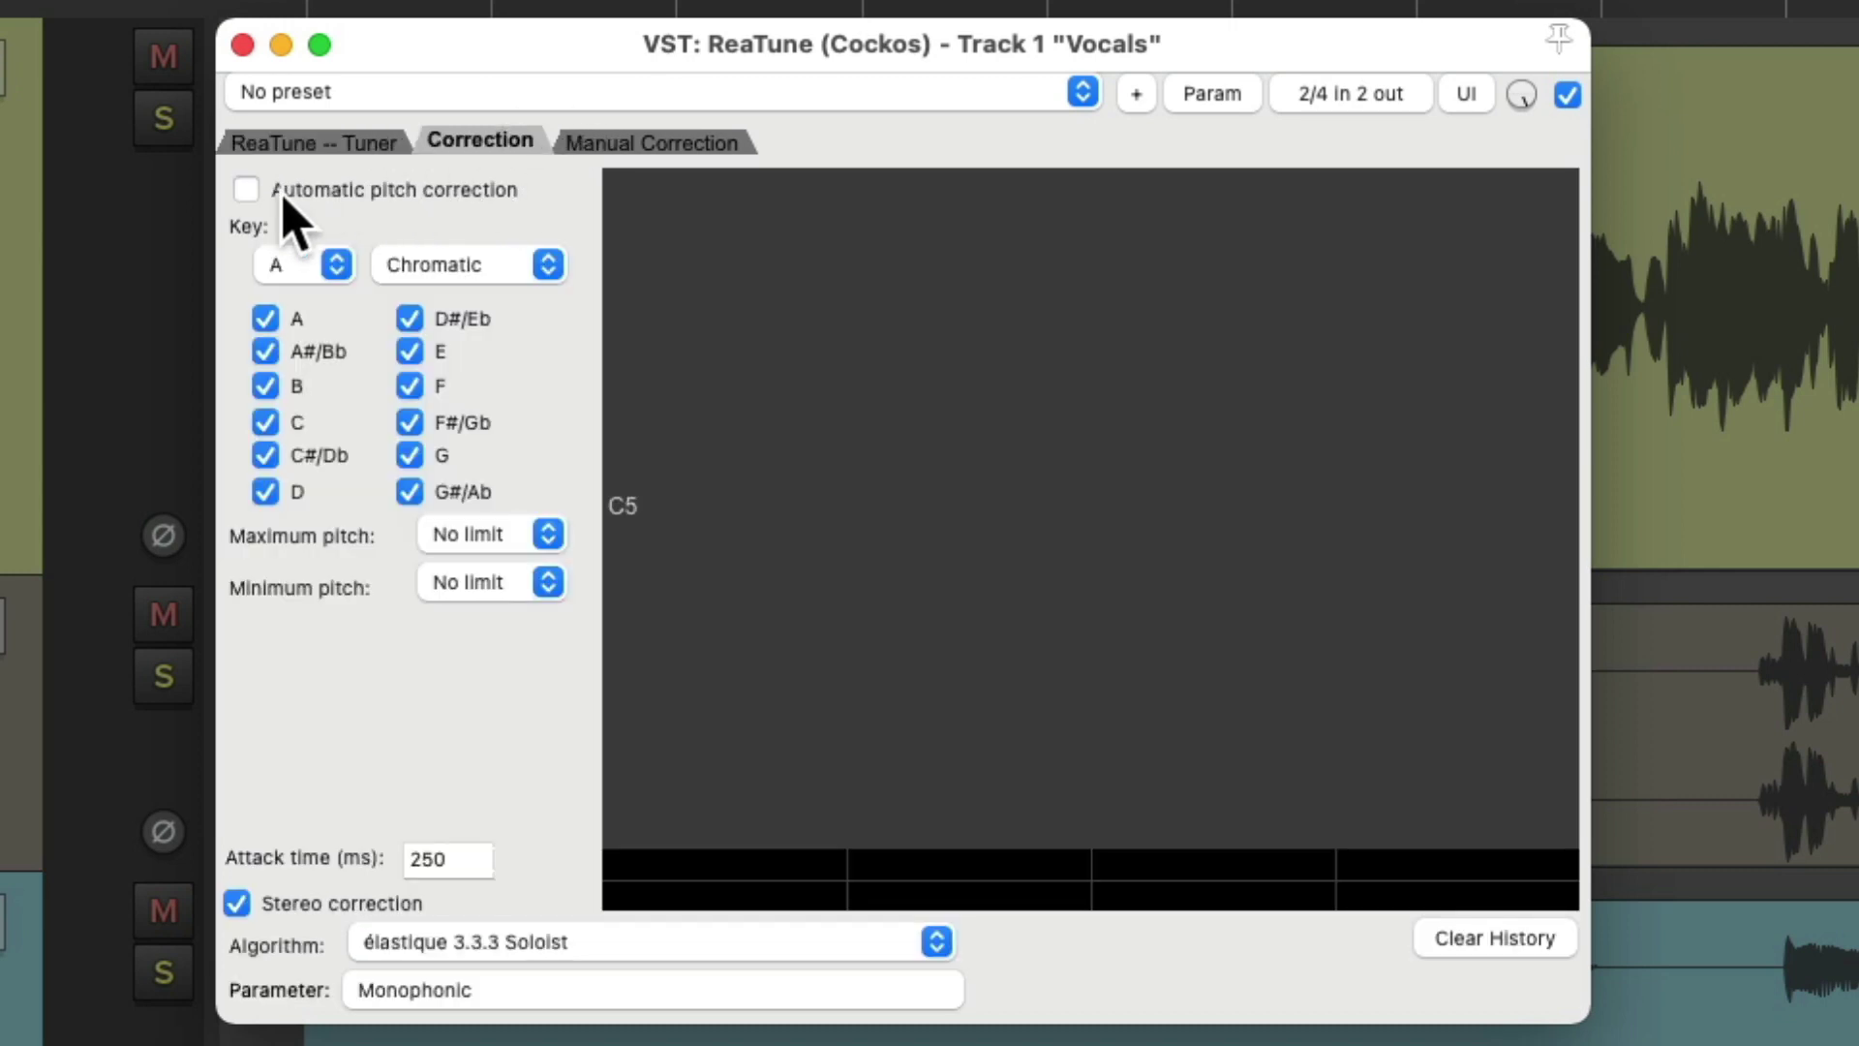
pyautogui.click(244, 190)
pyautogui.click(334, 264)
pyautogui.click(315, 377)
pyautogui.click(495, 271)
pyautogui.click(494, 194)
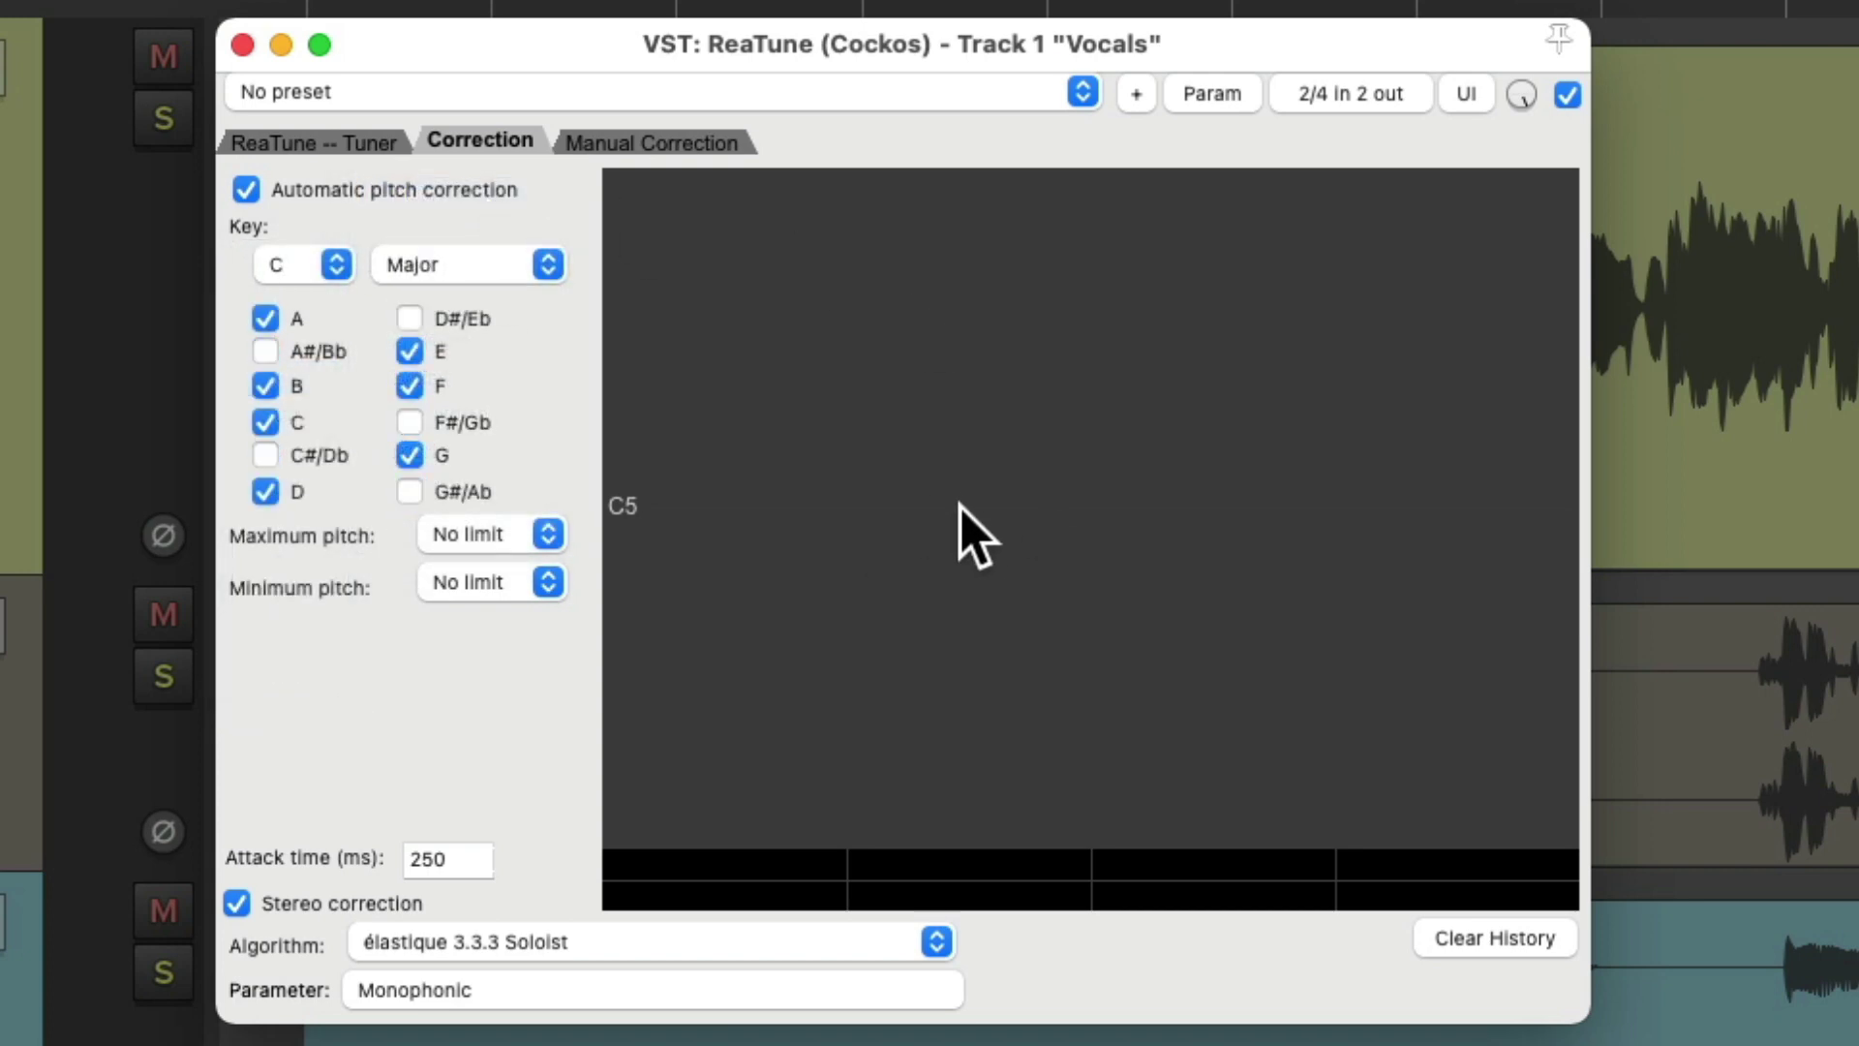
# Play the song to preview the correction, then switch automatic correction off.
pyautogui.press('space')
pyautogui.scroll(-8, 959, 513)
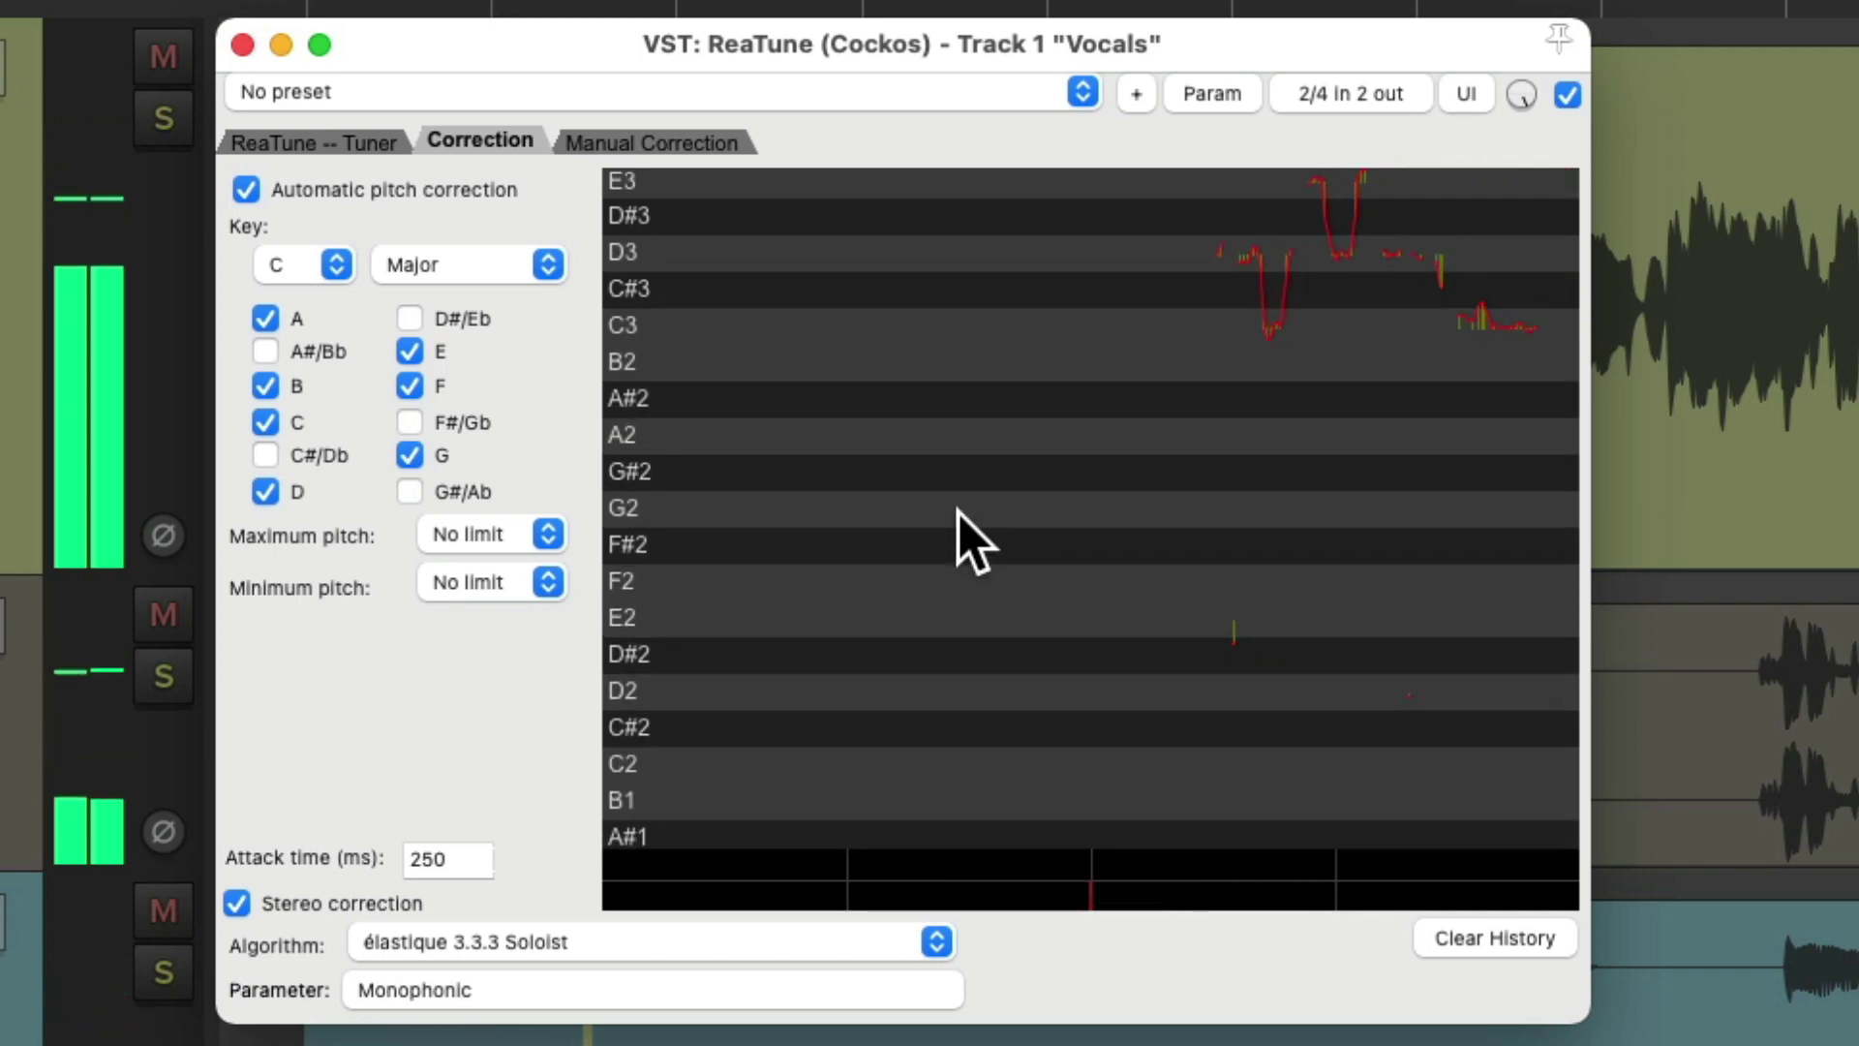
pyautogui.scroll(-4, 852, 305)
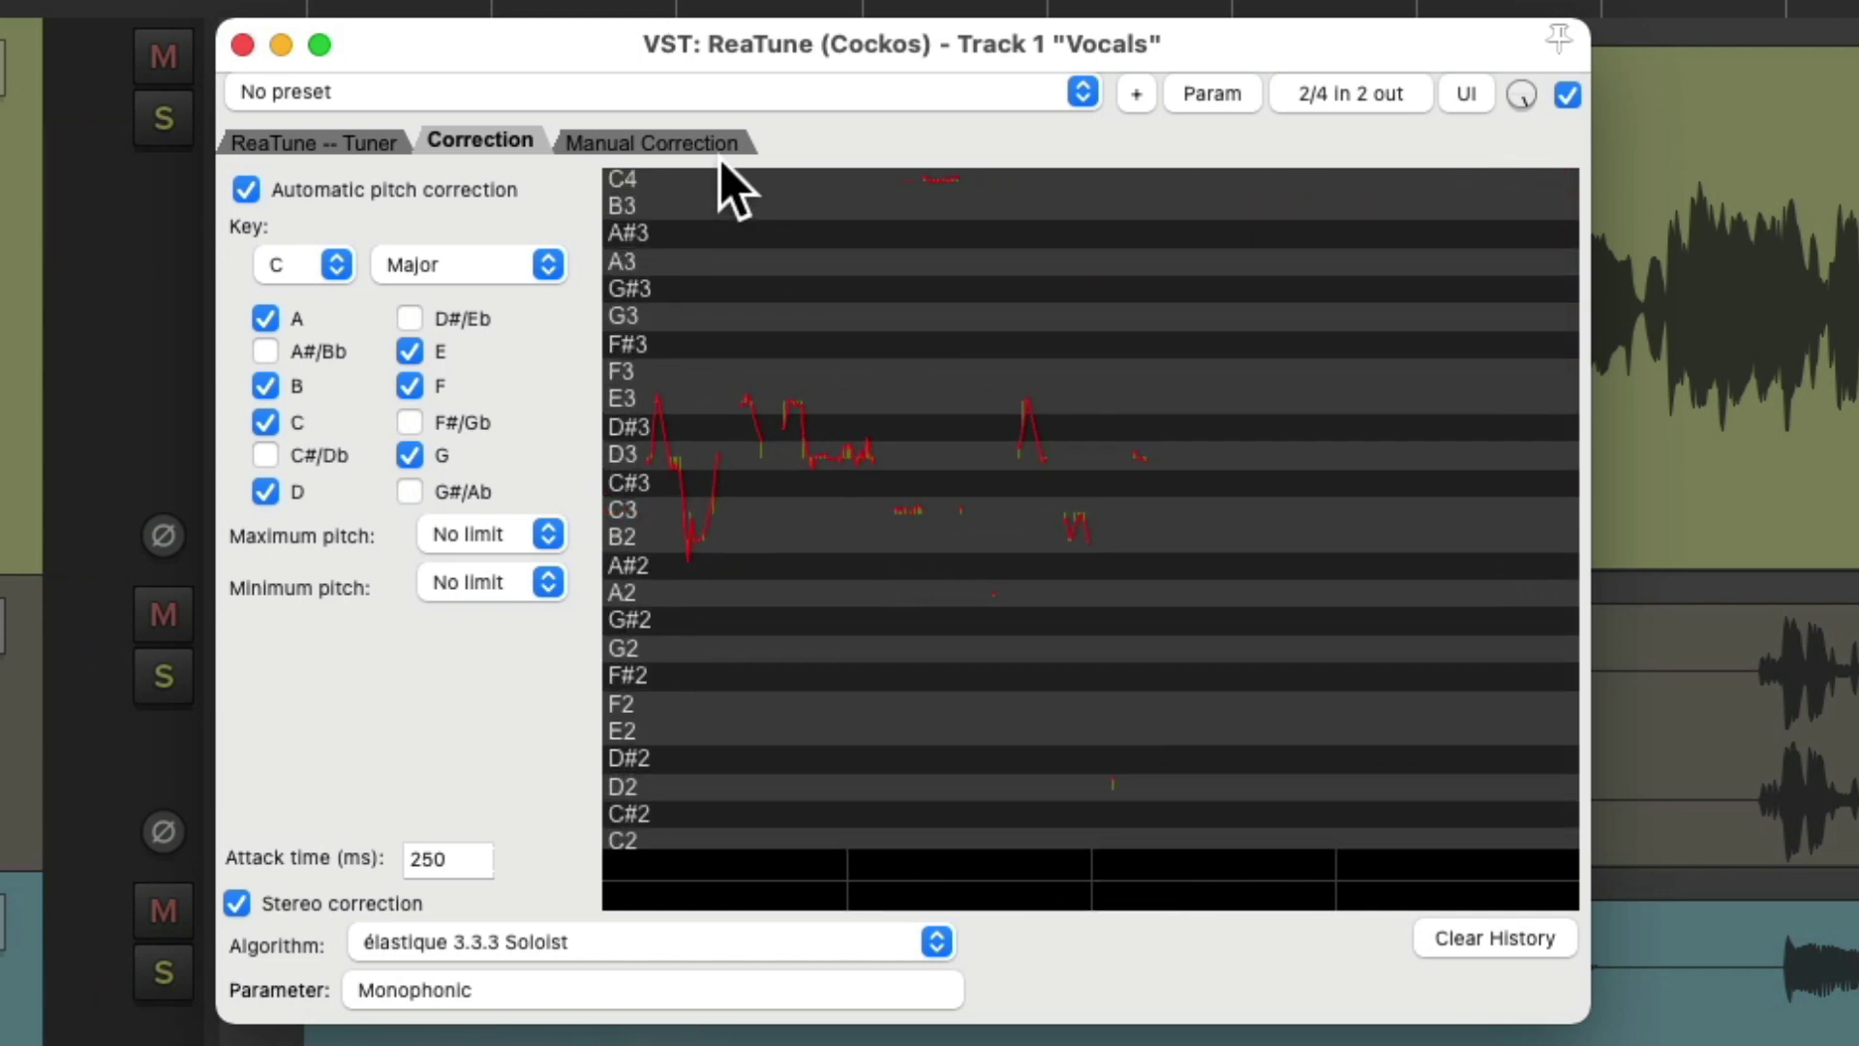
pyautogui.click(247, 189)
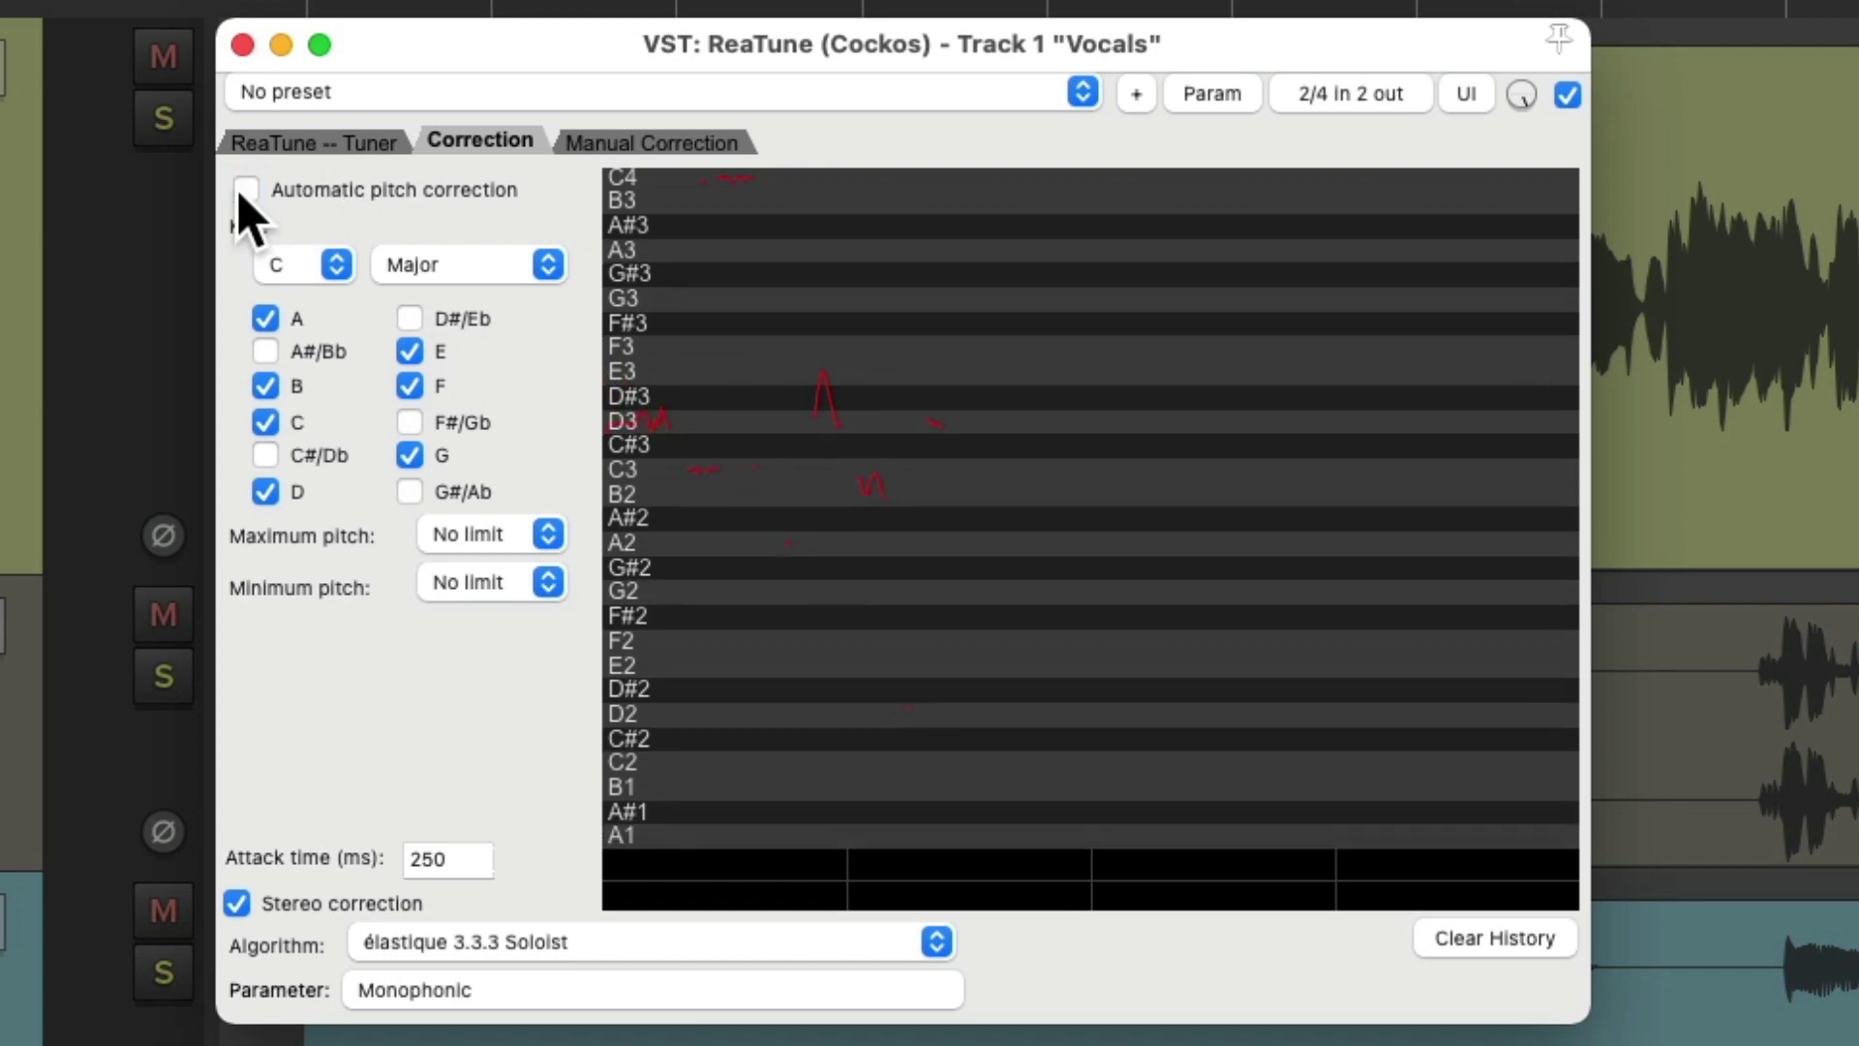
# In ReaTune's Manual Correction view, play the vocal to capture its pitch curve, then stop.
pyautogui.click(644, 143)
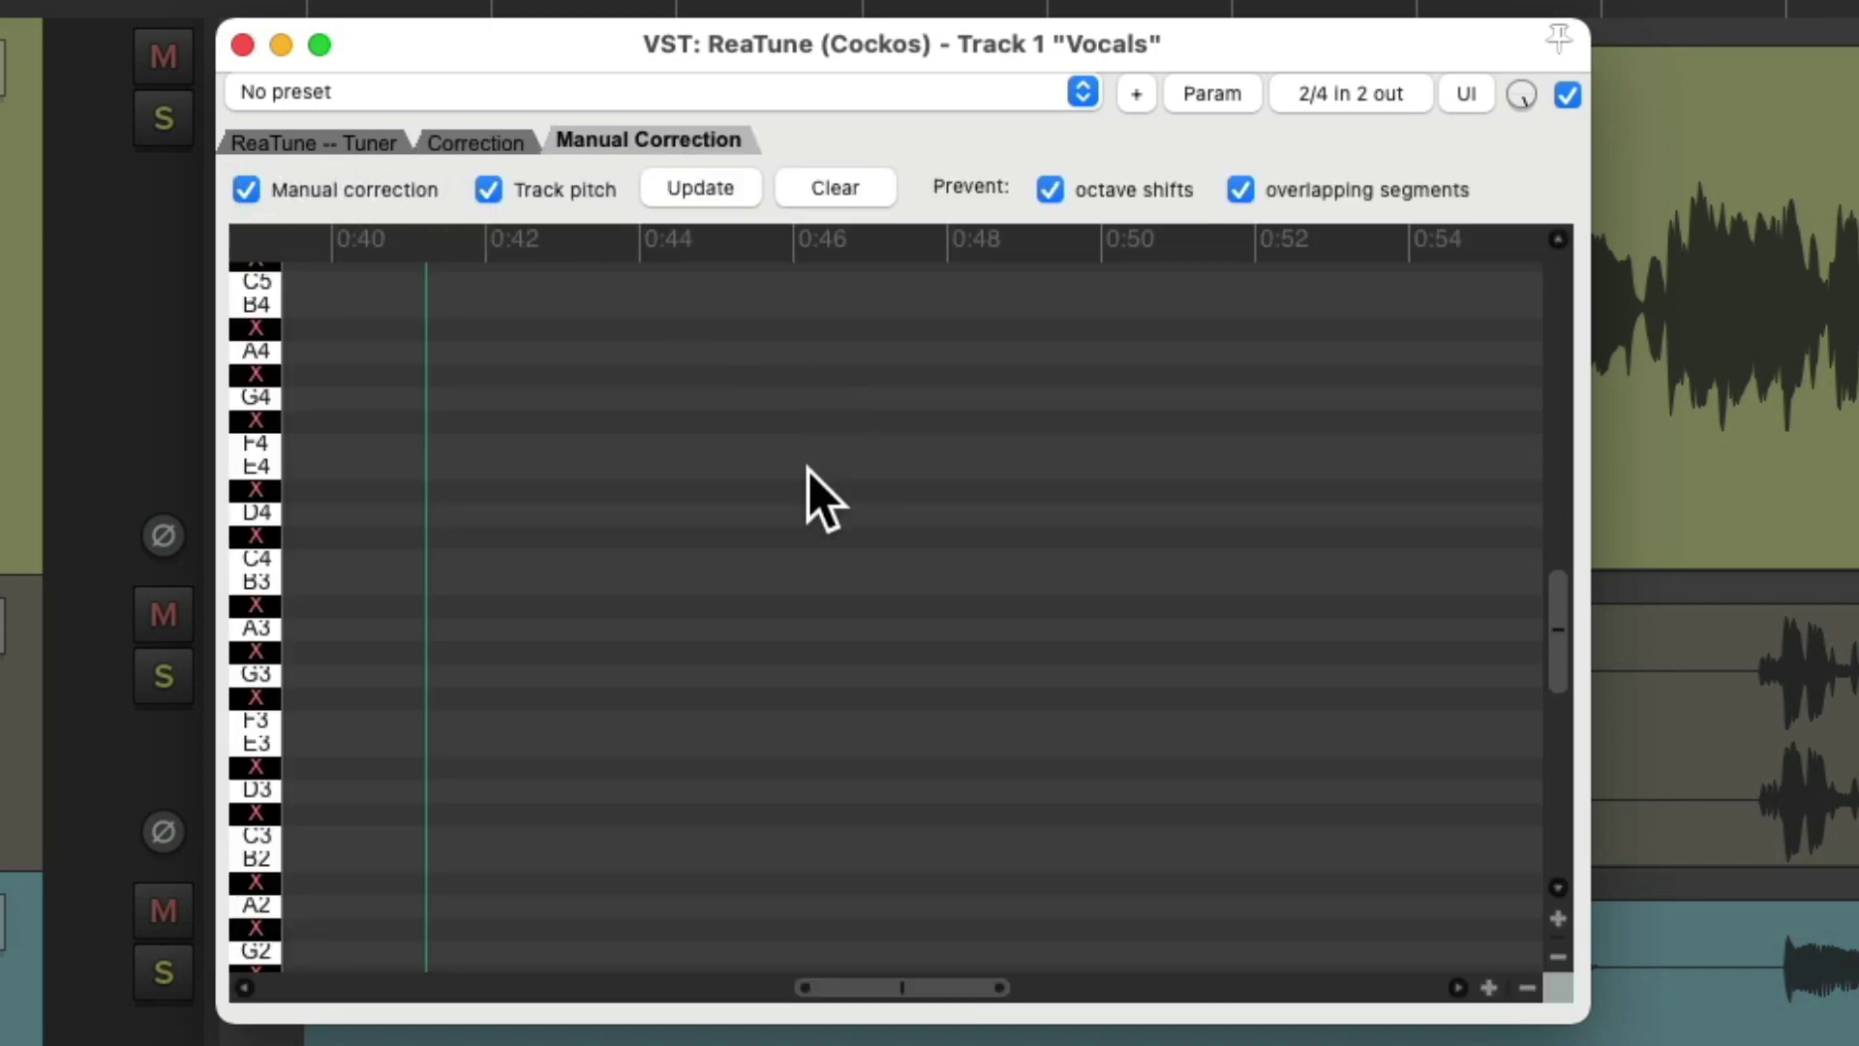
pyautogui.press('space')
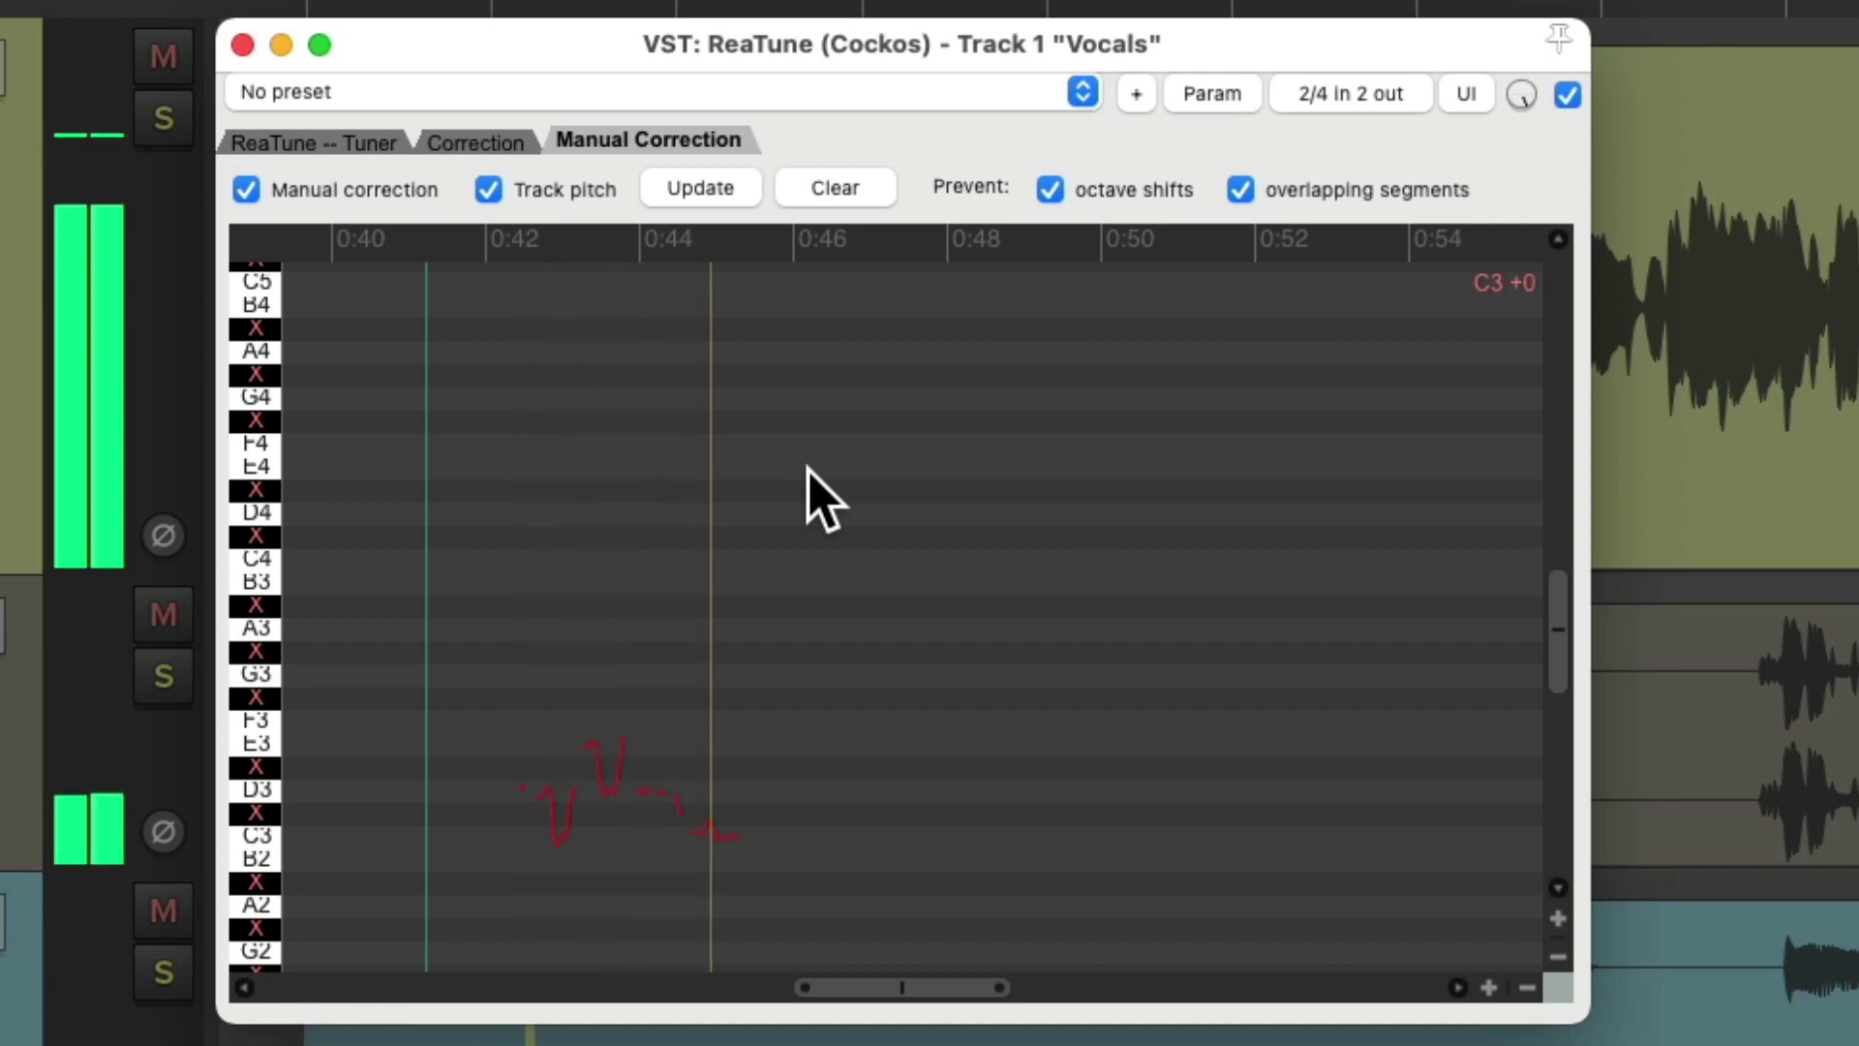
pyautogui.scroll(2, 668, 848)
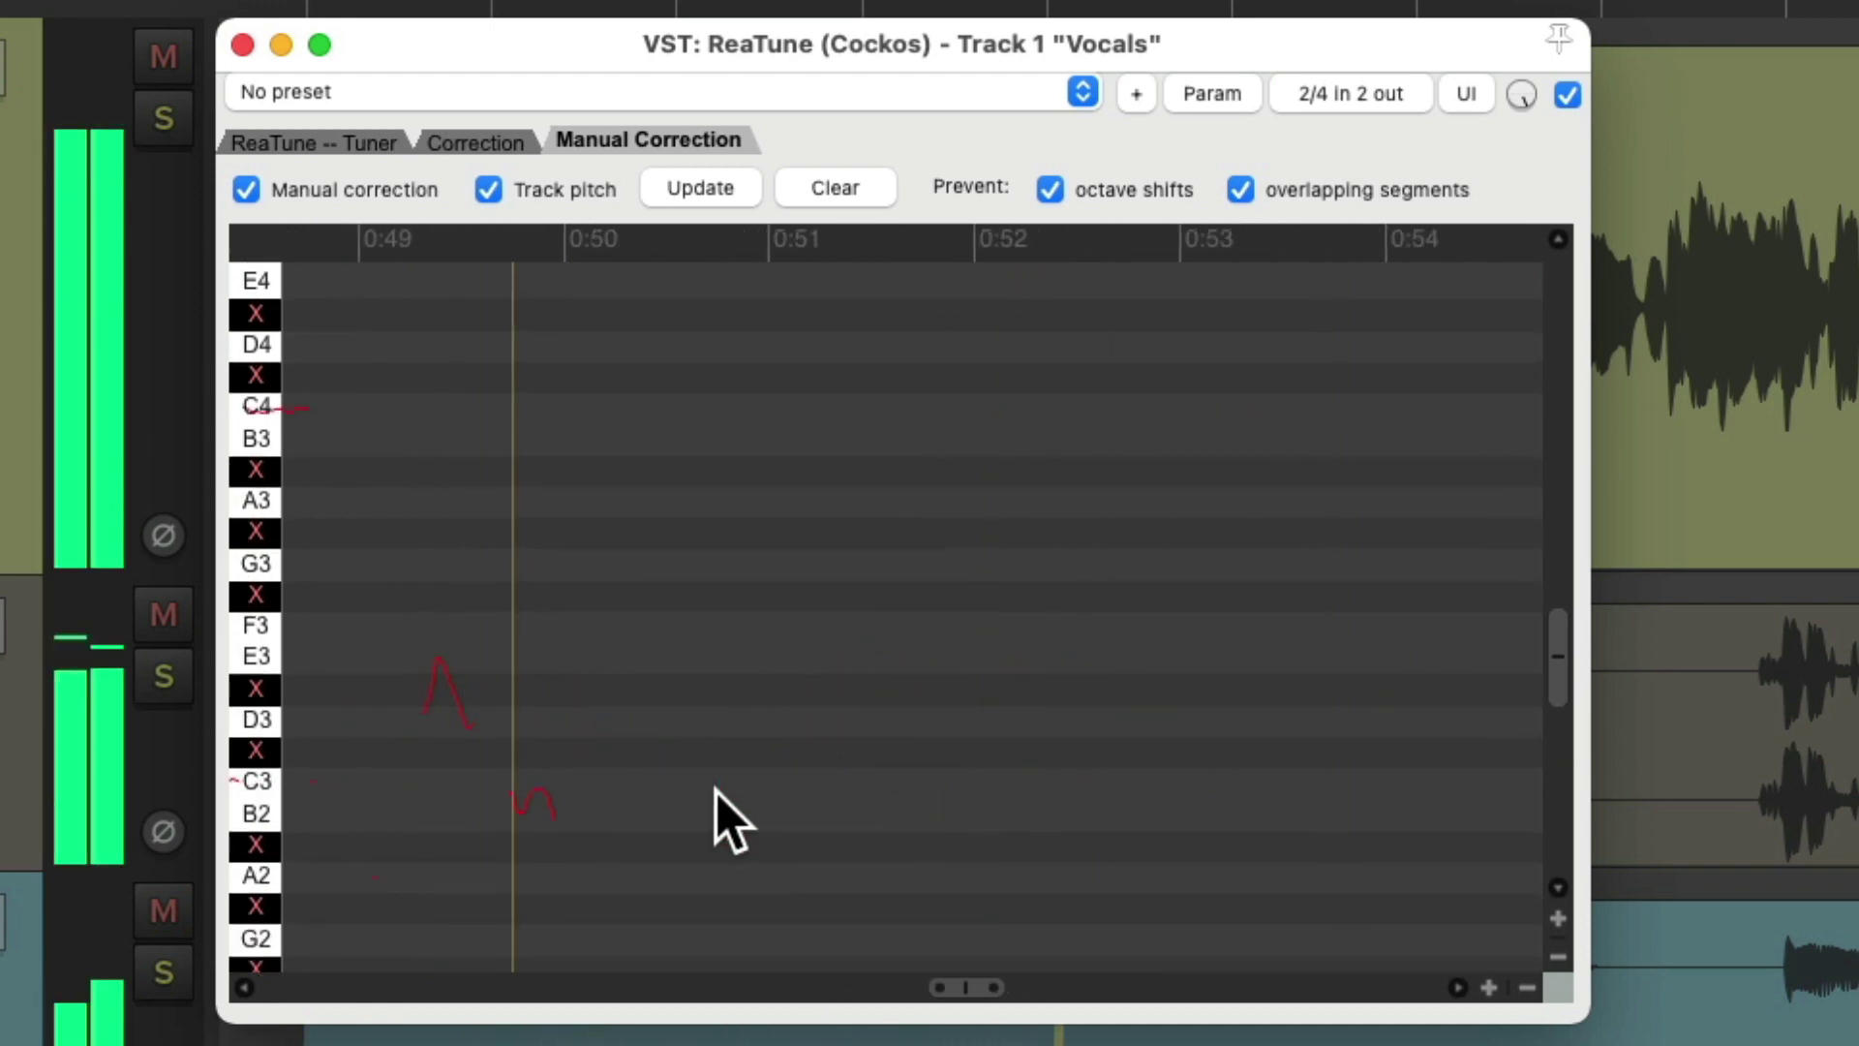
pyautogui.scroll(2, 734, 817)
pyautogui.press('space')
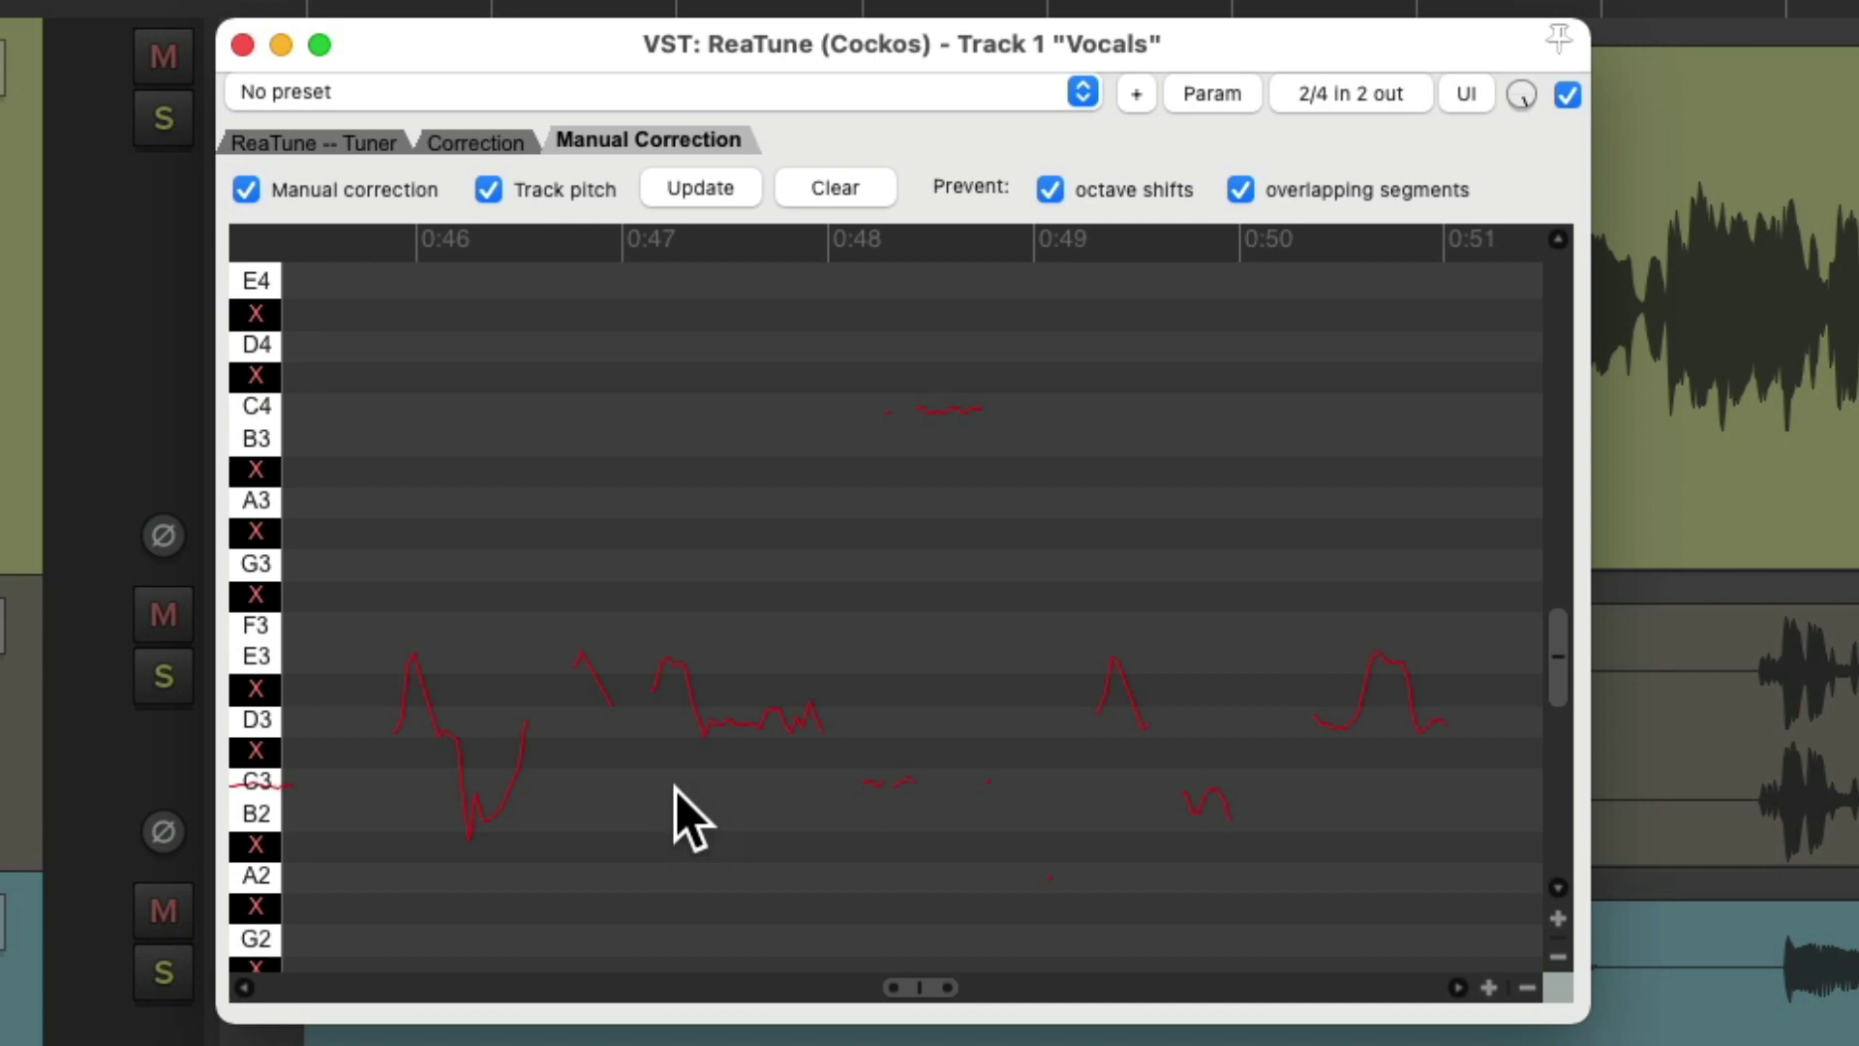
# Draw correction segments holding the sung note at D3 and lifting the dip to B2.
pyautogui.scroll(1, 674, 787)
pyautogui.moveTo(711, 771); pyautogui.dragTo(813, 771)
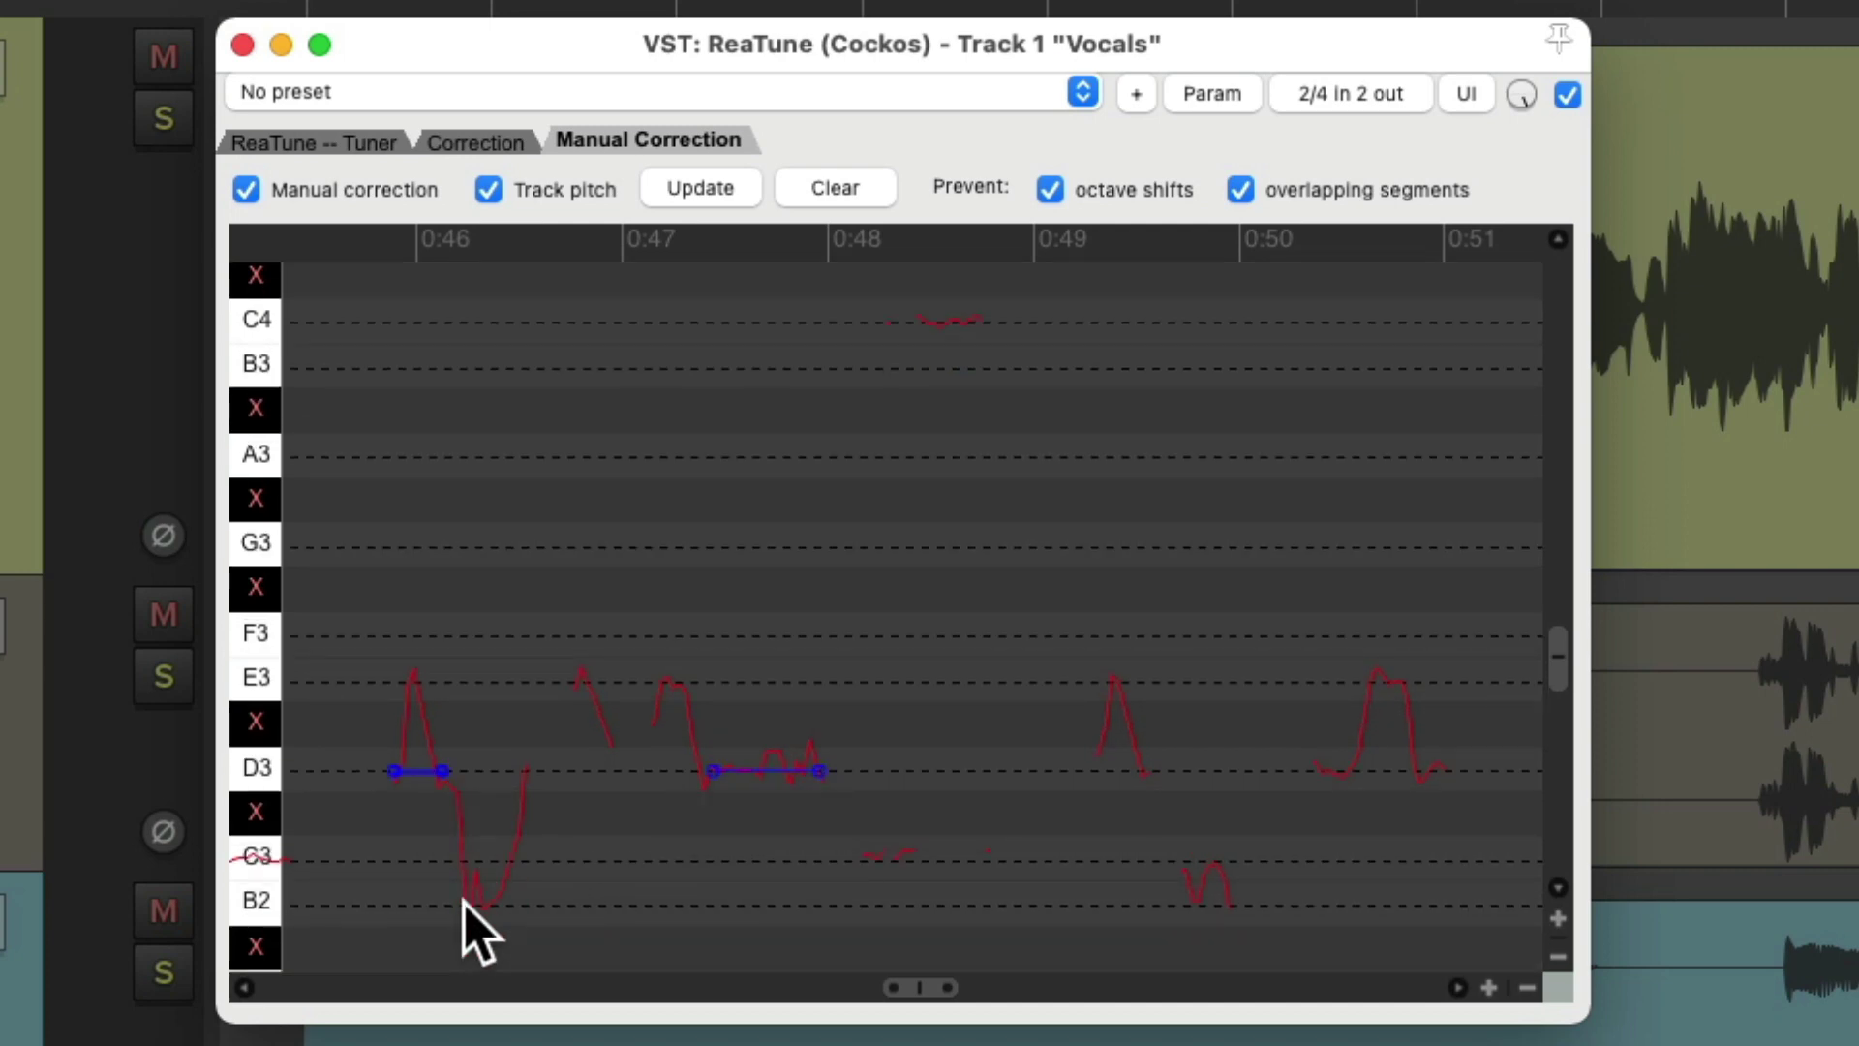
pyautogui.moveTo(480, 903); pyautogui.dragTo(495, 905)
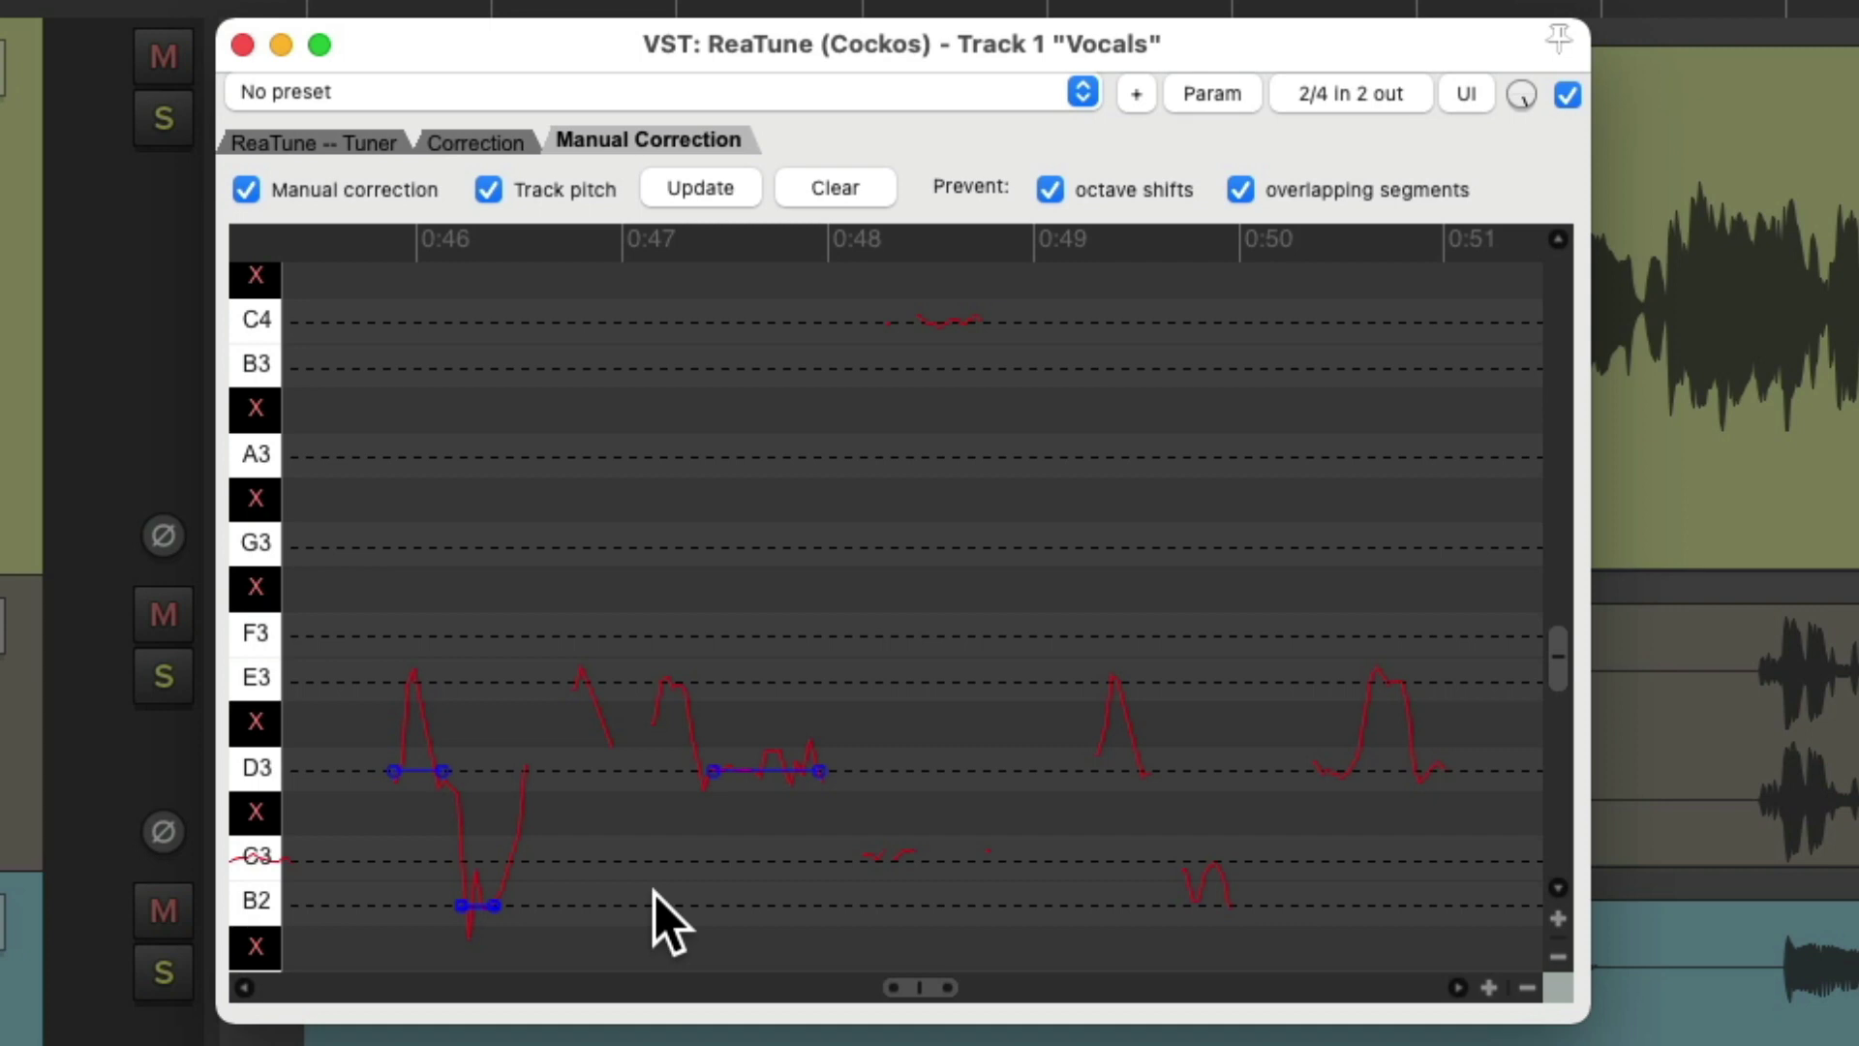